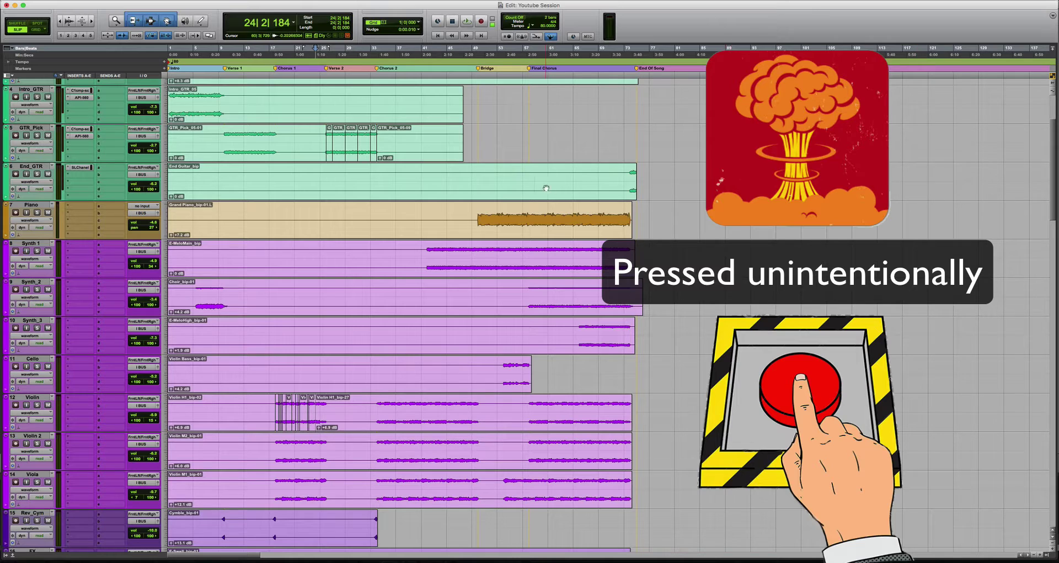
Switch to Grid mode and place the edit cursor at bar 10, the start of Verse 1, on the GTR_Pick track
click(225, 139)
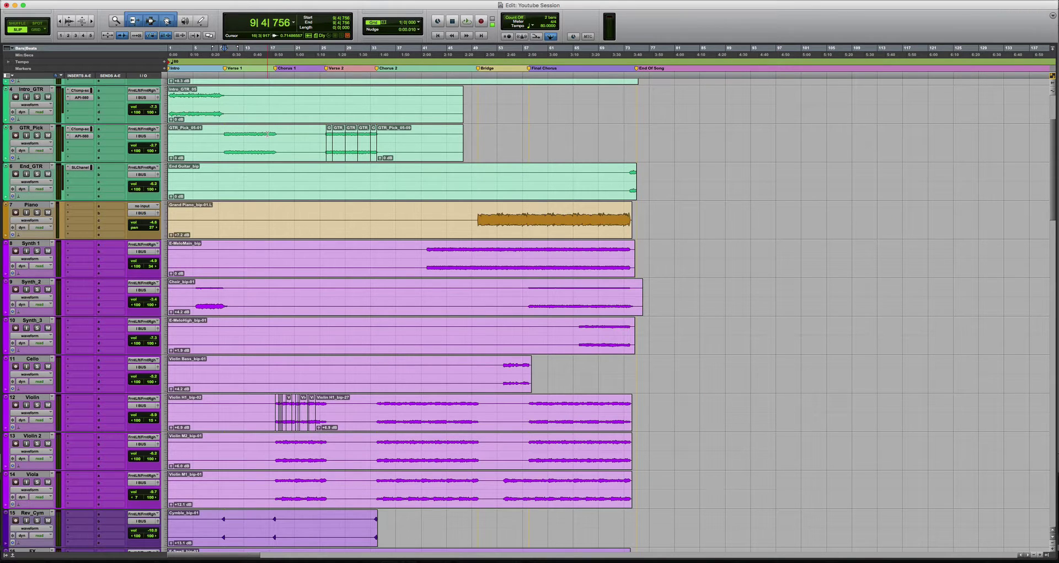
key(t)
key(t)
key(t)
key(t)
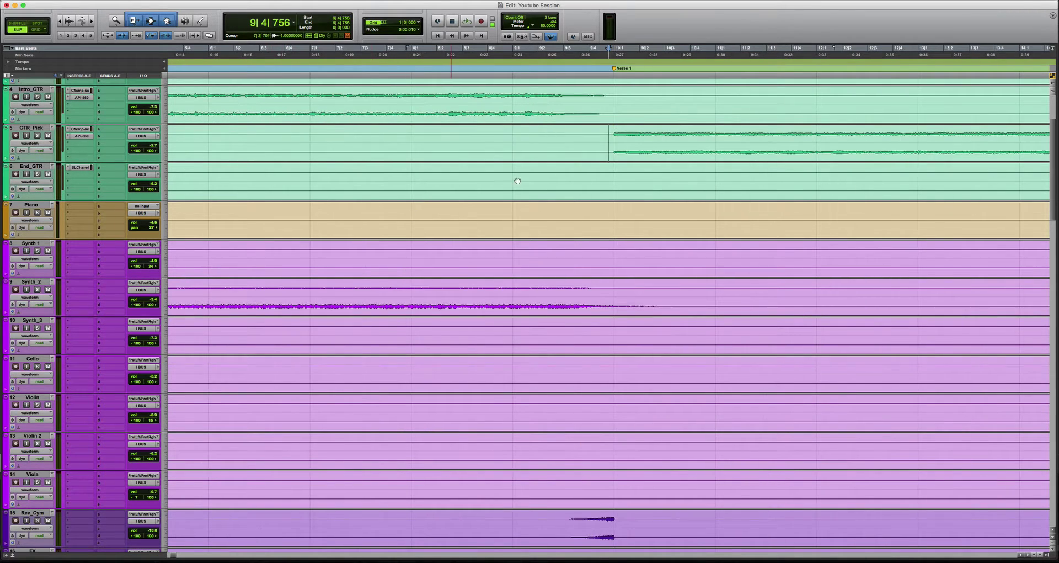
key(F4)
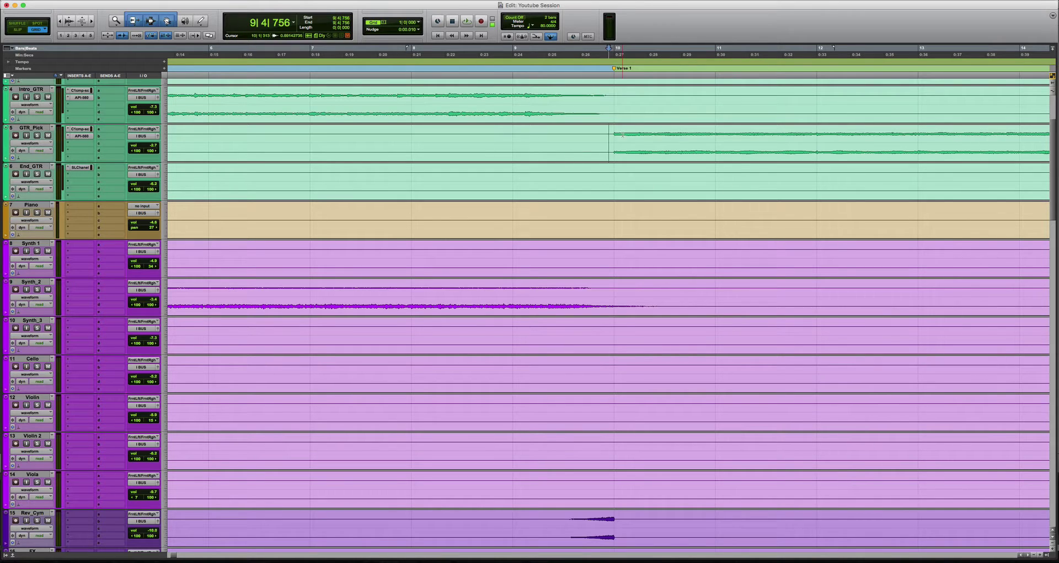
key(Tab)
scroll(671, 161, right, 5)
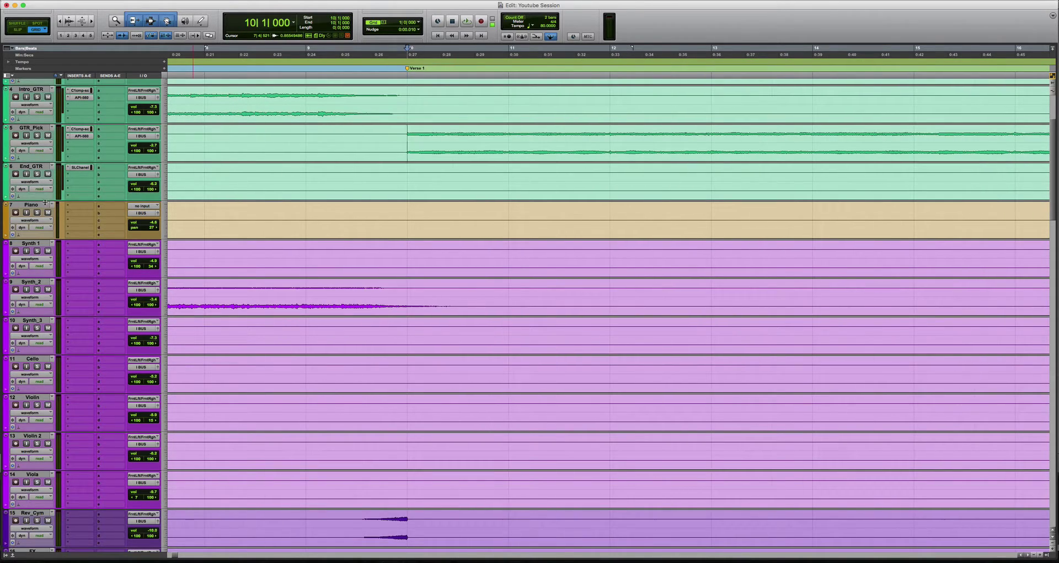
Enlarge the height of all tracks so the GTR_Pick waveform can be seen in detail
drag(45, 203, 44, 273)
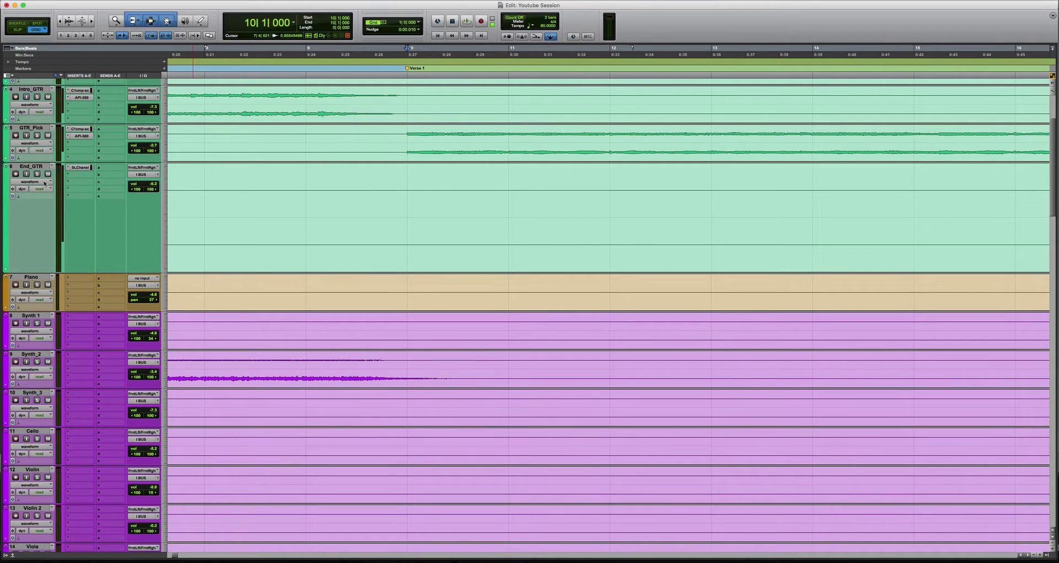
drag(41, 163, 41, 243)
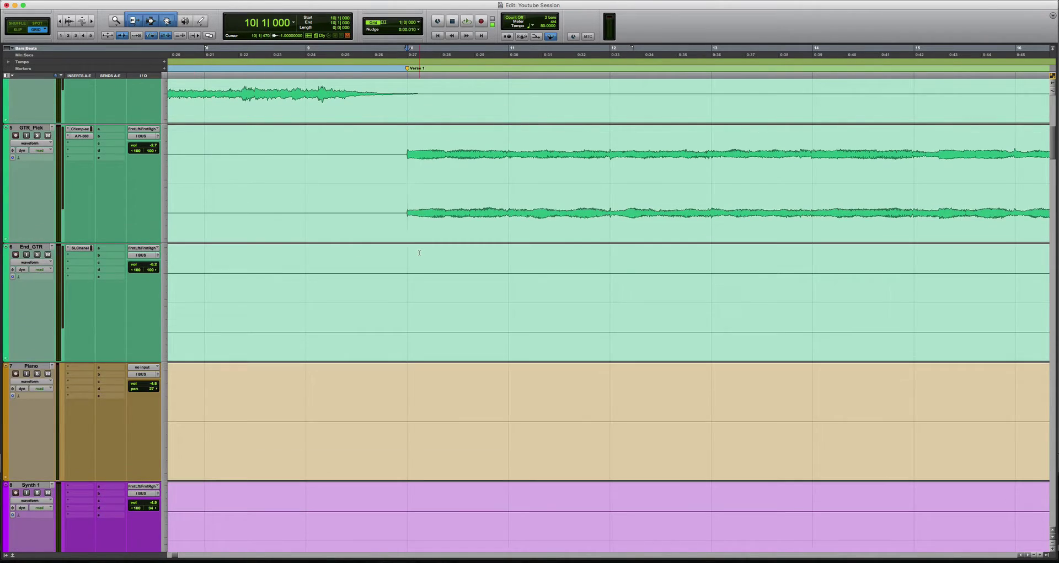
scroll(419, 252, up, 5)
scroll(420, 252, down, 5)
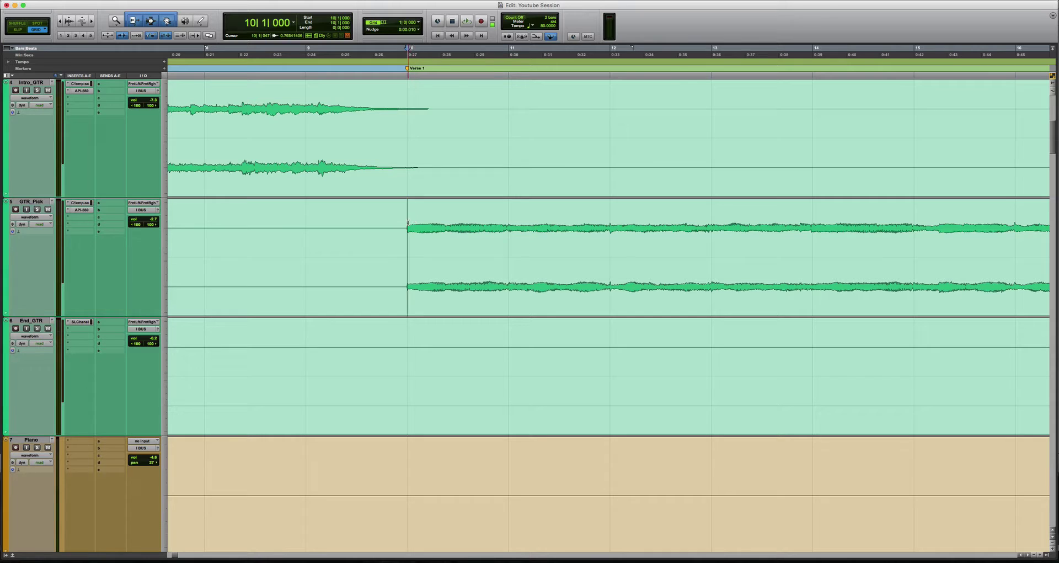
Play and stop the song several times from the start of Verse 1 to check where playback restarts
key(space)
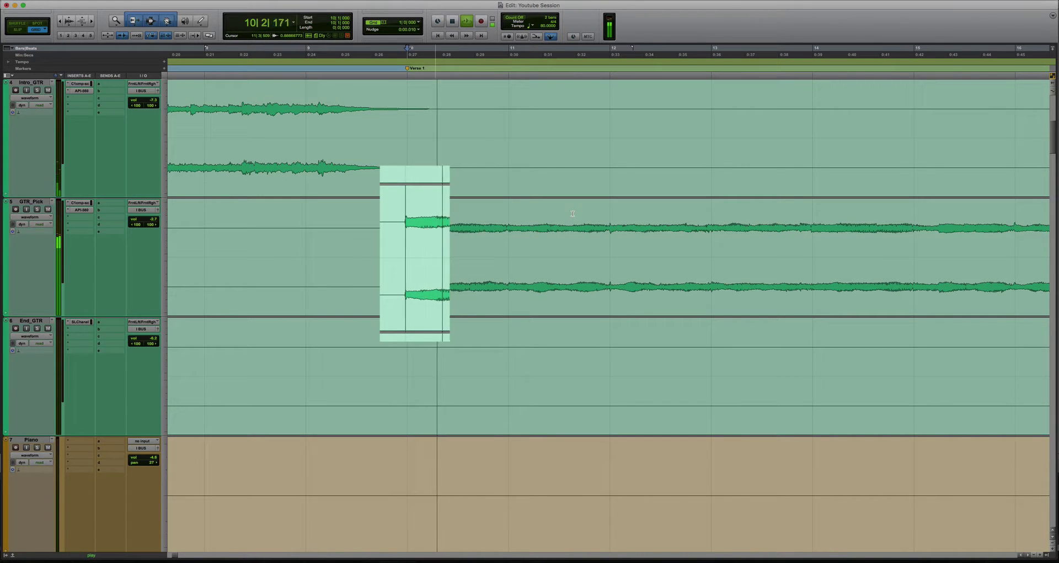
key(space)
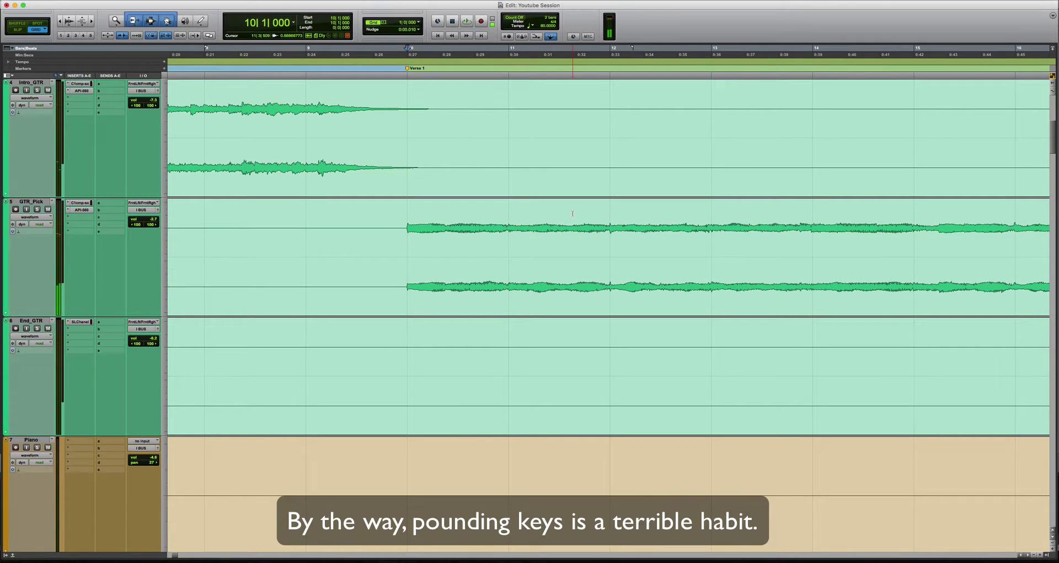
key(space)
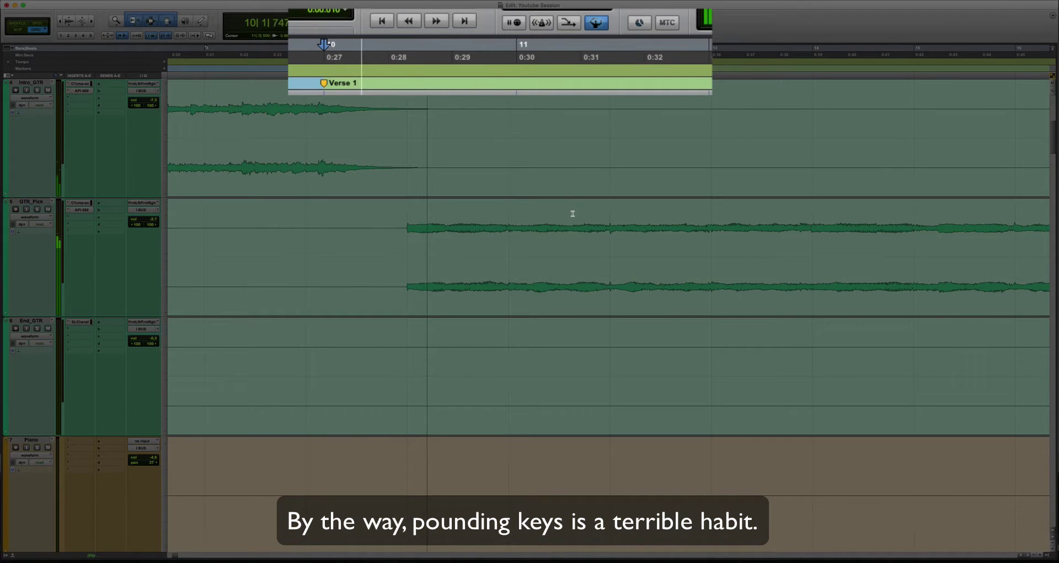
key(space)
key(space)
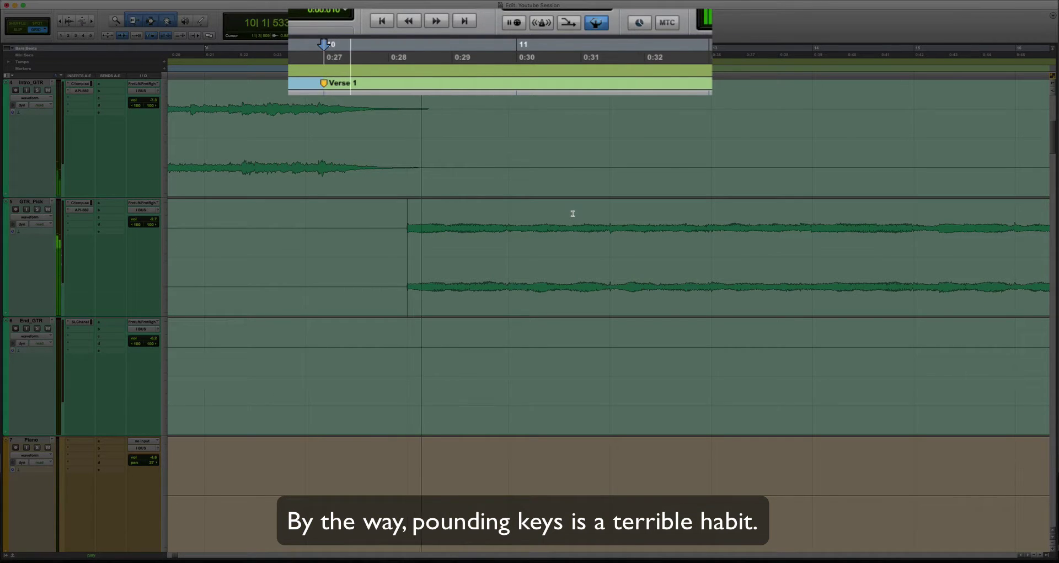
key(space)
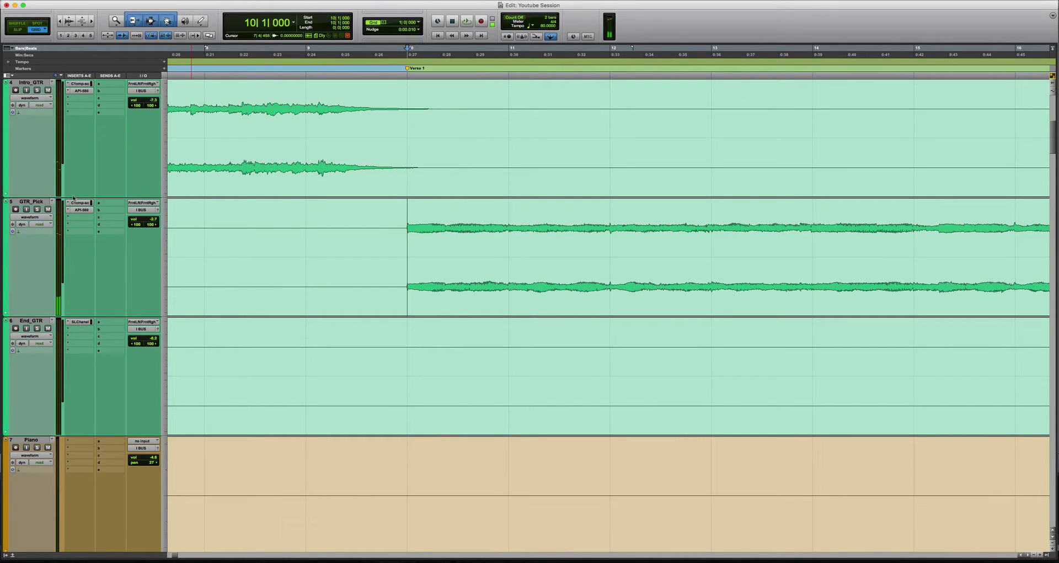
Create one new mono audio track directly below the GTR_Pick track
click(26, 203)
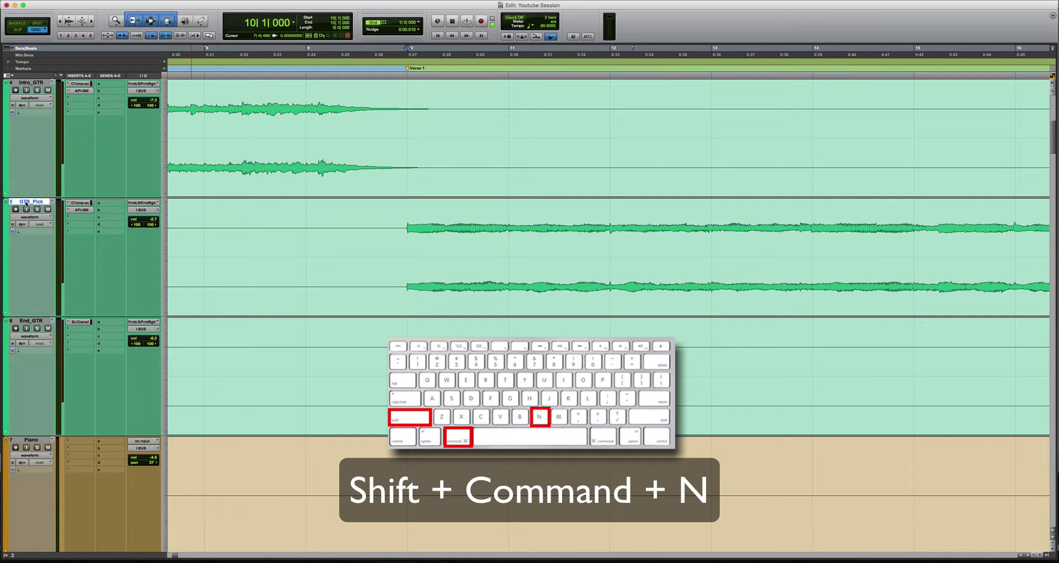
key(shift+super+n)
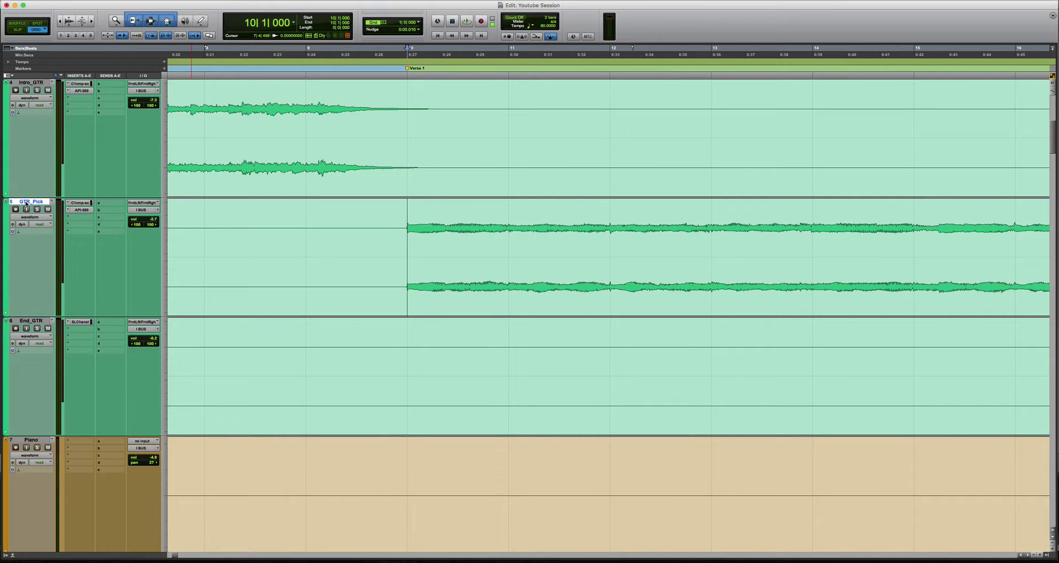
key(shift+super+n)
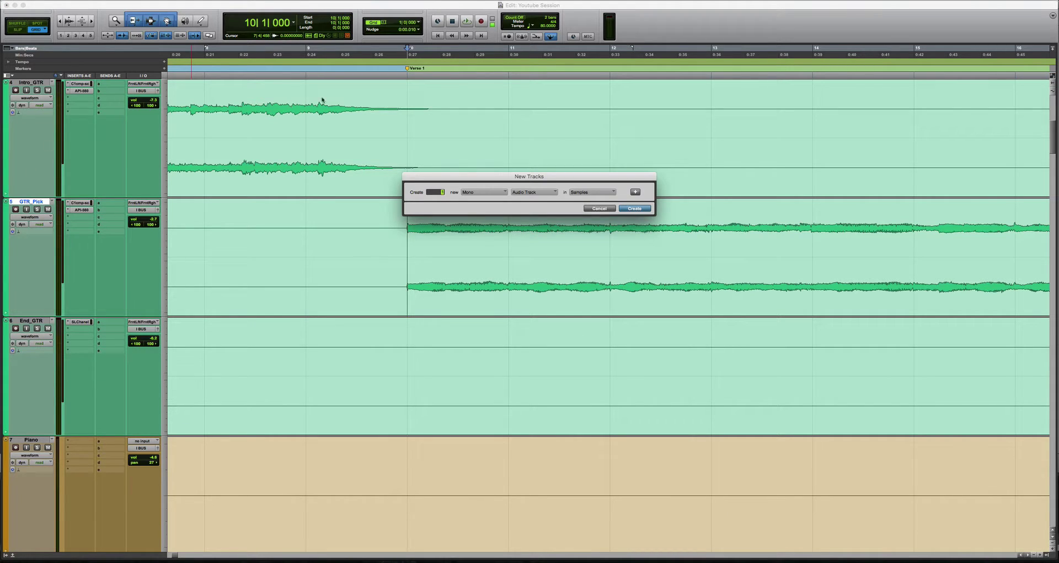
click(634, 209)
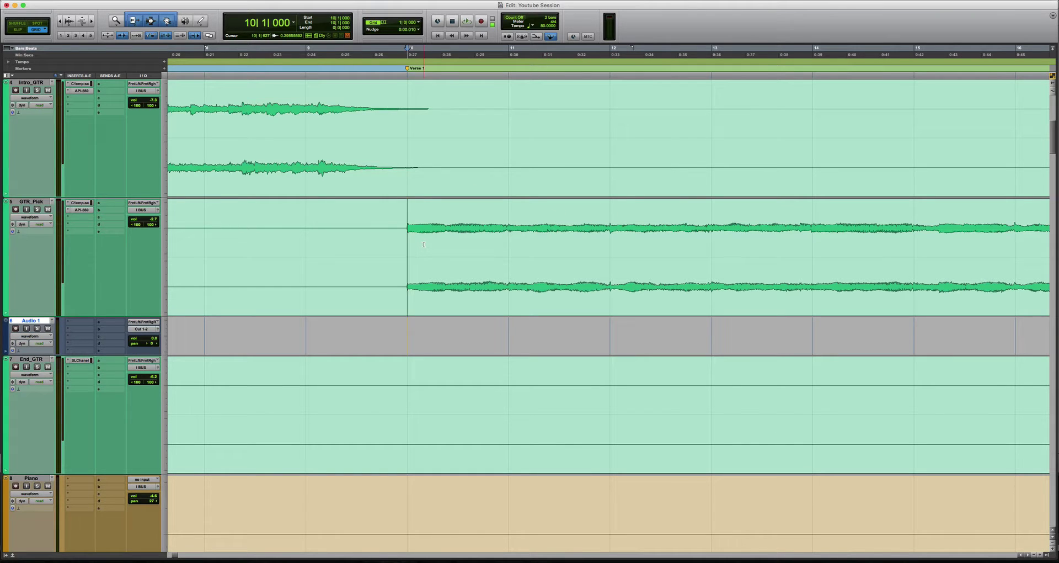
Play and stop the song from Verse 1 and toggle Insertion Follows Playback to compare the cursor's behaviour
key(space)
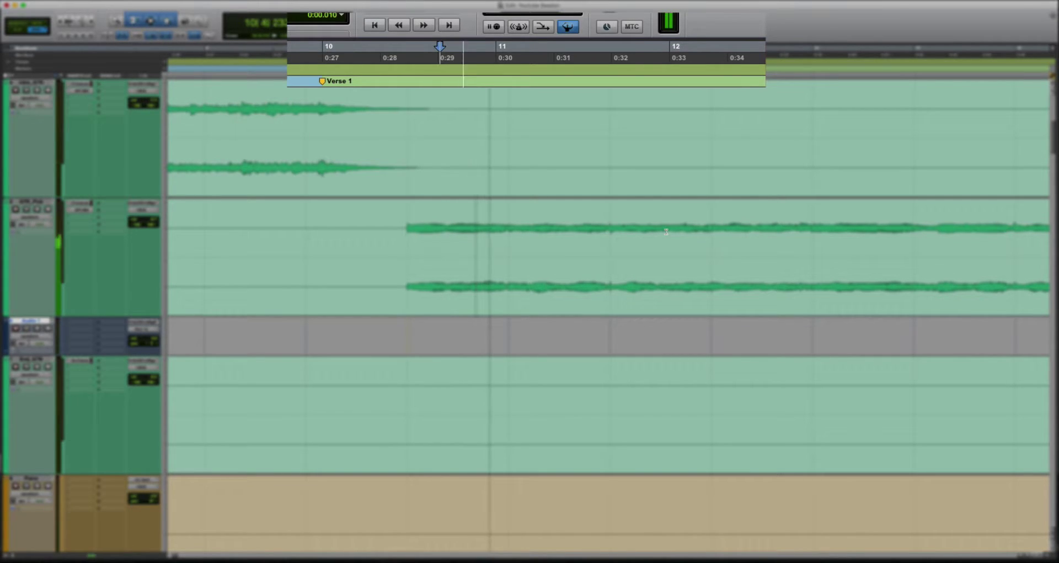
key(space)
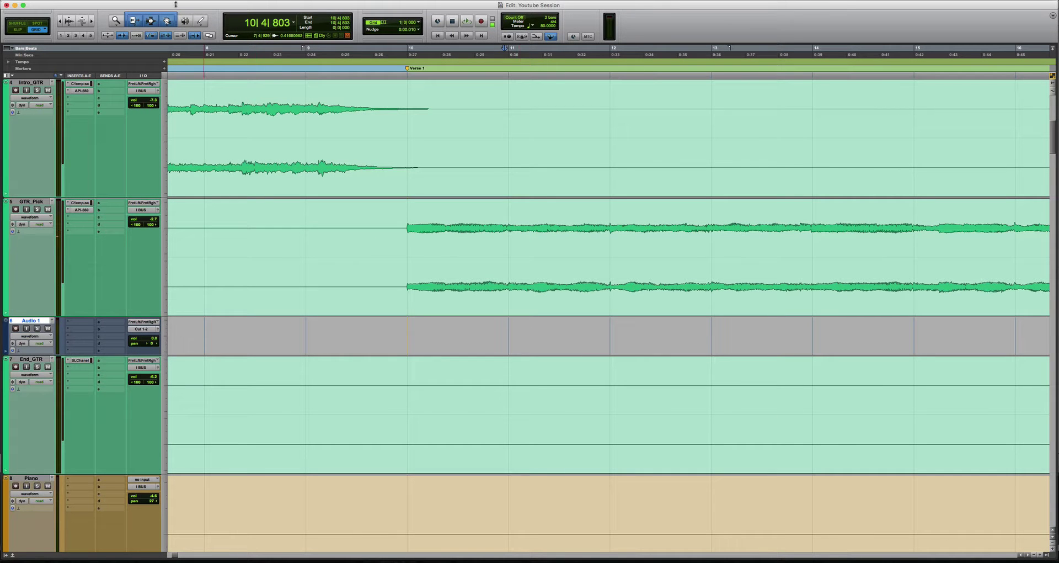
key(n)
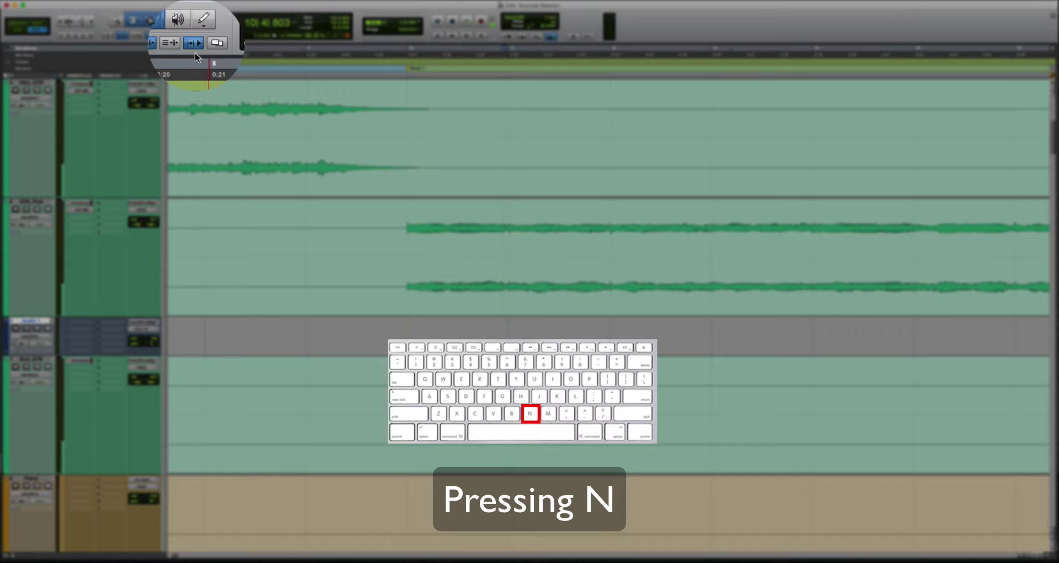
key(n)
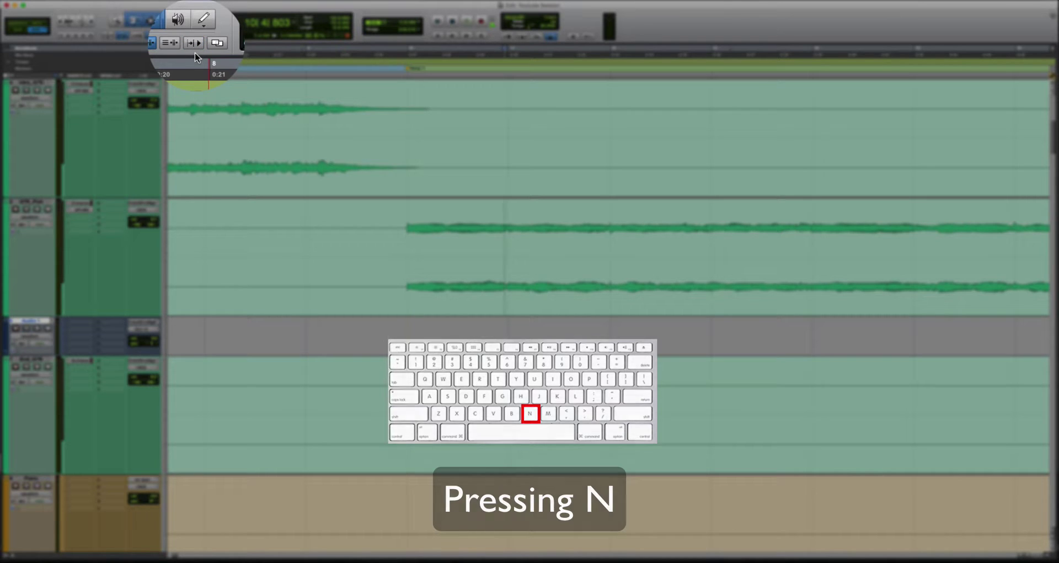
key(space)
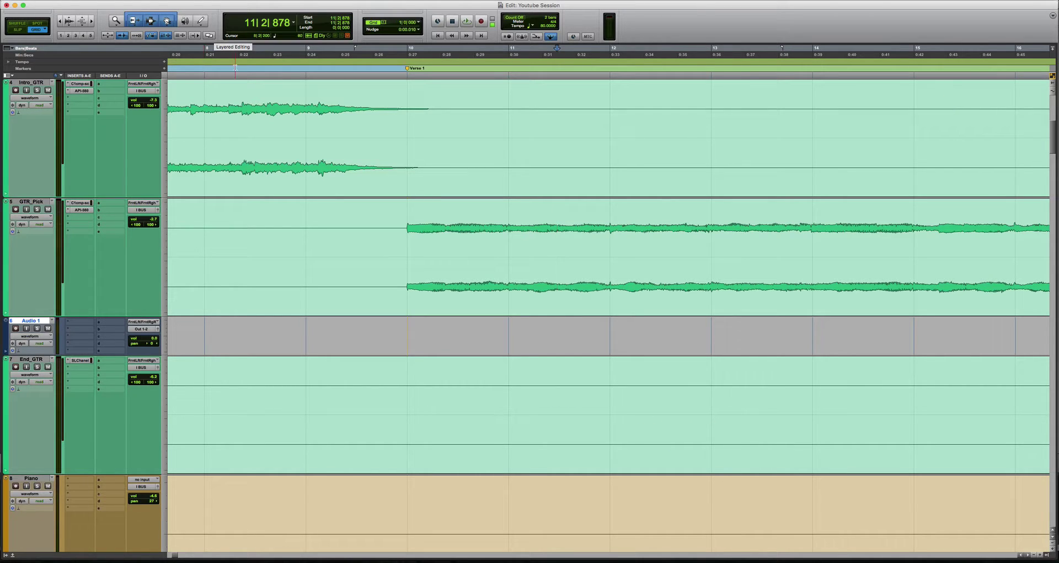
Reduce all tracks to their smaller height and zoom out the timeline to show the song from Intro to Final Chorus
alt+click(46, 356)
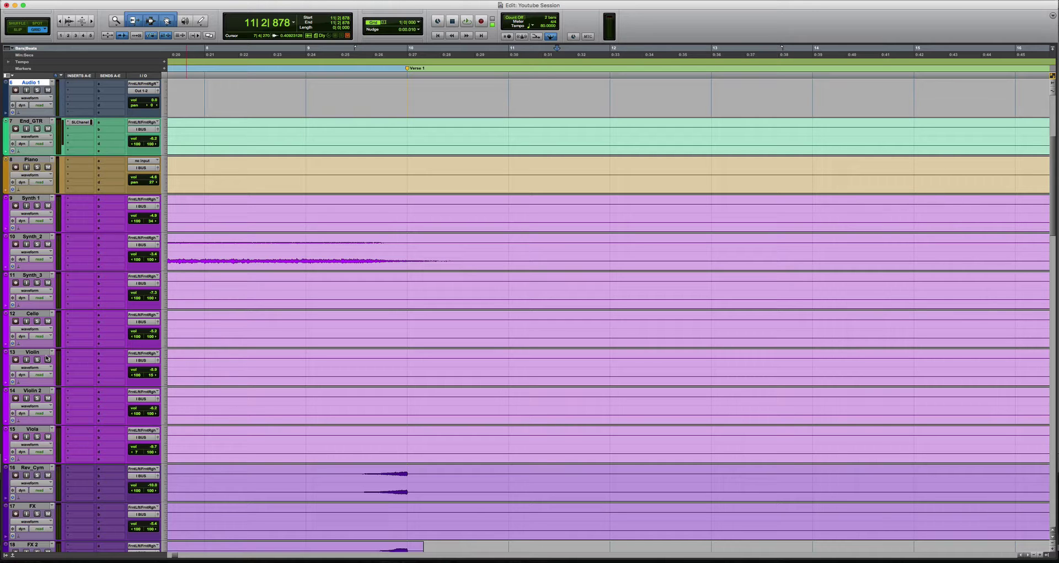
scroll(39, 368, up, 5)
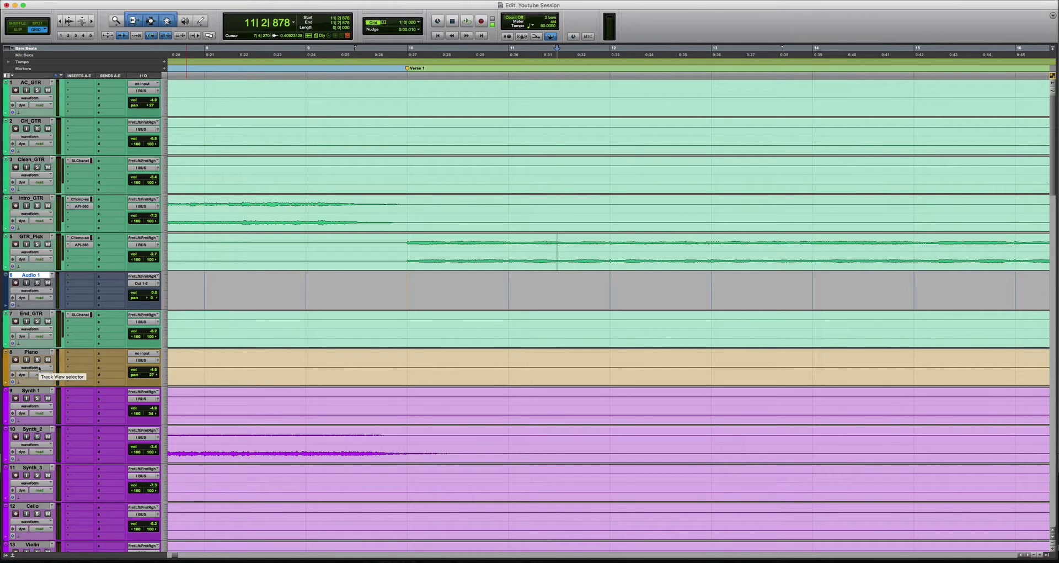
scroll(40, 368, left, 5)
key(r)
key(r)
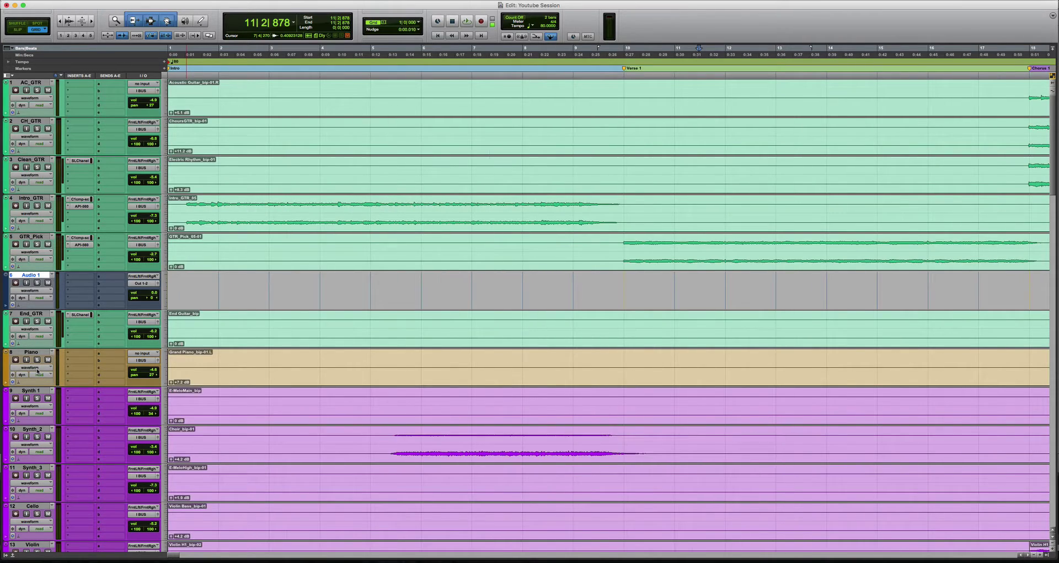
key(r)
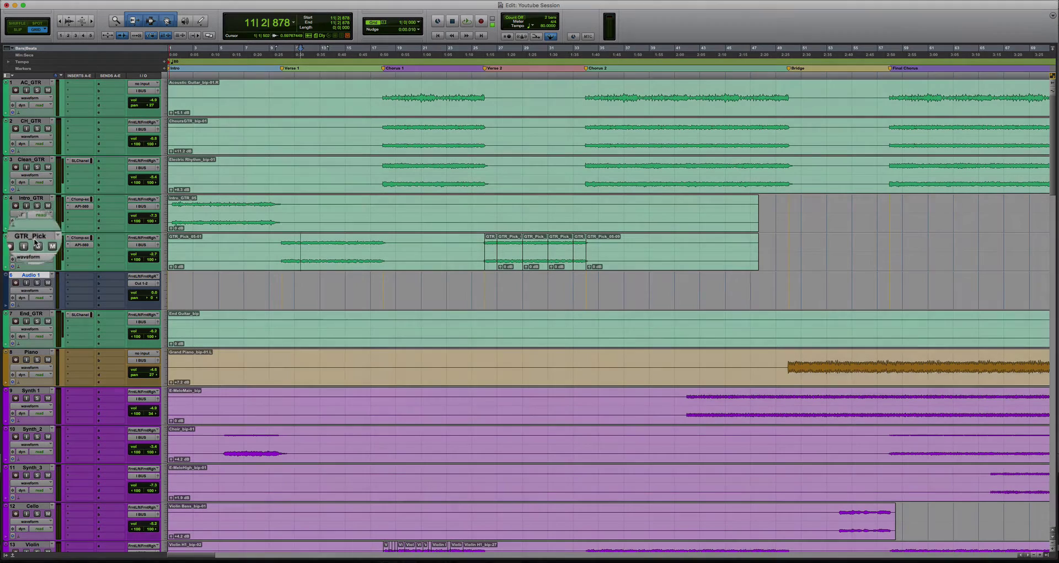
Select the GTR_Pick track and toggle the bypass of all its inserts on and off repeatedly
click(32, 237)
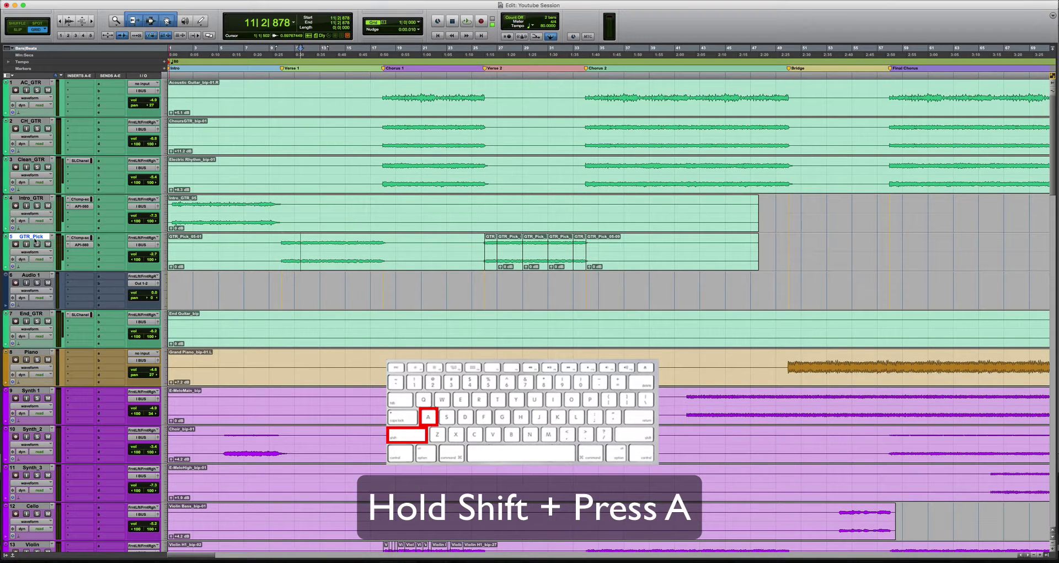
key(shift+a)
key(shift+a)
key(shift+a)
key(shift+a)
key(shift+a)
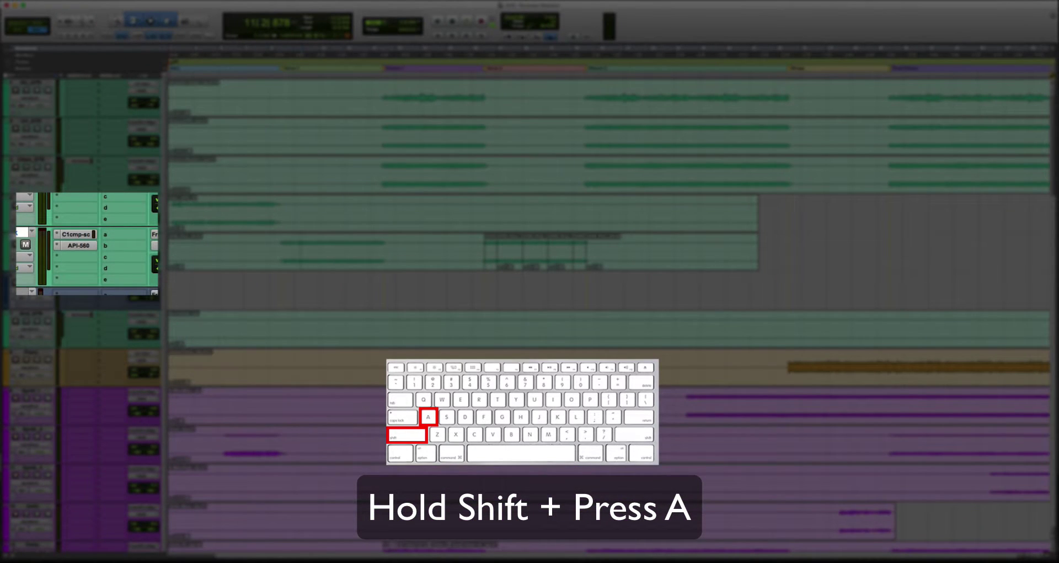
key(shift+a)
key(shift+a)
key(shift+a)
key(shift+a)
key(shift+a)
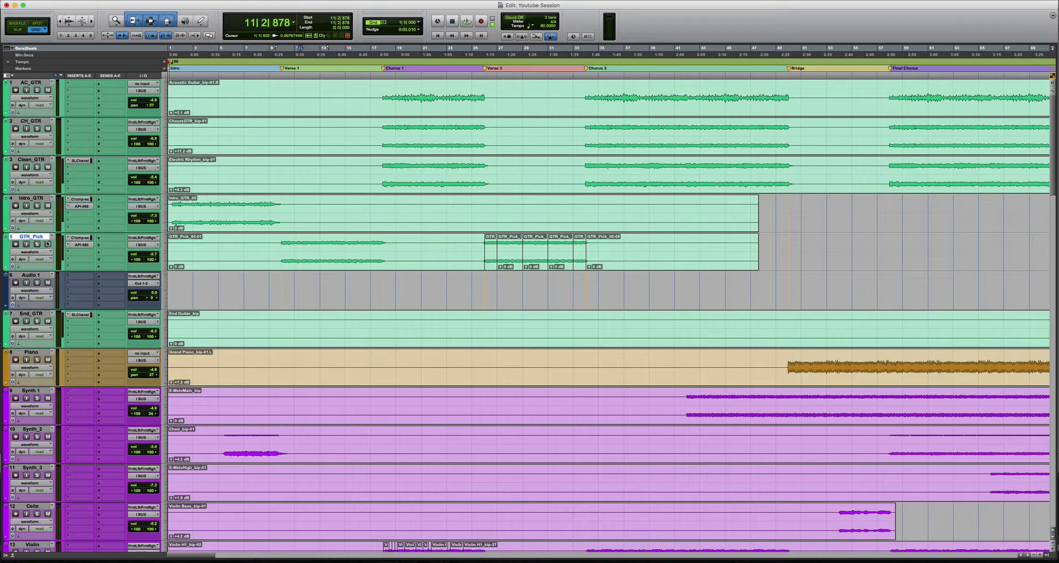
Add a send to the Indie Verb bus in send slot A of GTR_Pick and close the send's fader window
click(101, 240)
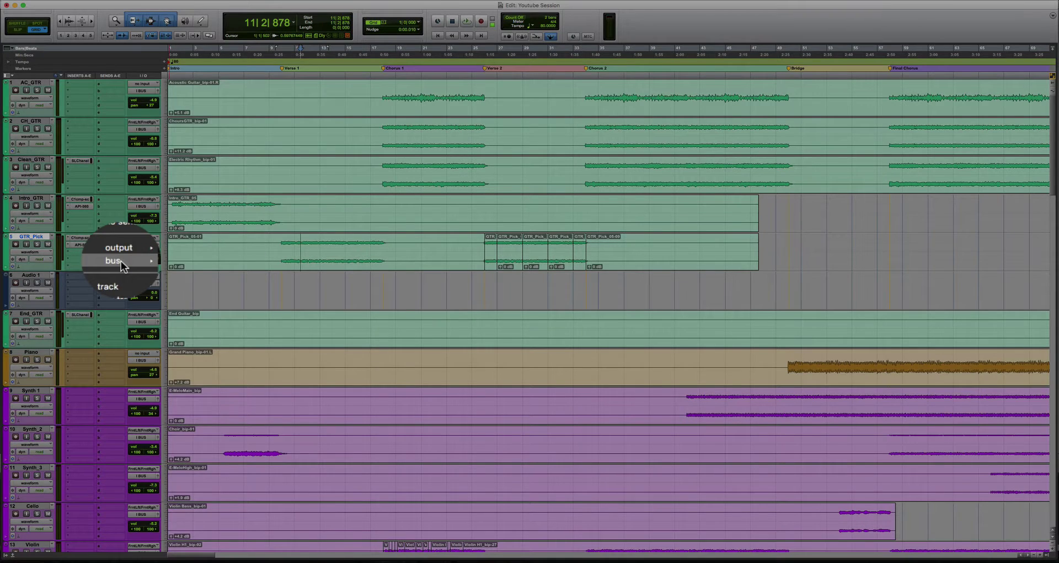
mouse_move(119, 261)
click(170, 276)
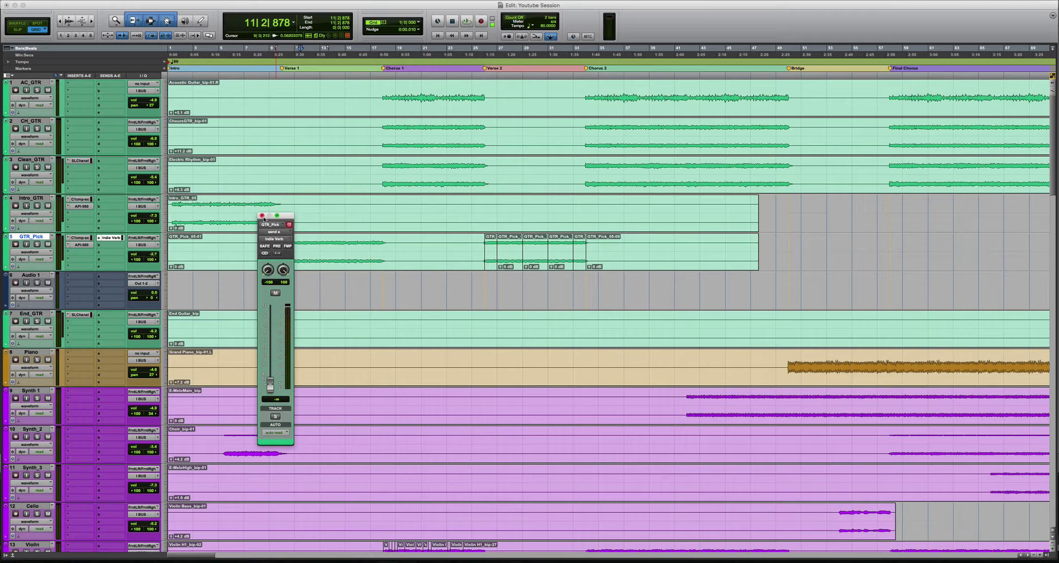
click(262, 215)
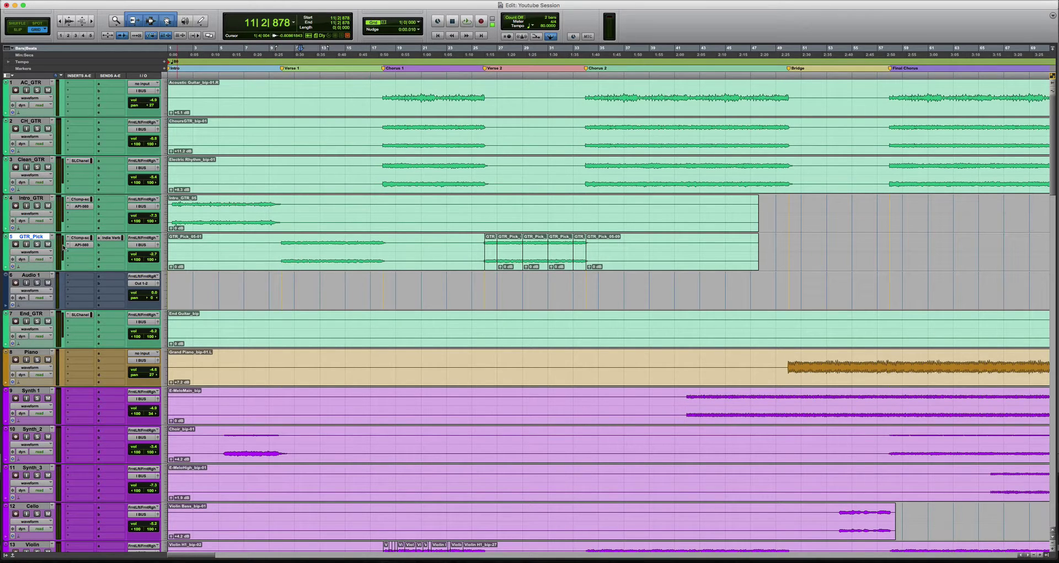
Toggle the bypass of GTR_Pick's inserts repeatedly with the Indie Verb send in place
key(shift+a)
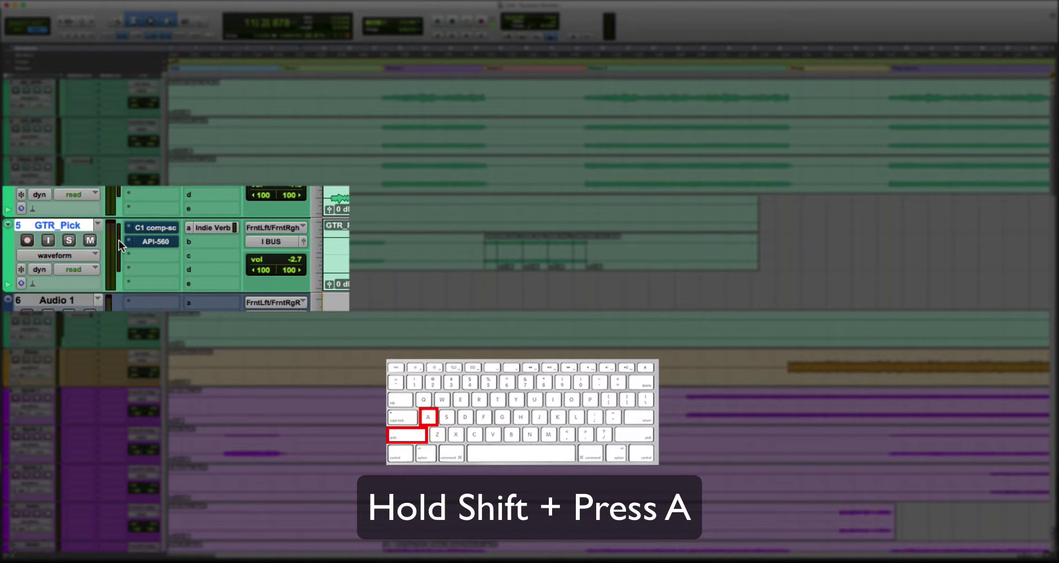
key(shift+a)
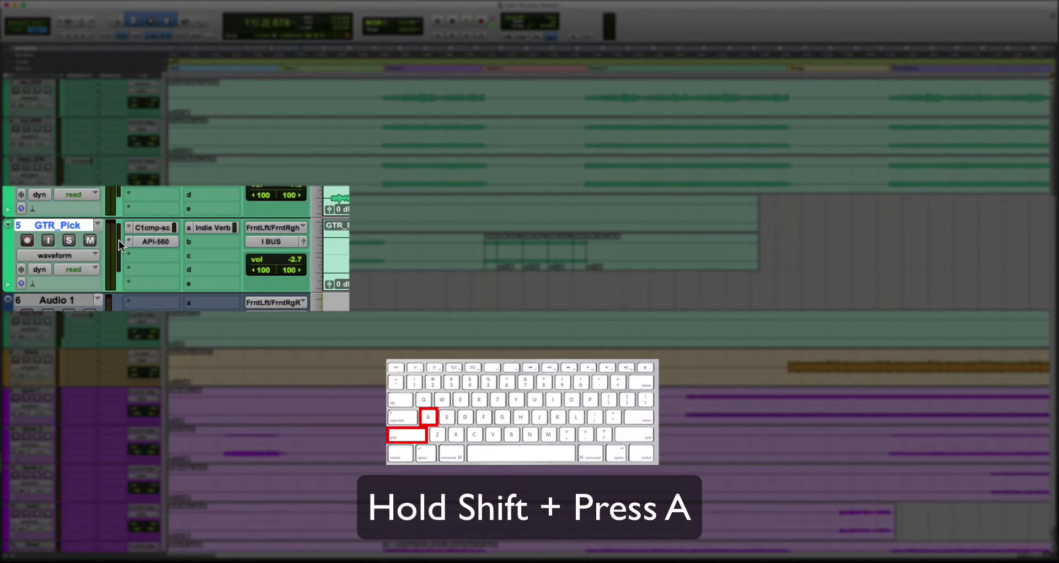
key(shift+a)
key(shift+a)
key(shift+a)
key(shift+a)
Bypass the API-560 insert on GTR_Pick individually, and extend the bypass to all inserts on the track
super+click(146, 244)
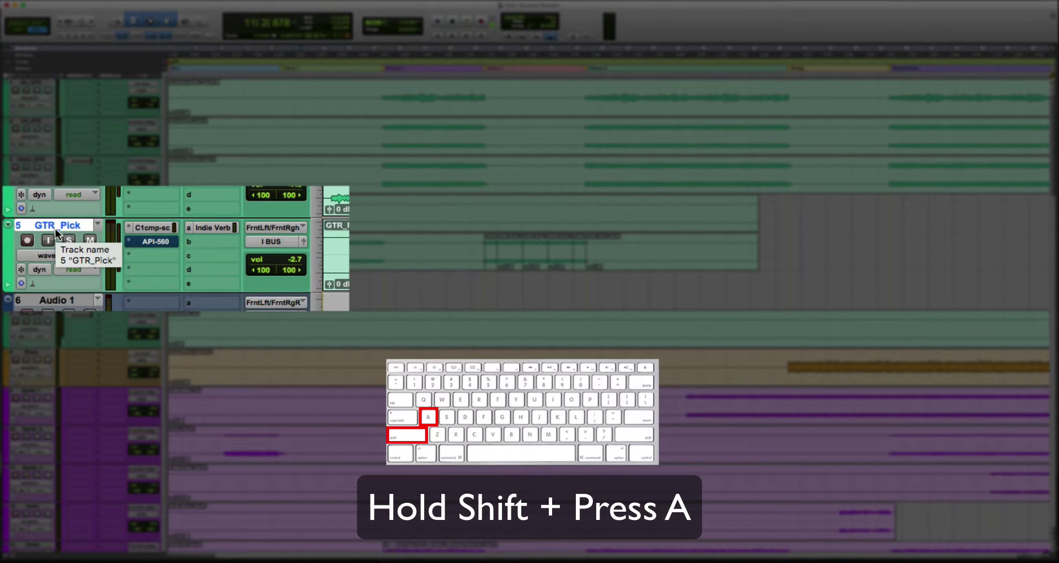
key(shift+a)
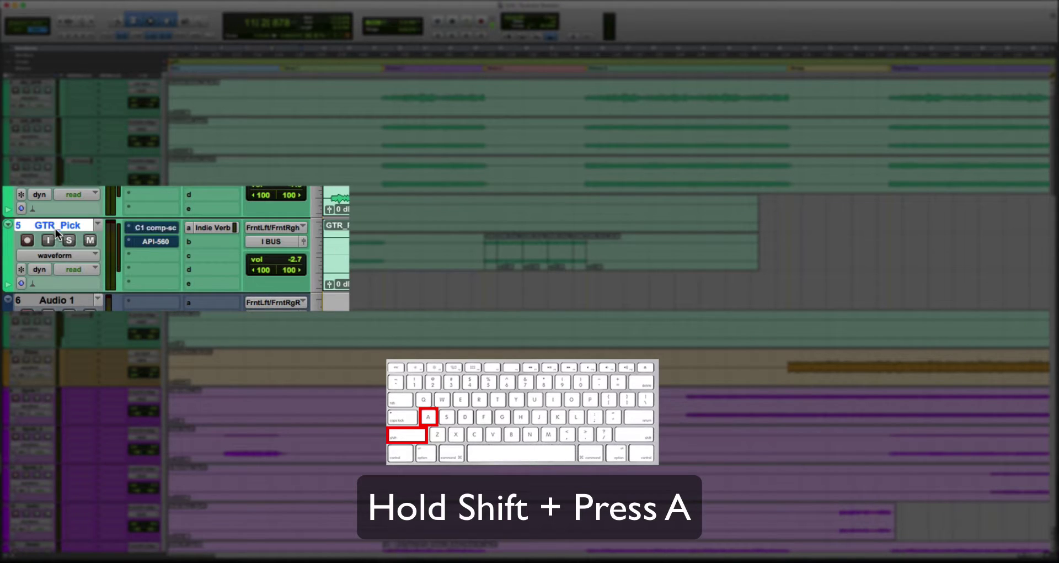
Turn off the bypass of GTR_Pick's inserts, and make the API-560 insert inactive and active again
key(shift+a)
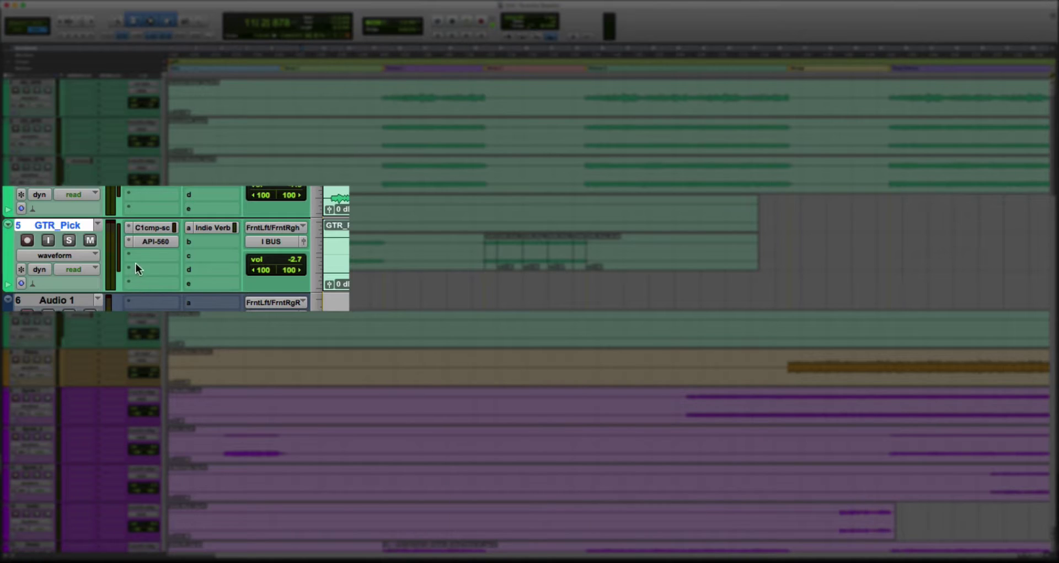
right_click(140, 242)
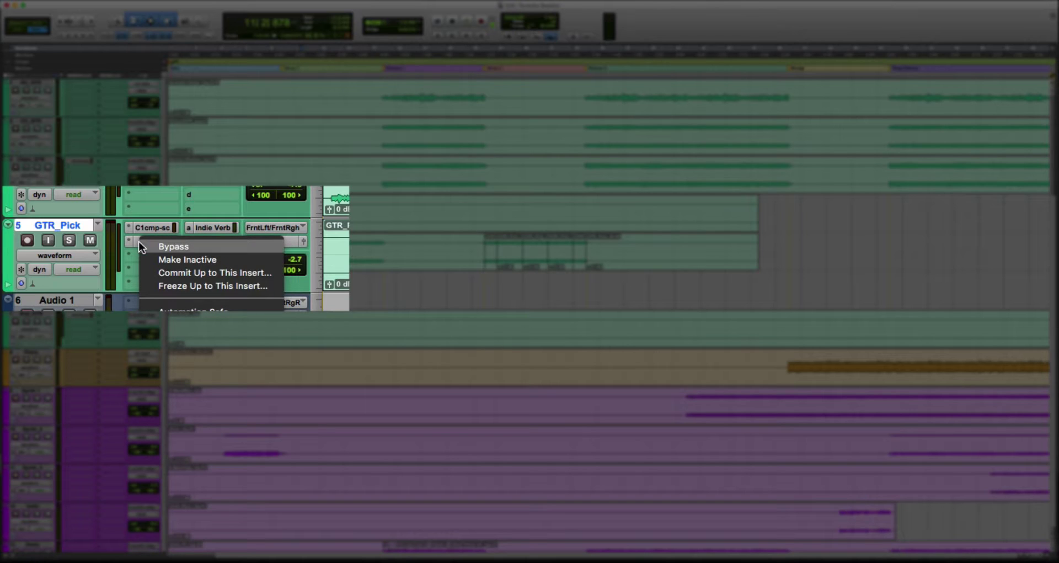
click(173, 259)
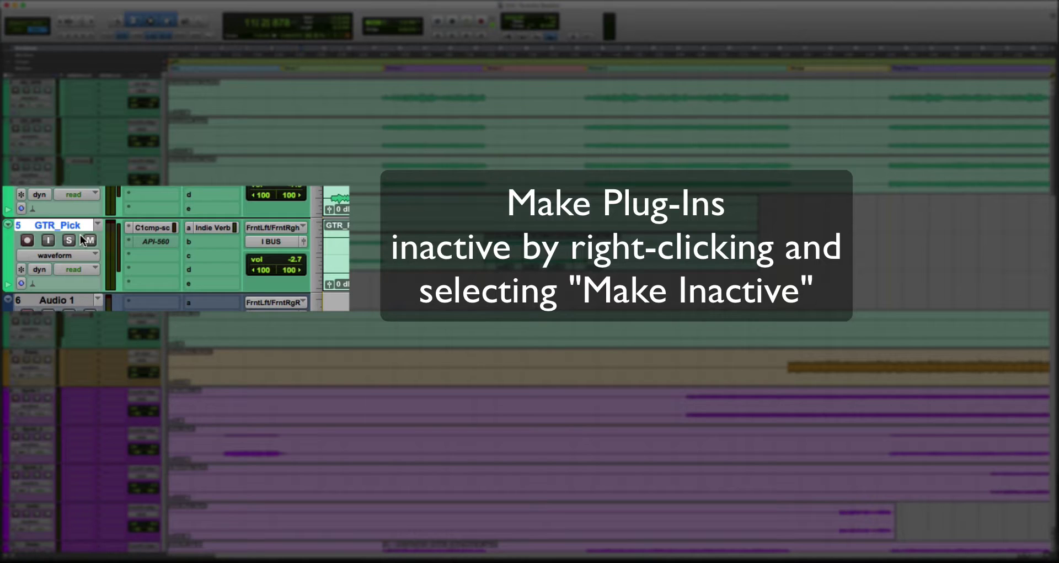
right_click(154, 246)
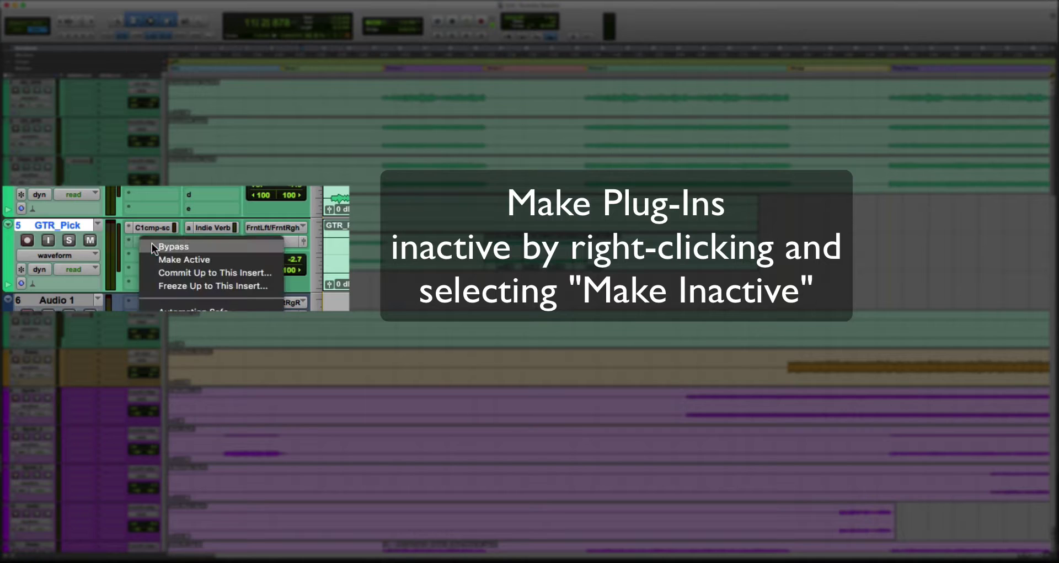
click(184, 257)
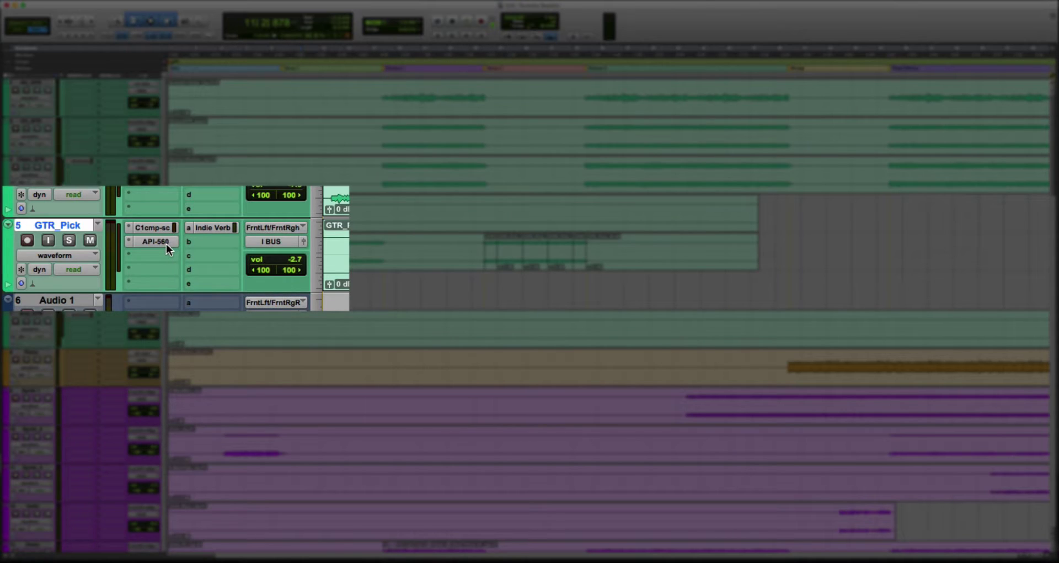
Enable Master Bypass automation for the API-560 plug-in on GTR_Pick and close the plug-in window
click(150, 244)
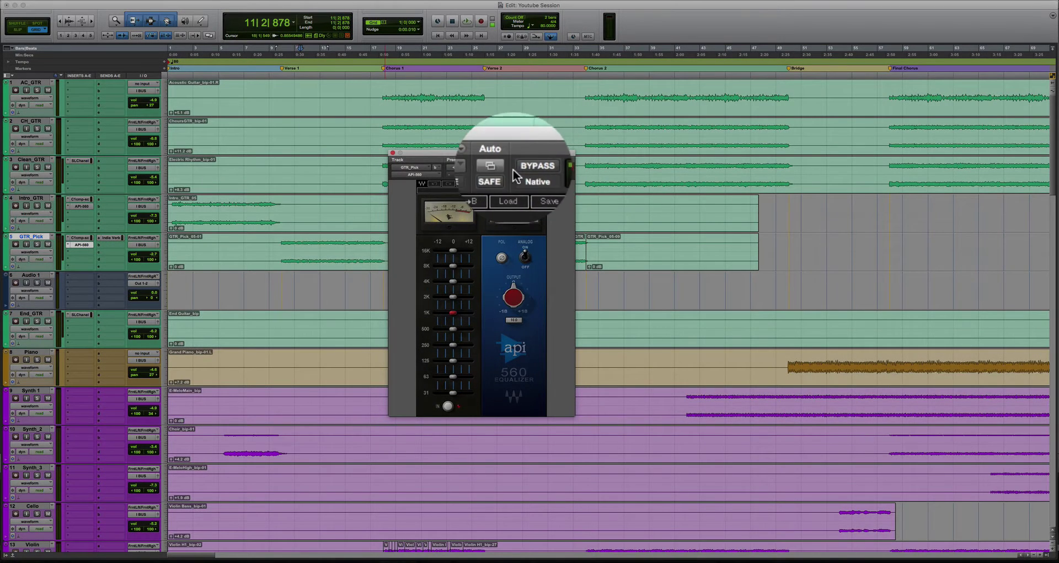
click(503, 167)
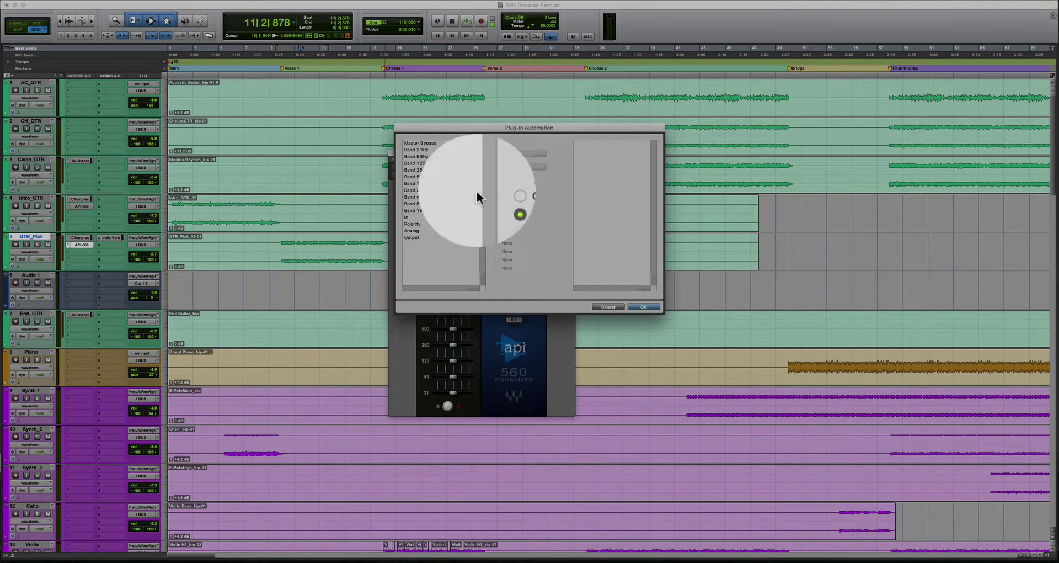
double_click(420, 144)
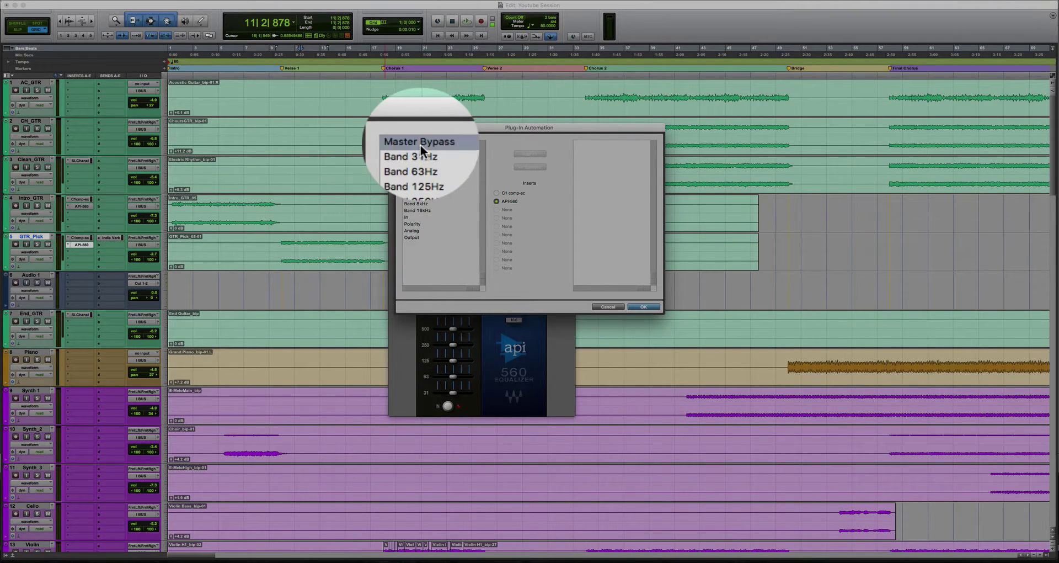
click(645, 306)
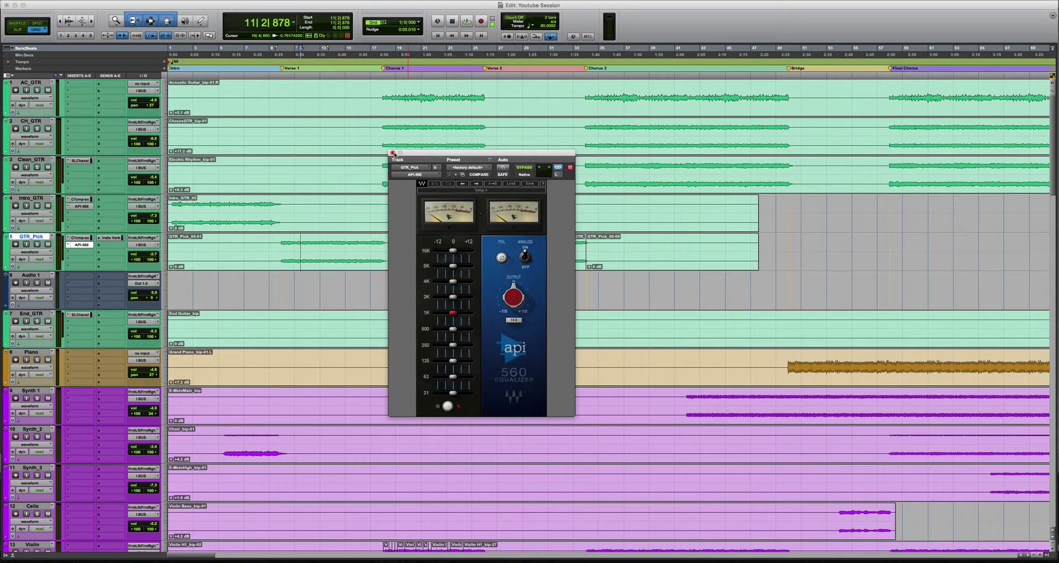
click(393, 153)
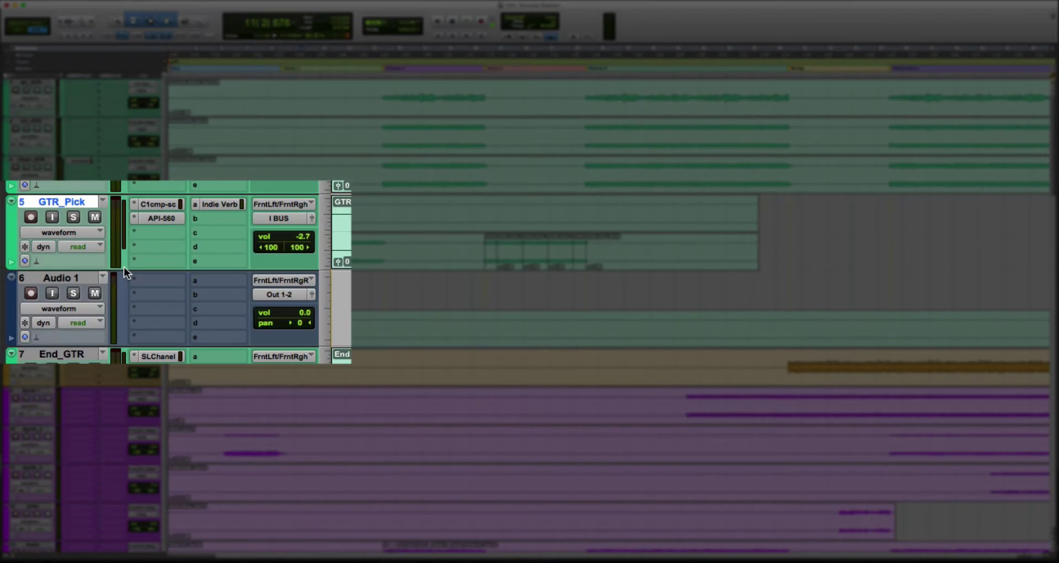
Show GTR_Pick's API-560 Master Bypass automation and switch it to bypassed from bar 24 to just past the start of Chorus 2
click(98, 232)
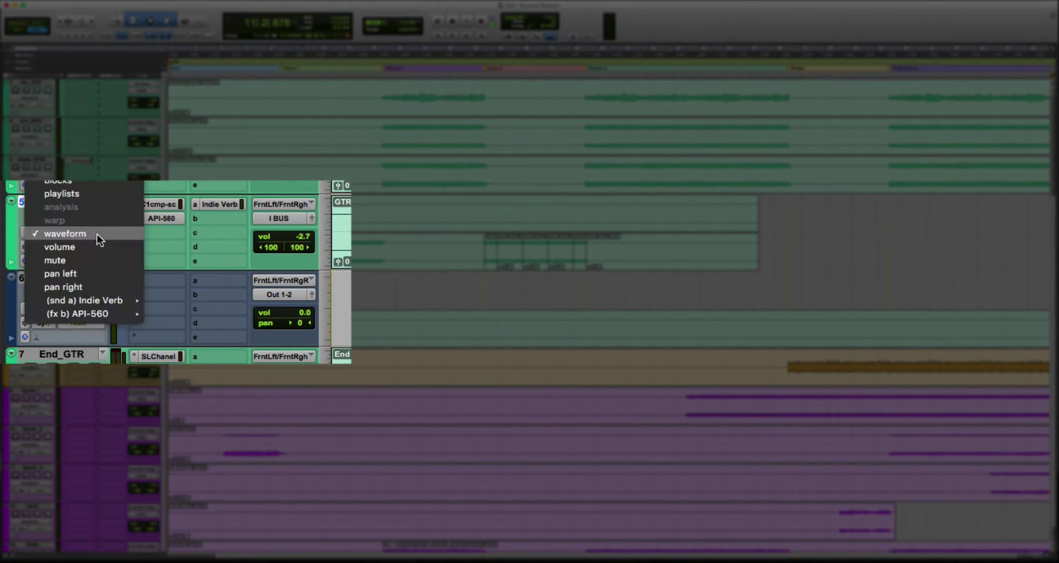
mouse_move(108, 313)
click(97, 295)
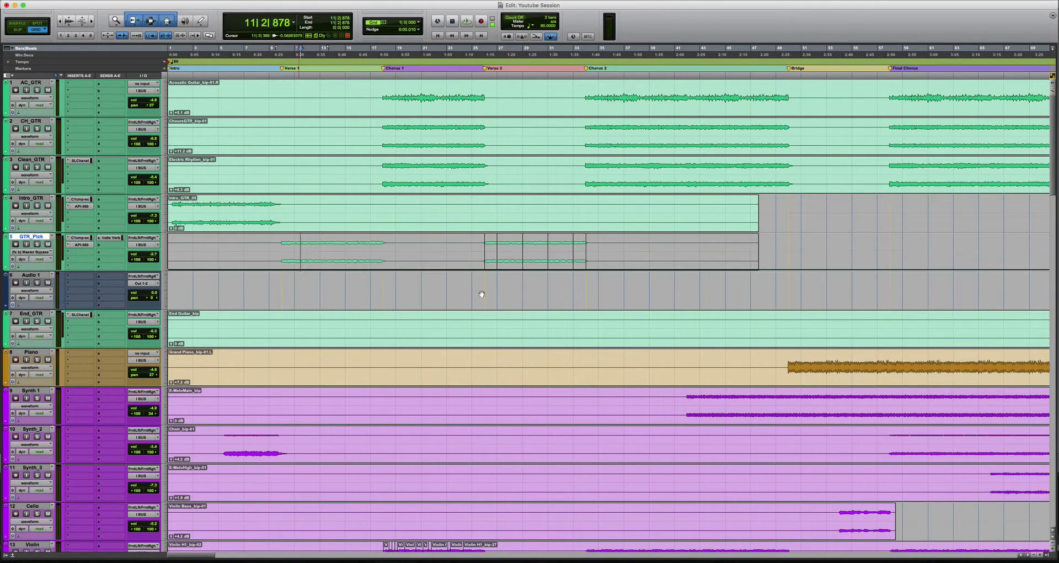
drag(464, 248, 636, 251)
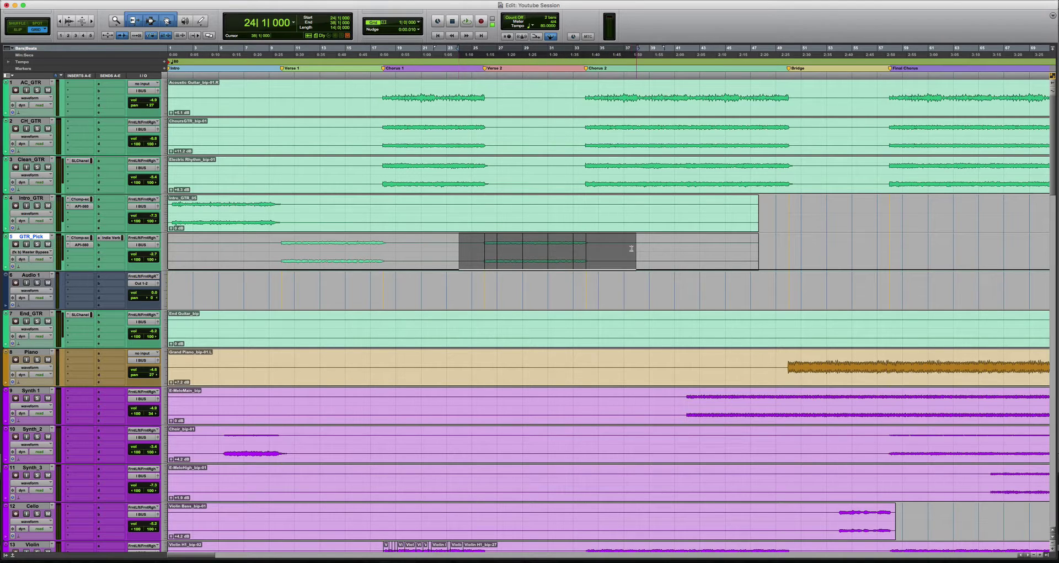
drag(567, 199, 568, 196)
click(486, 254)
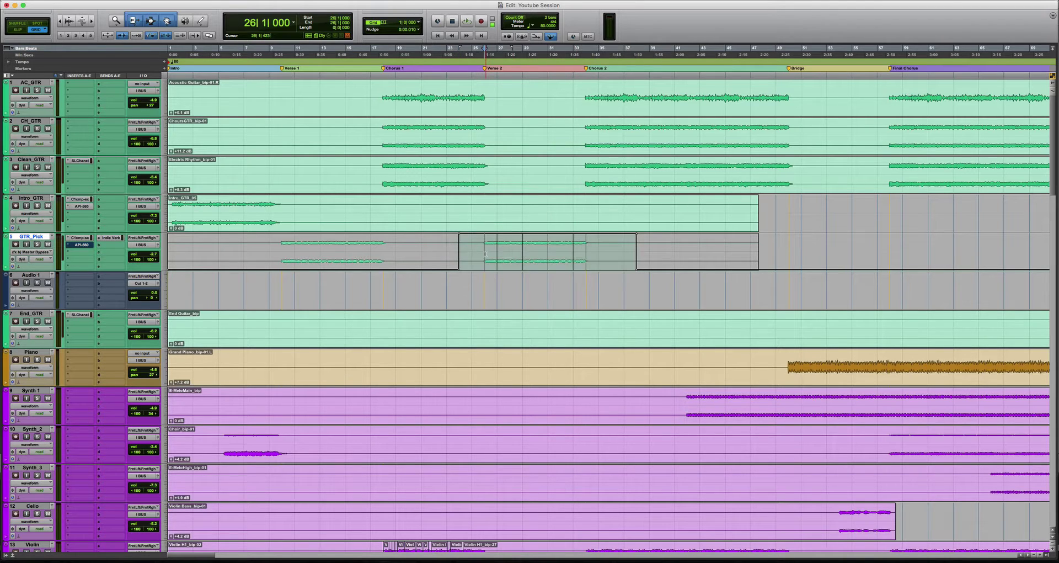
Play from bar 23 into the automated section while toggling the bypass of GTR_Pick's inserts, and stop playback
click(446, 249)
key(space)
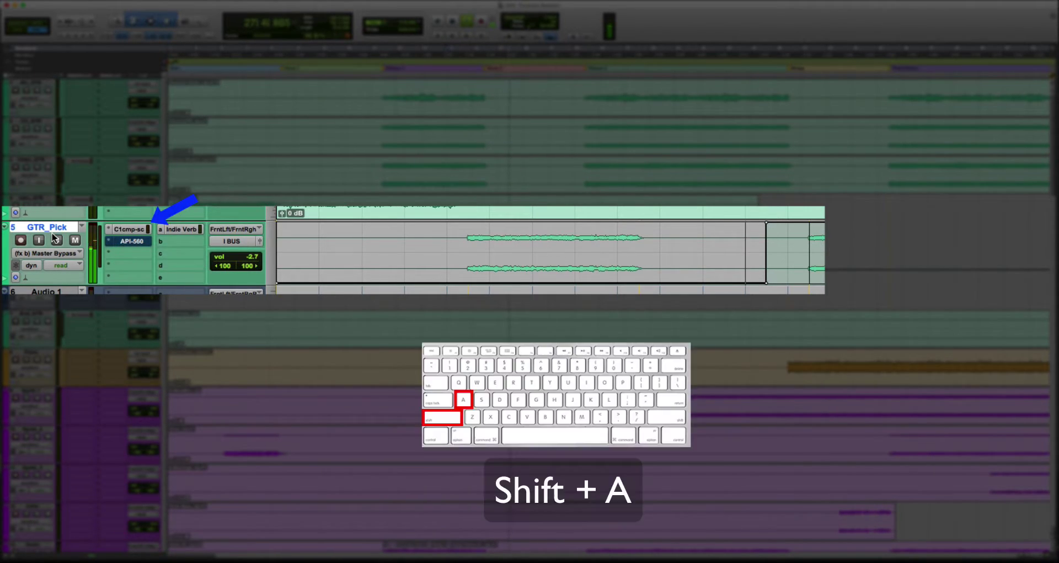
key(shift+a)
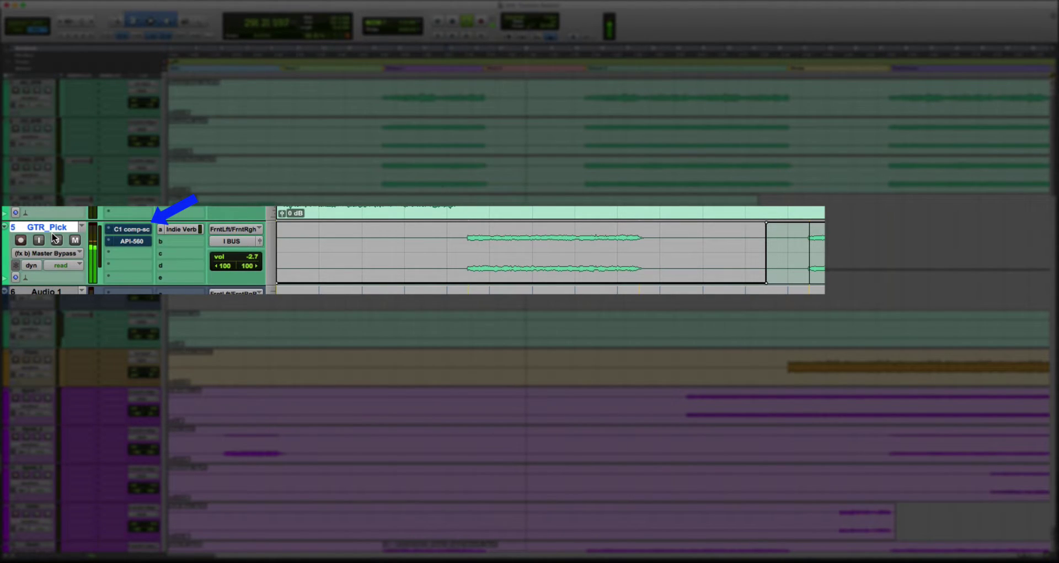
key(shift+a)
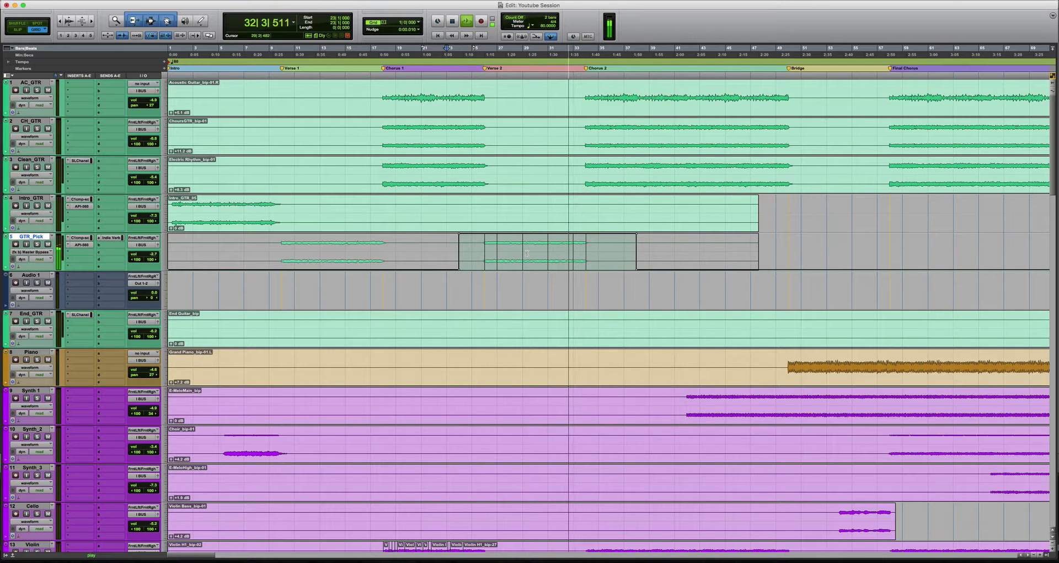
key(space)
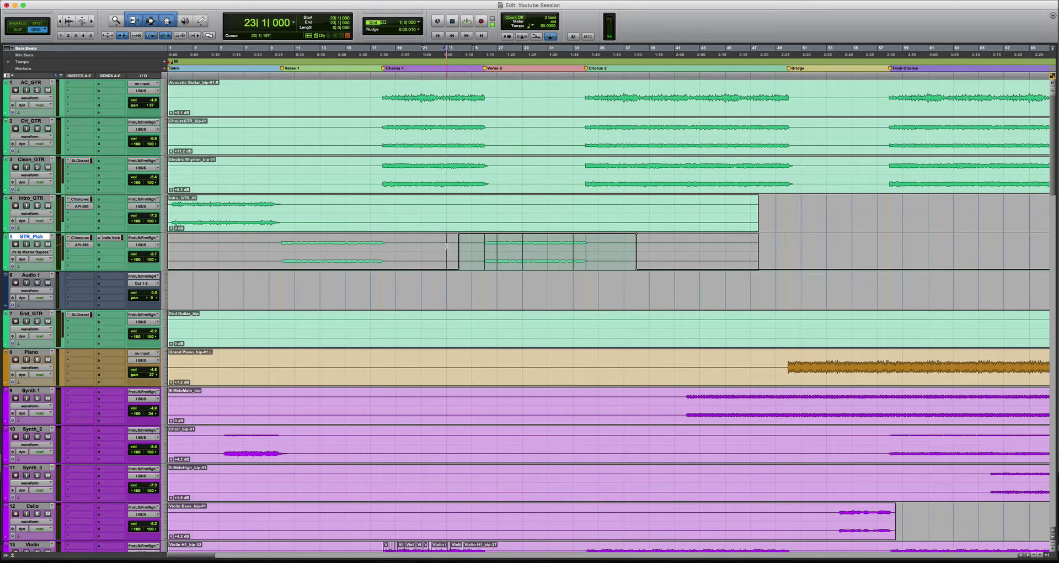
Play briefly from bar 17 and from bar 23 to check the API-560 bypass state outside and inside the automated section
click(373, 245)
key(space)
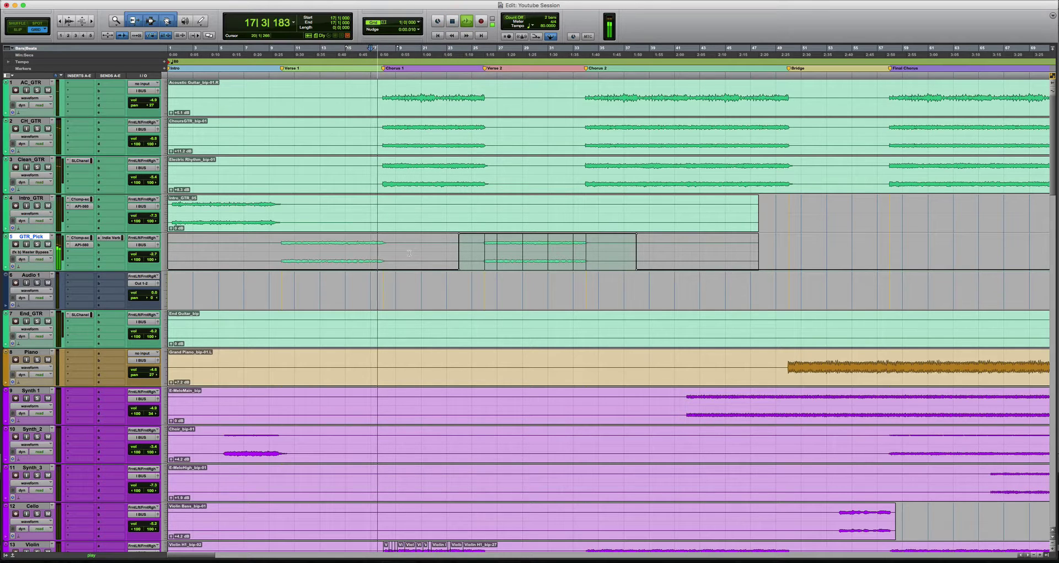
key(space)
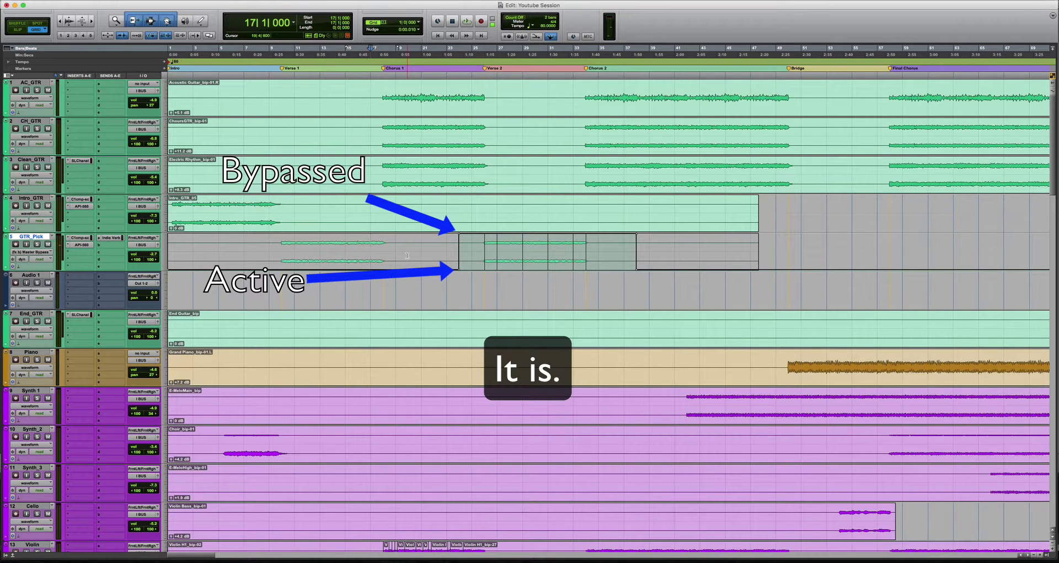
click(449, 254)
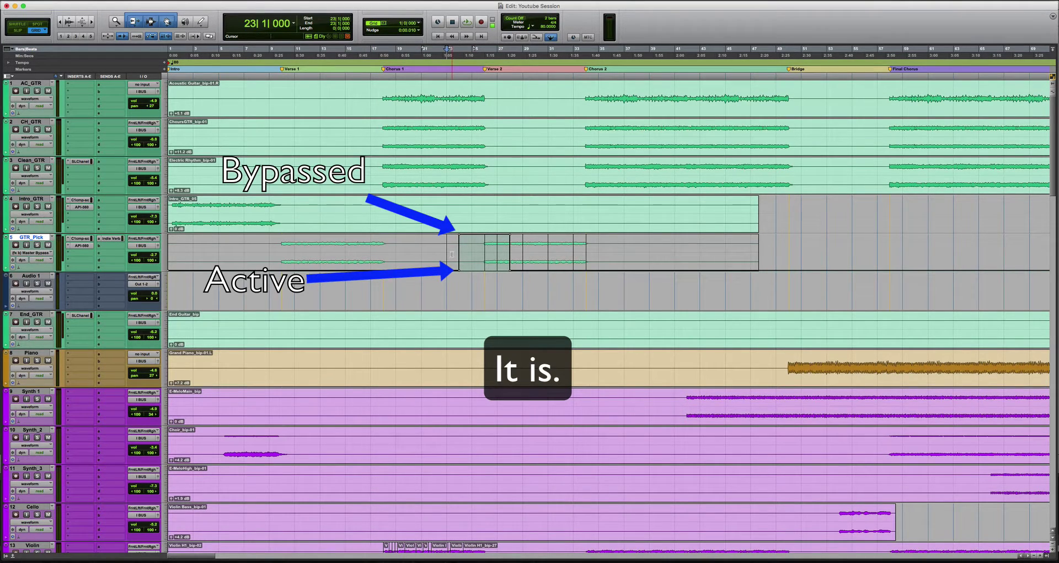
key(space)
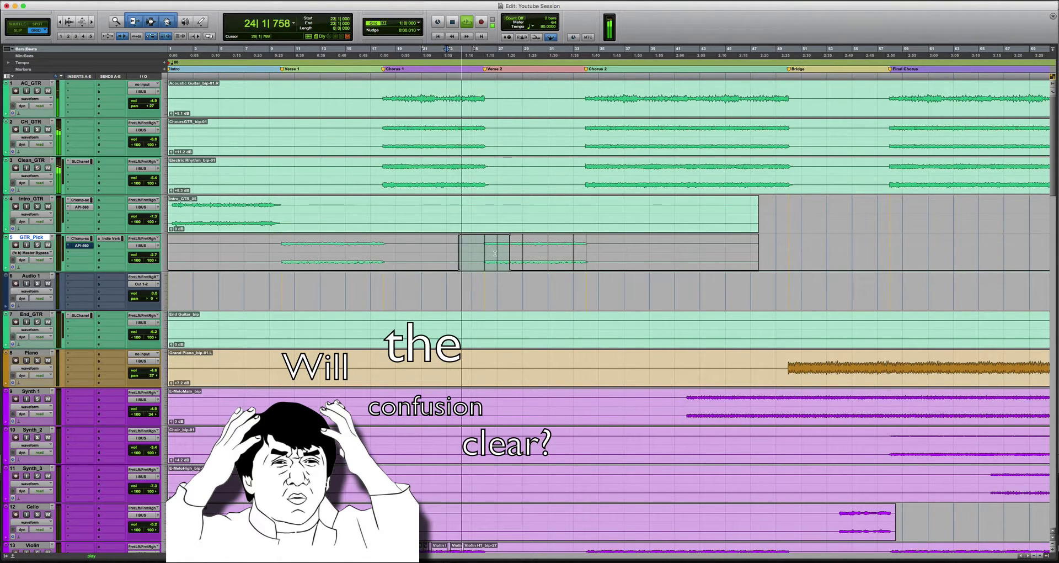
key(space)
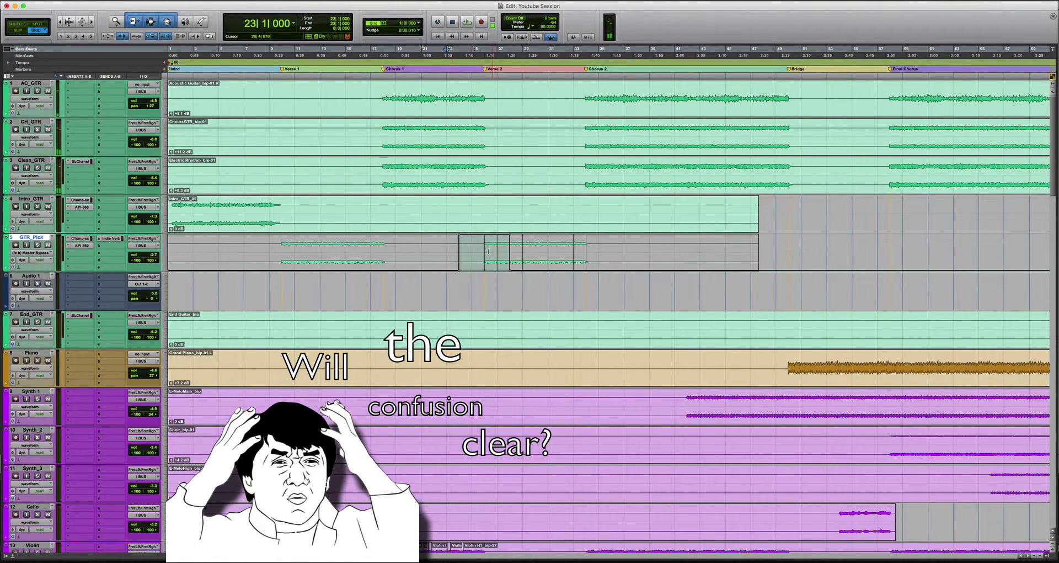
Play from bar 25, return the cursor to bar 23 with playback stopped, and toggle the bypass of GTR_Pick's inserts
click(477, 247)
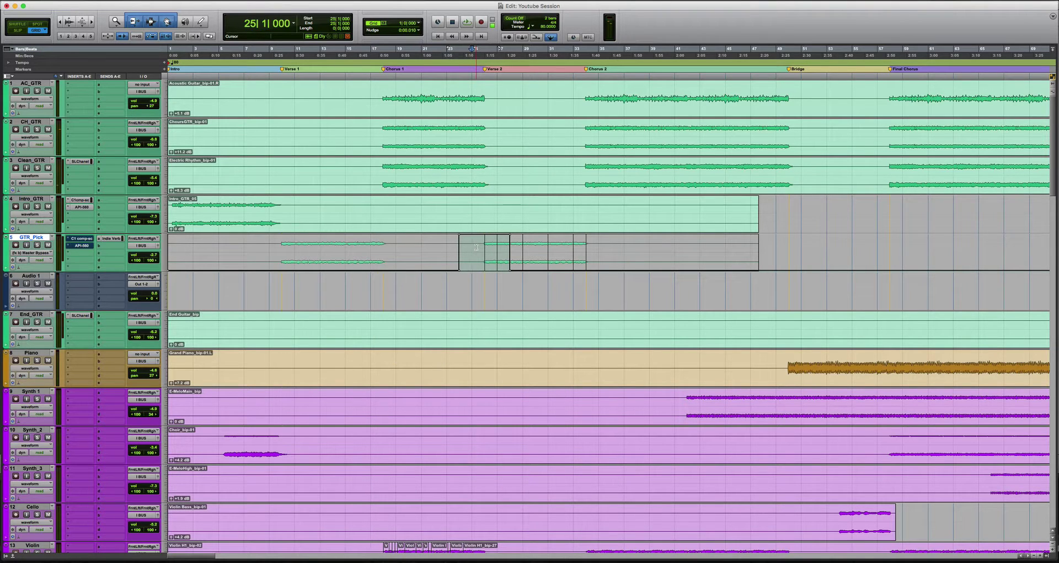
key(space)
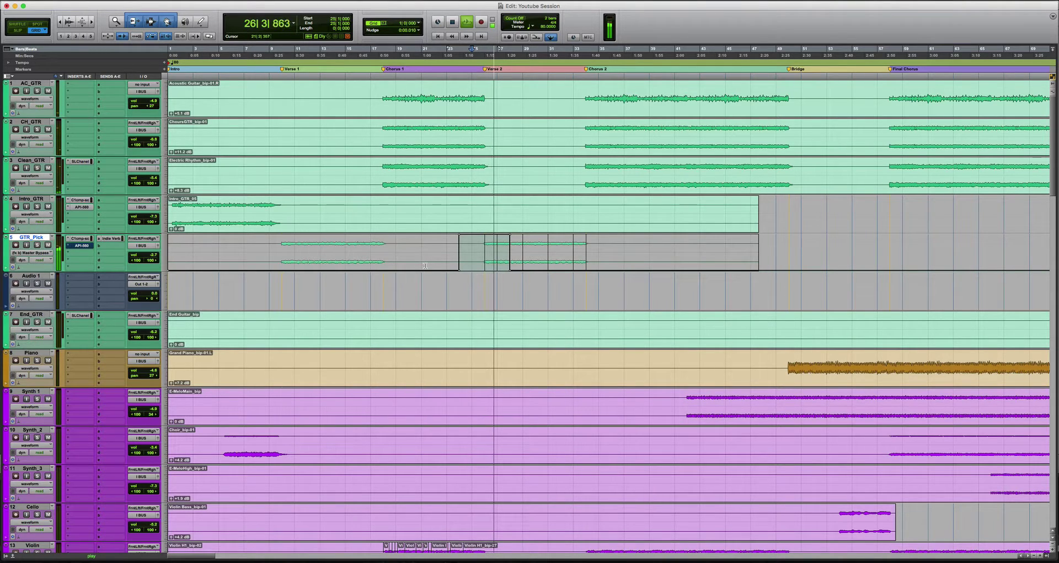
click(451, 245)
key(space)
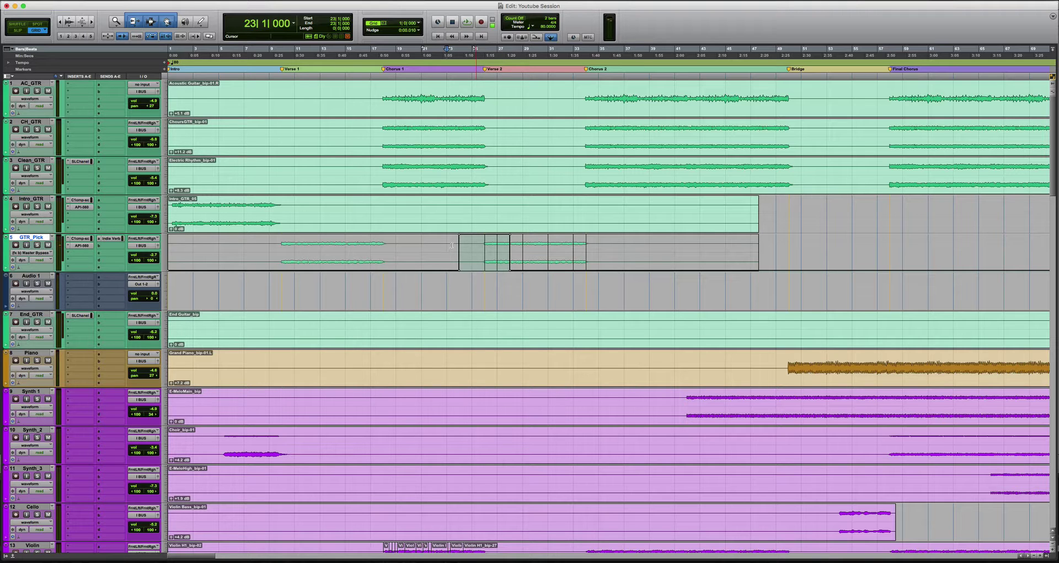
key(shift+a)
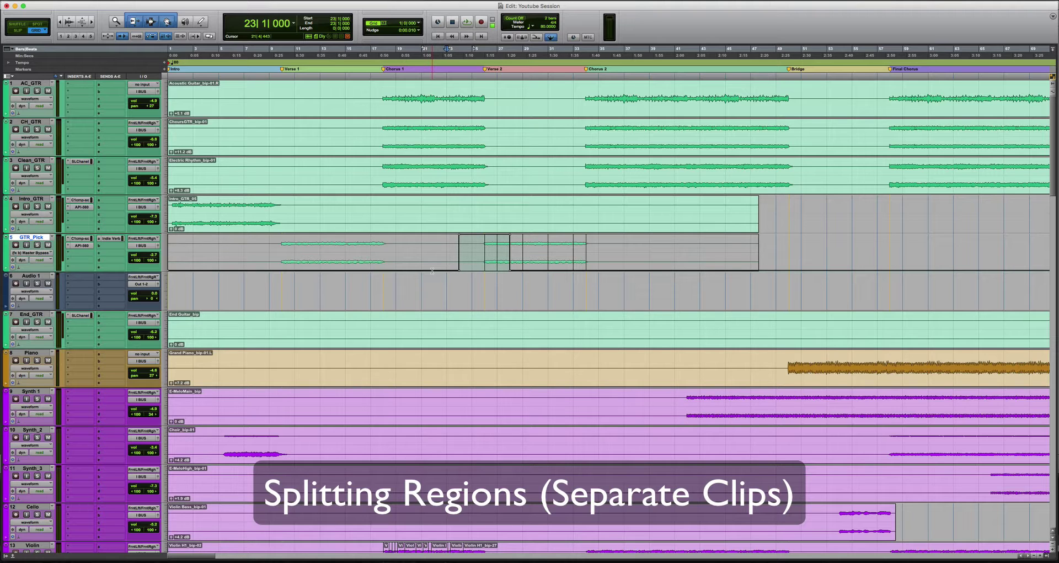
Delete the Master Bypass automation from bar 21 to just past Verse 2 on GTR_Pick and return the track view to waveform
drag(422, 259, 602, 265)
key(Delete)
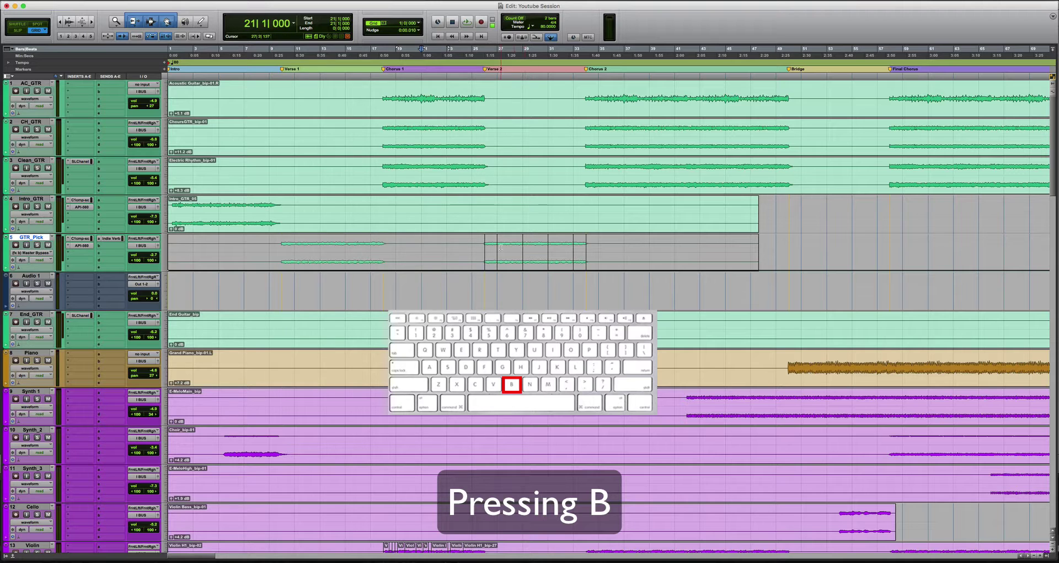
click(47, 252)
click(37, 212)
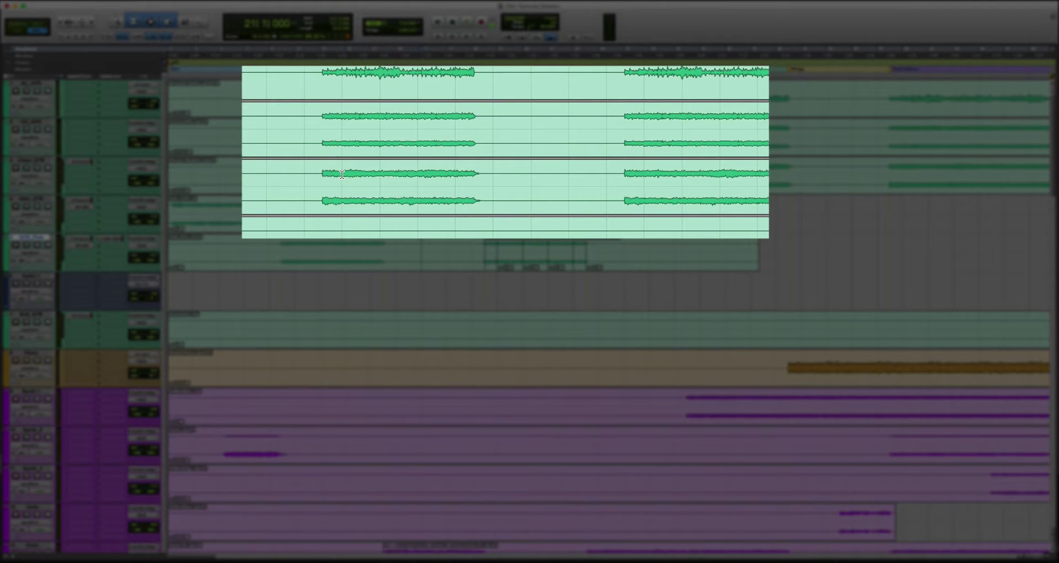
Split the Electric Rhythm clip on Clean_GTR at bars 19, 23 and 25, and split the CH_GTR clip within Chorus 2
click(342, 174)
key(b)
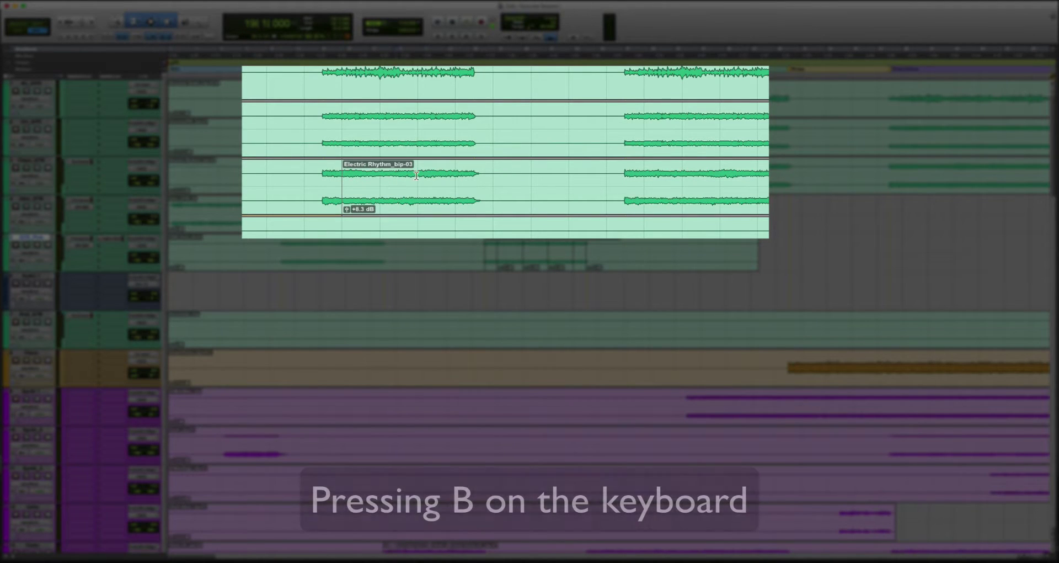
click(418, 176)
key(b)
click(460, 180)
key(b)
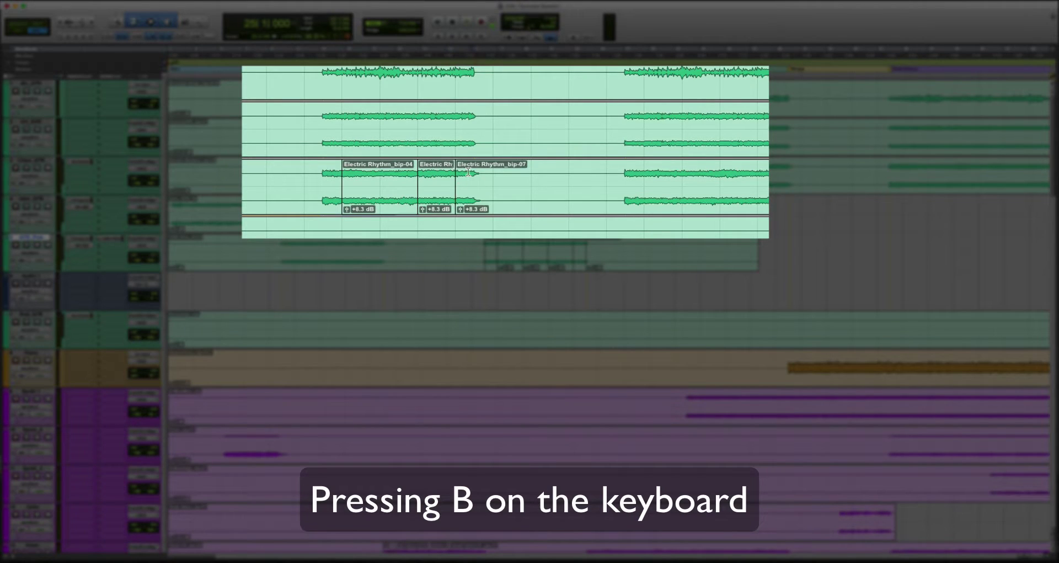
click(656, 117)
key(b)
Undo the clip splits on Clean_GTR and CH_GTR
key(super+z)
key(super+z)
key(super+z)
key(super+z)
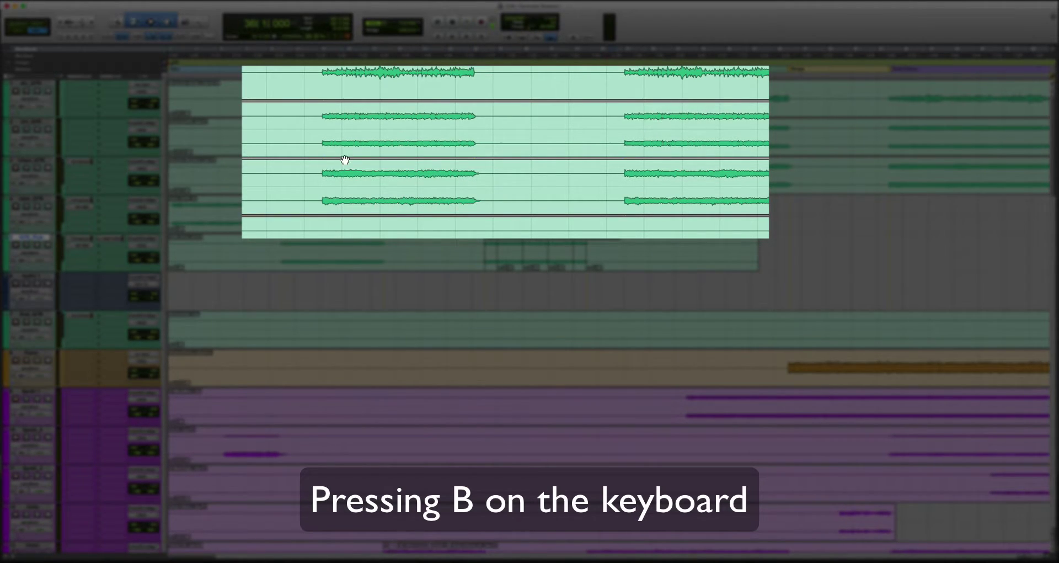
Try separating the Chorus 1 section of the Clean_GTR clip to adjust its own clip gain, and undo both edits
drag(323, 174, 478, 190)
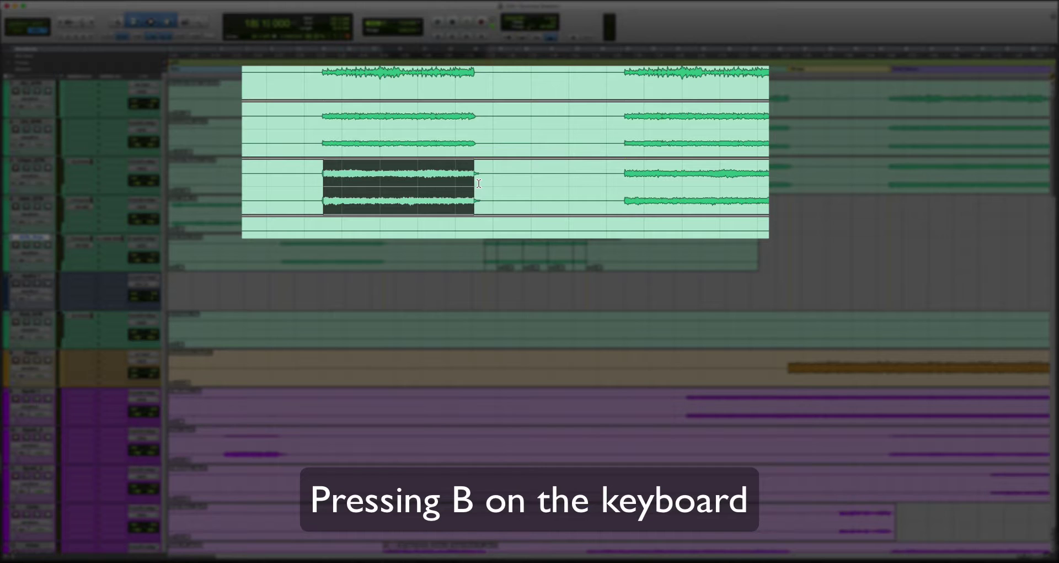
key(b)
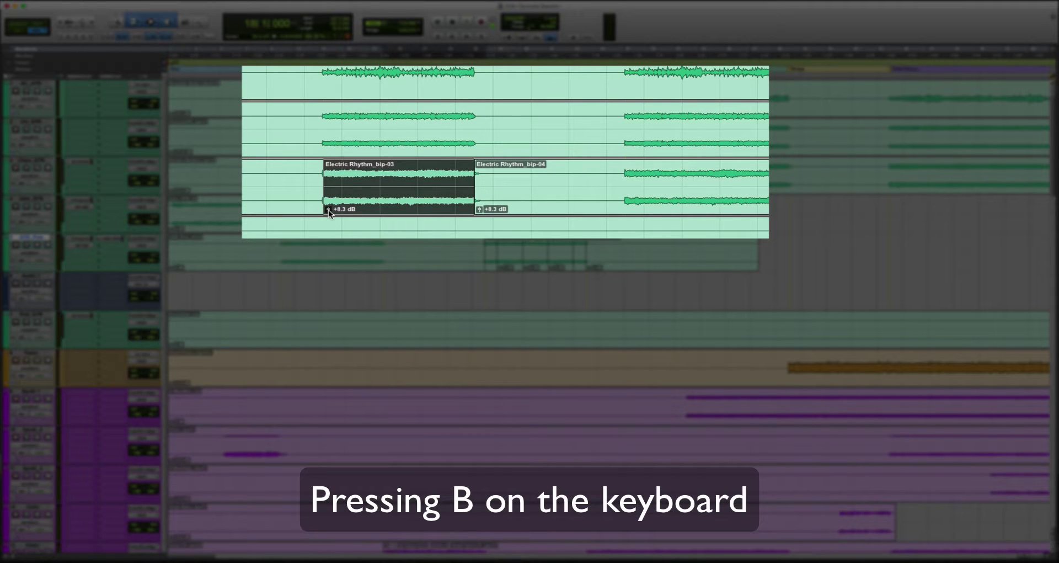
mouse_move(328, 210)
mouse_down()
mouse_move(330, 169)
mouse_move(330, 210)
mouse_up()
key(super+z)
key(super+z)
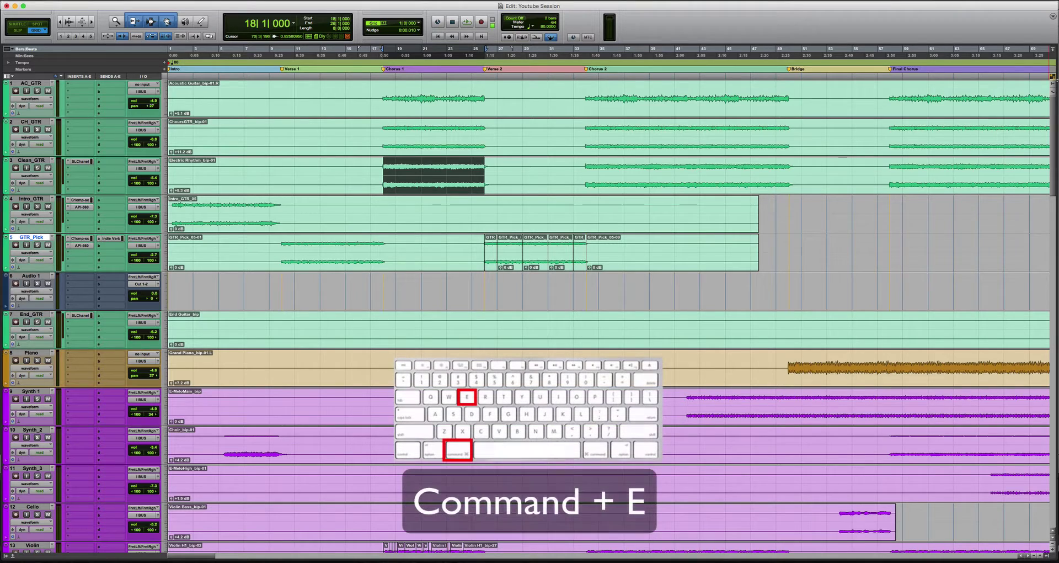
Place the edit cursor at bar 37 in the Electric Rhythm clip on Clean_GTR
key(super+e)
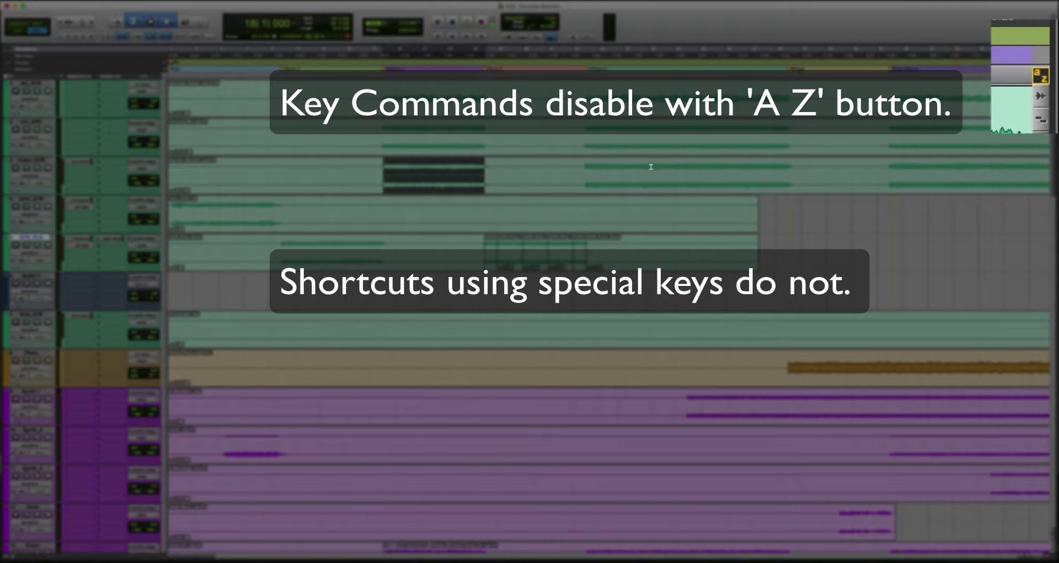
click(620, 172)
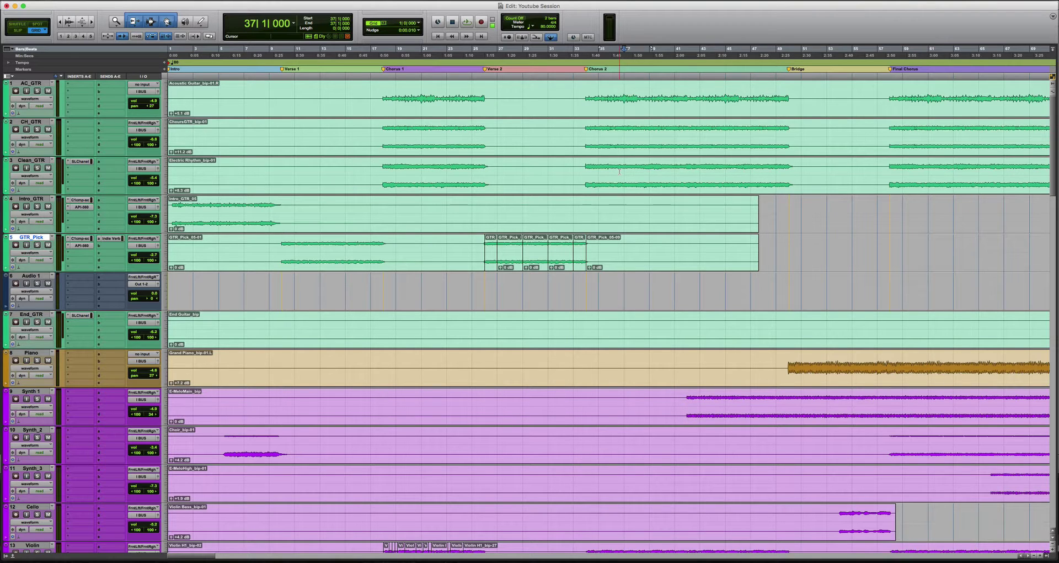
Show and hide the Task Manager window several times, finishing with the window closed
key(alt+apostrophe)
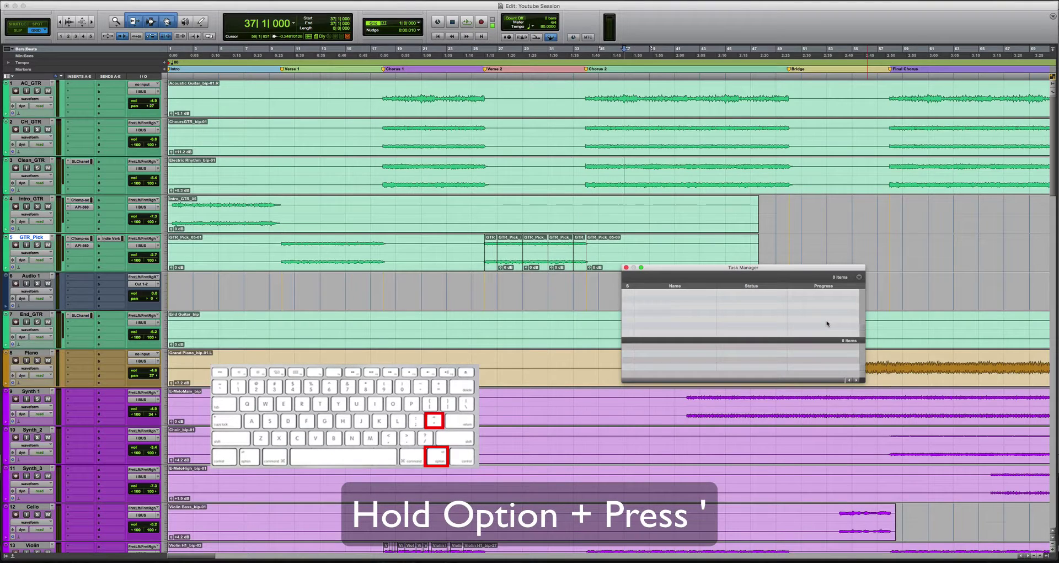
key(alt+apostrophe)
key(alt+apostrophe)
key(alt+apostrophe)
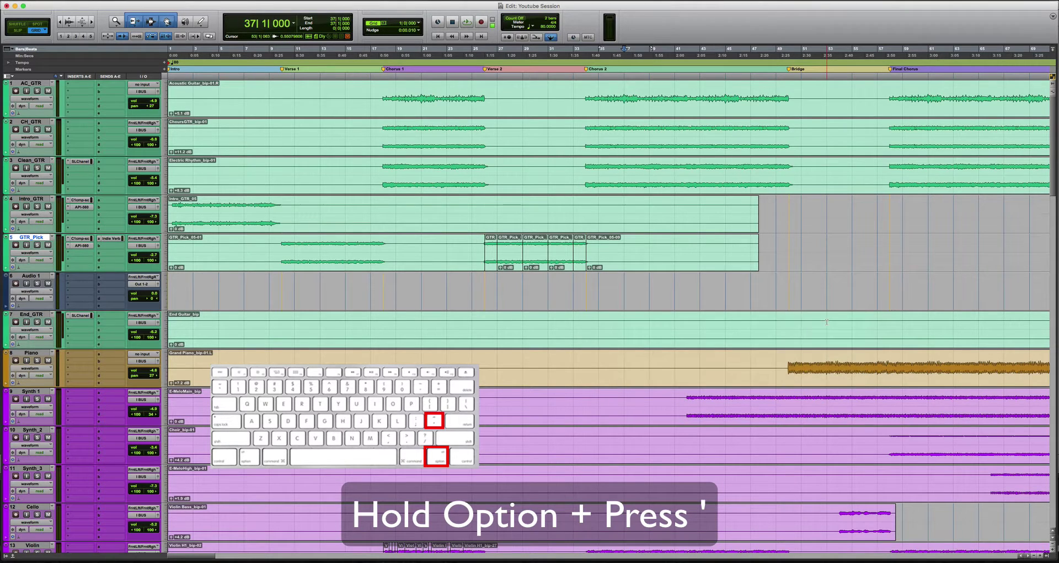
key(alt+apostrophe)
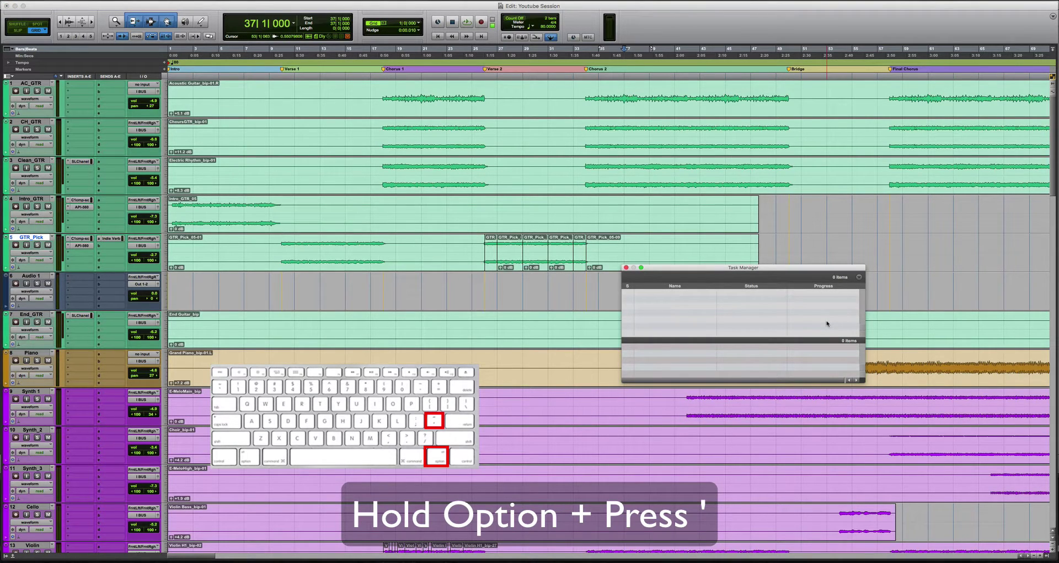
key(alt+apostrophe)
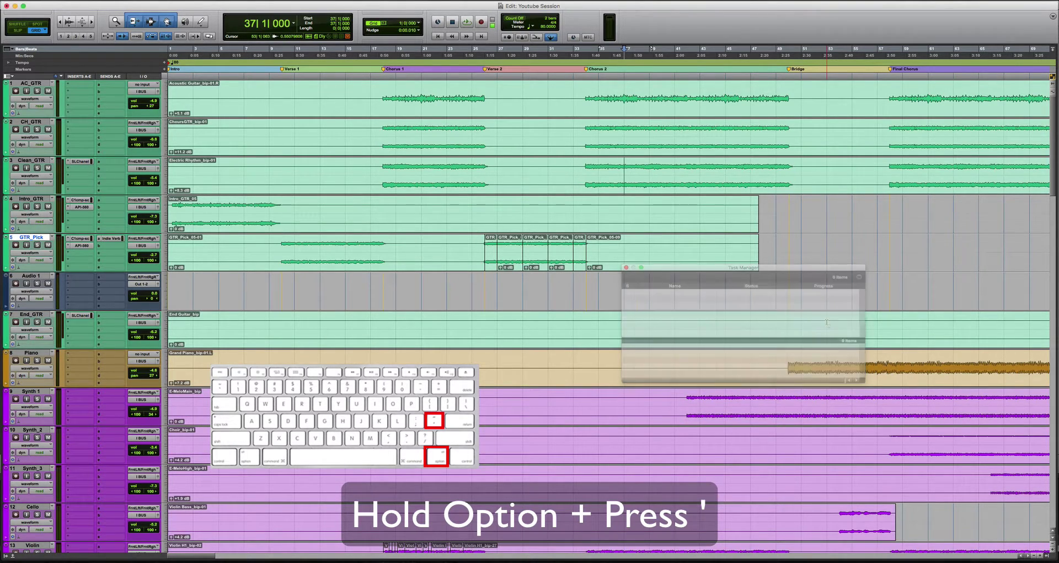
key(alt+apostrophe)
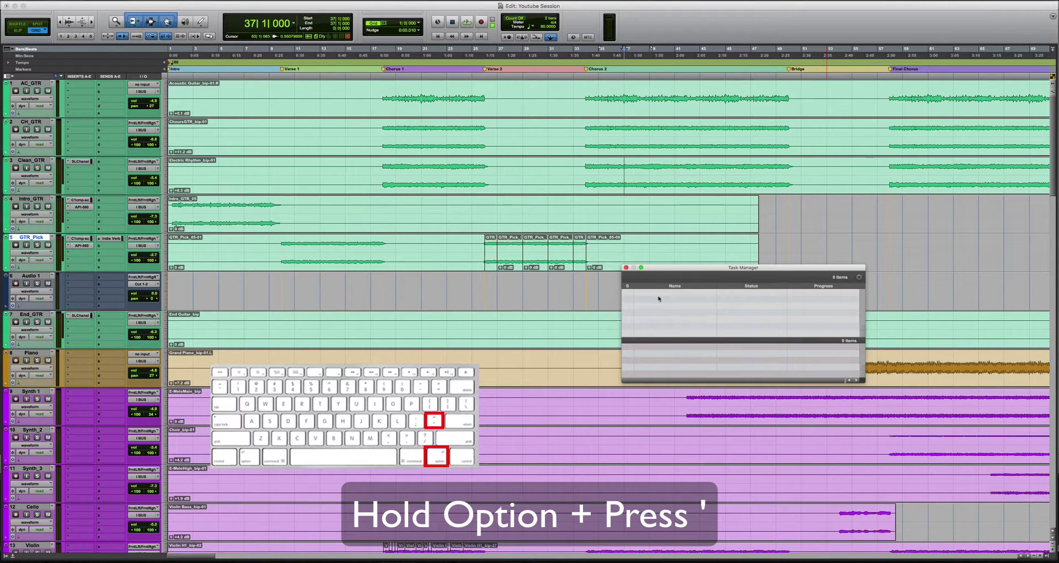
click(626, 268)
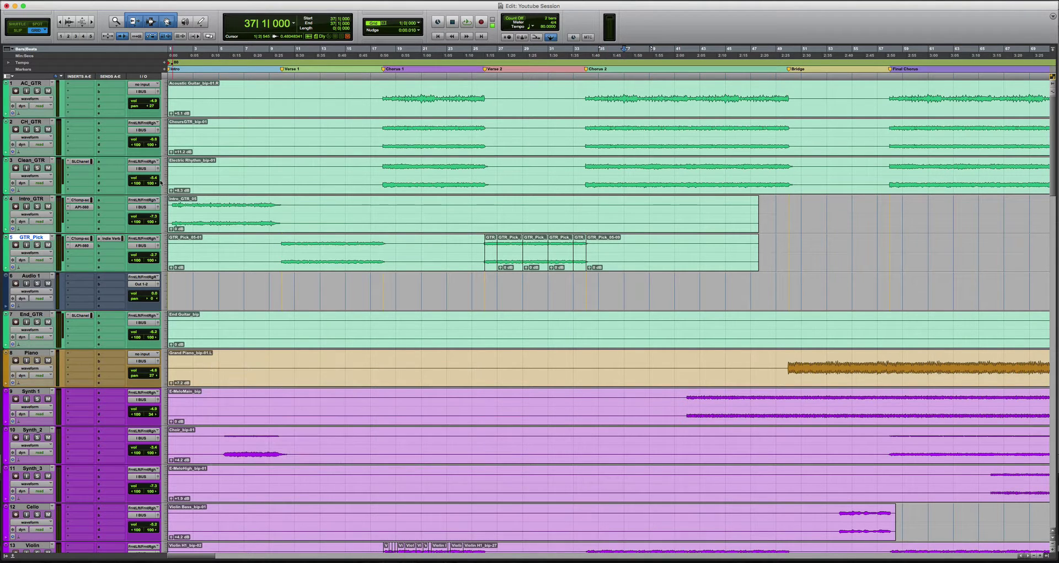
Enable Polyphonic Elastic Audio on the CH_GTR, Clean_GTR, Intro_GTR and GTR_Pick tracks at once
click(18, 152)
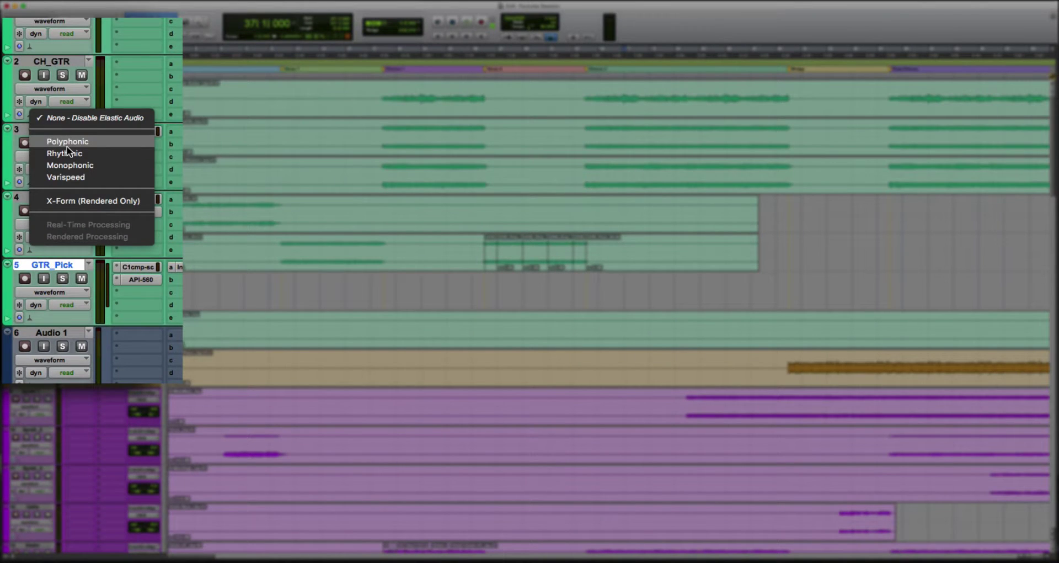
click(46, 62)
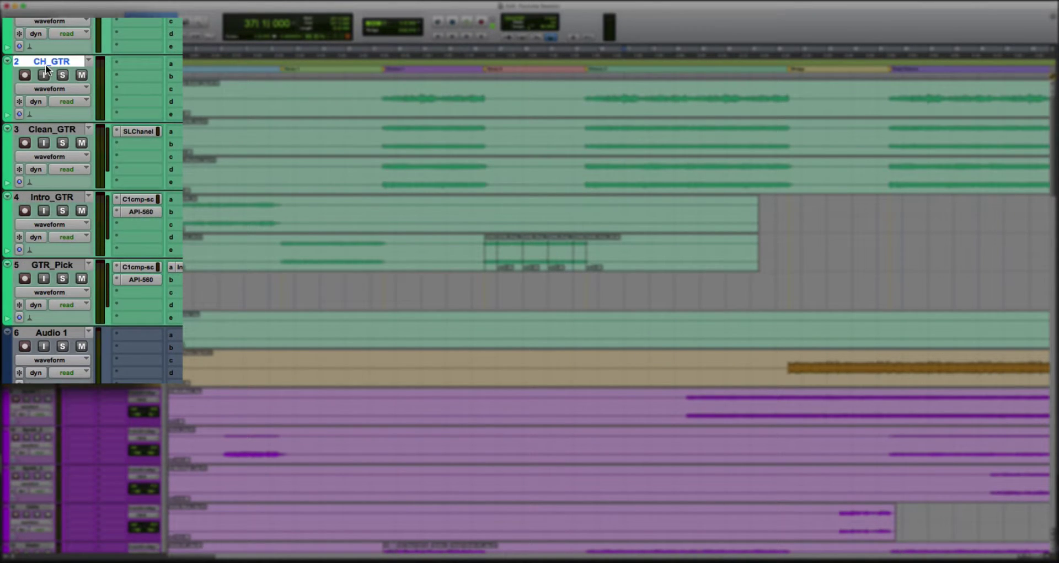
shift+click(51, 264)
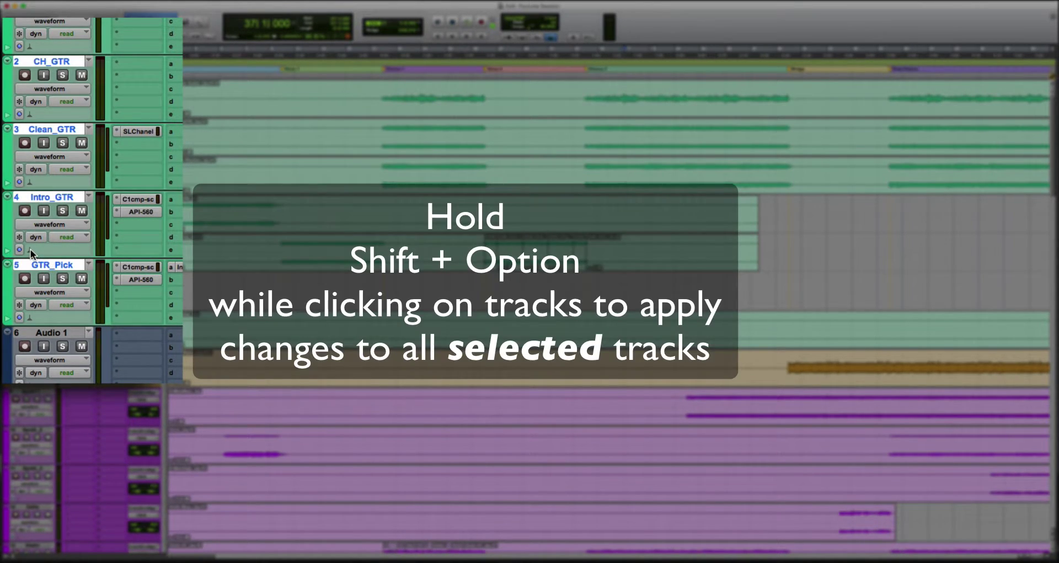
alt+shift+click(31, 249)
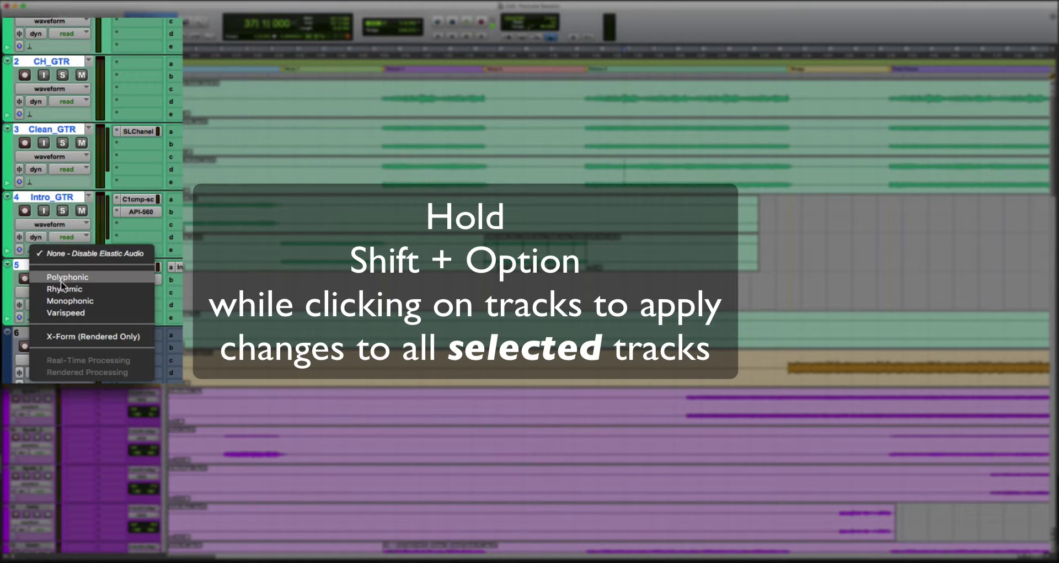
alt+shift+click(94, 276)
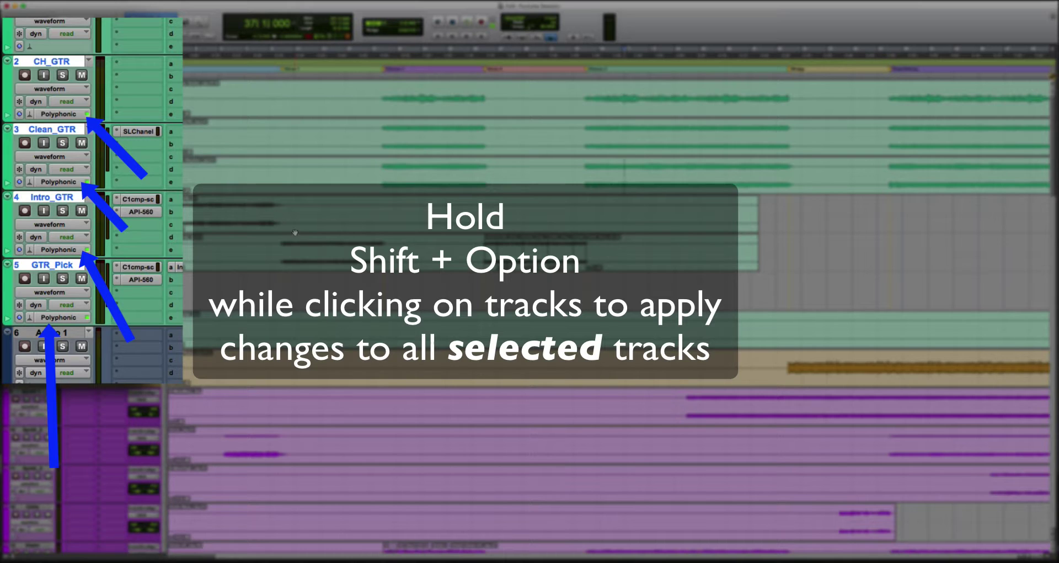
Bring up the Task Manager once more and dismiss it
key(alt+apostrophe)
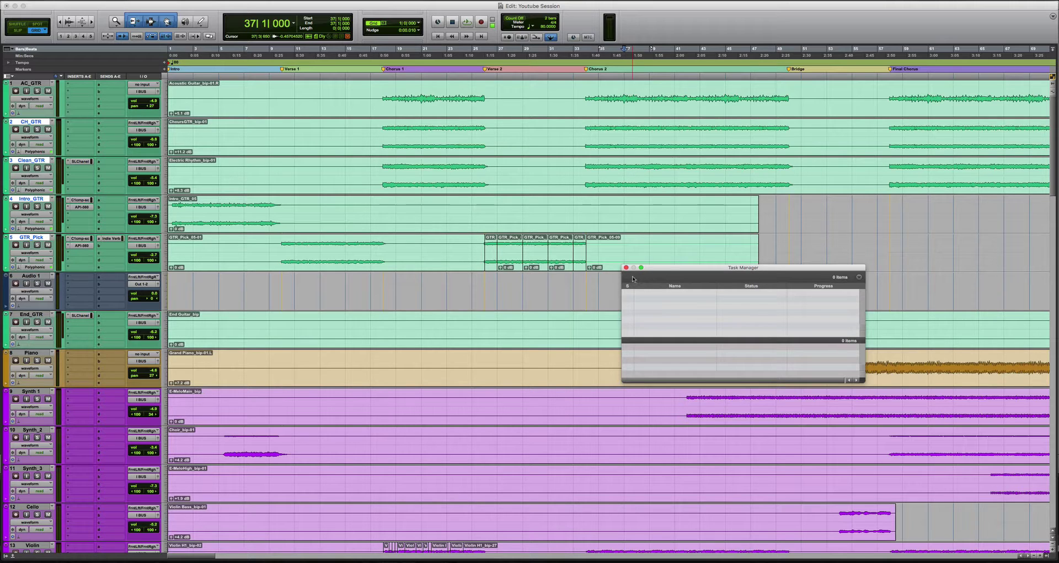
key(alt+apostrophe)
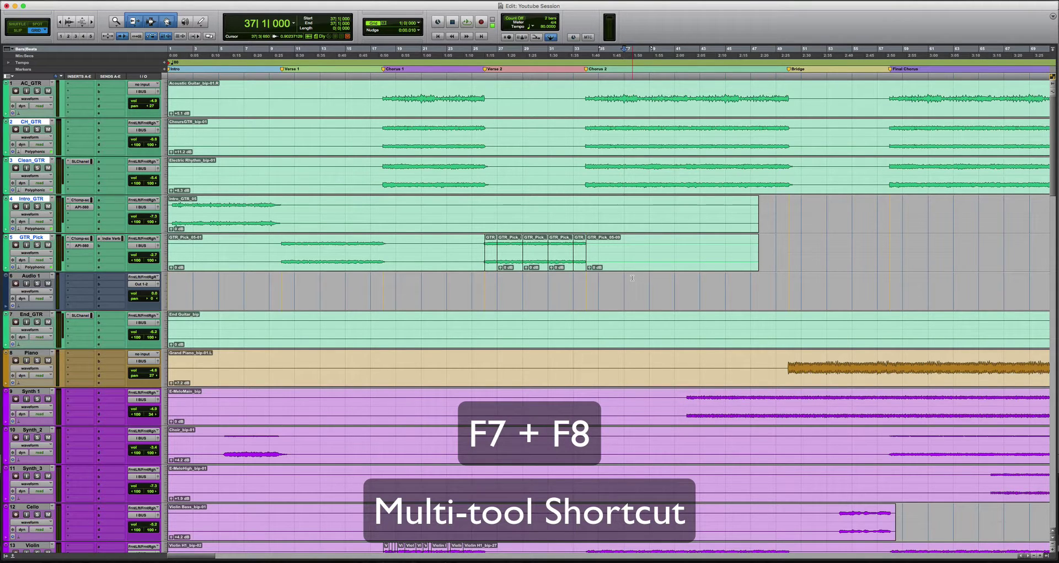
Activate the Trim, Selector and Grabber edit tools individually, one after another
key(F6)
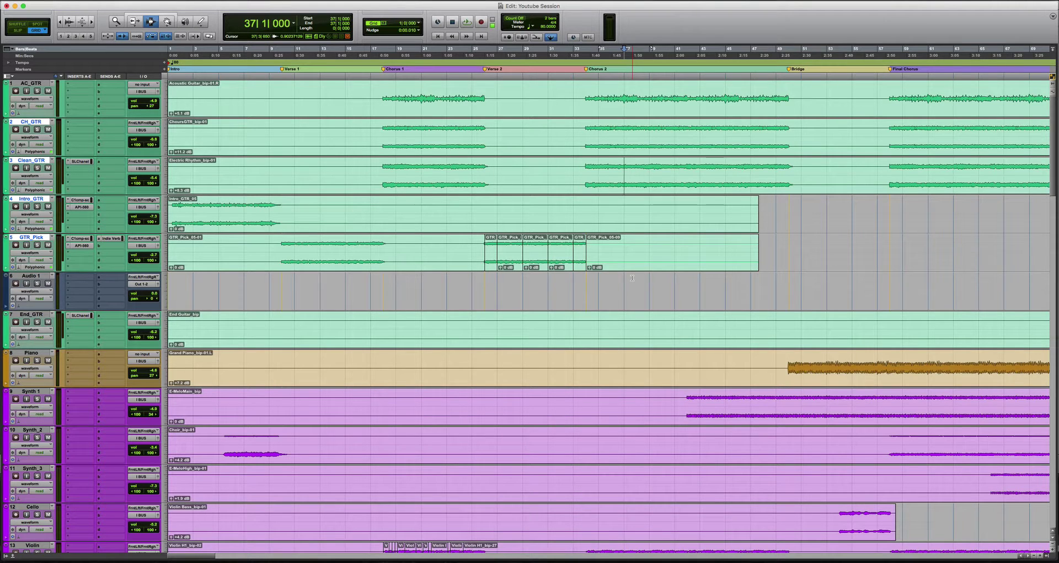
key(F6)
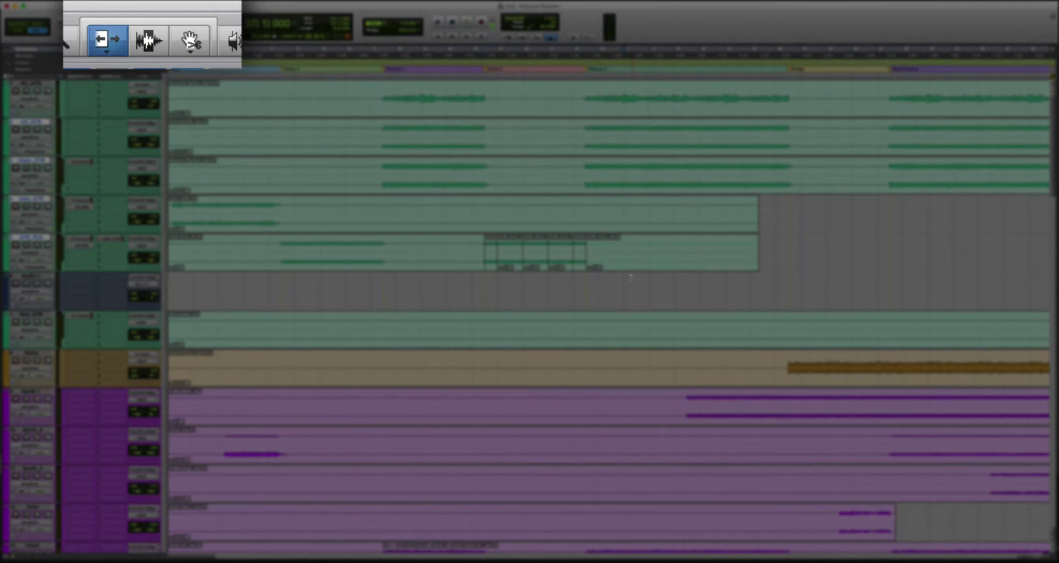
key(F7)
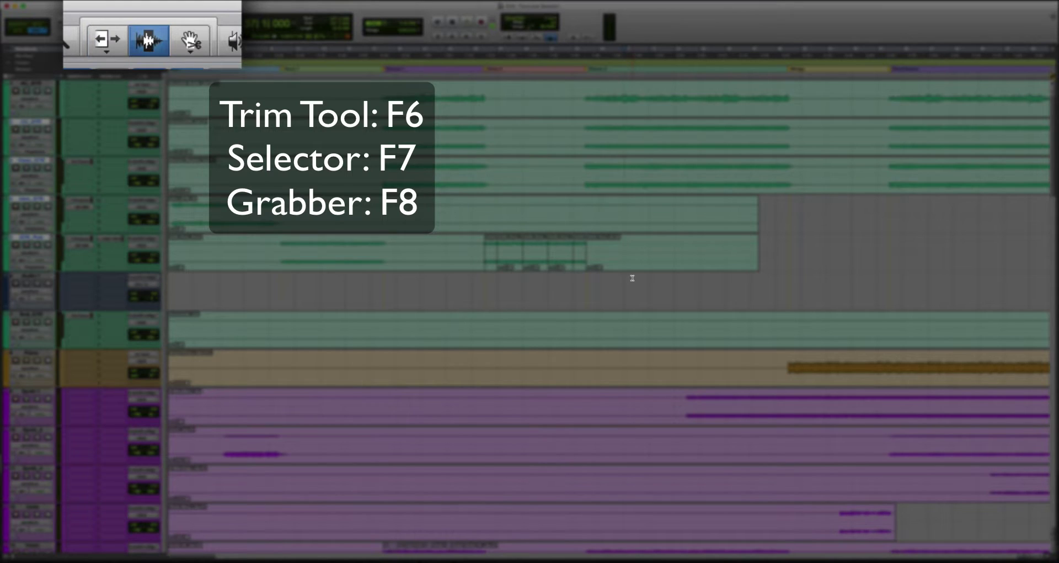
key(F8)
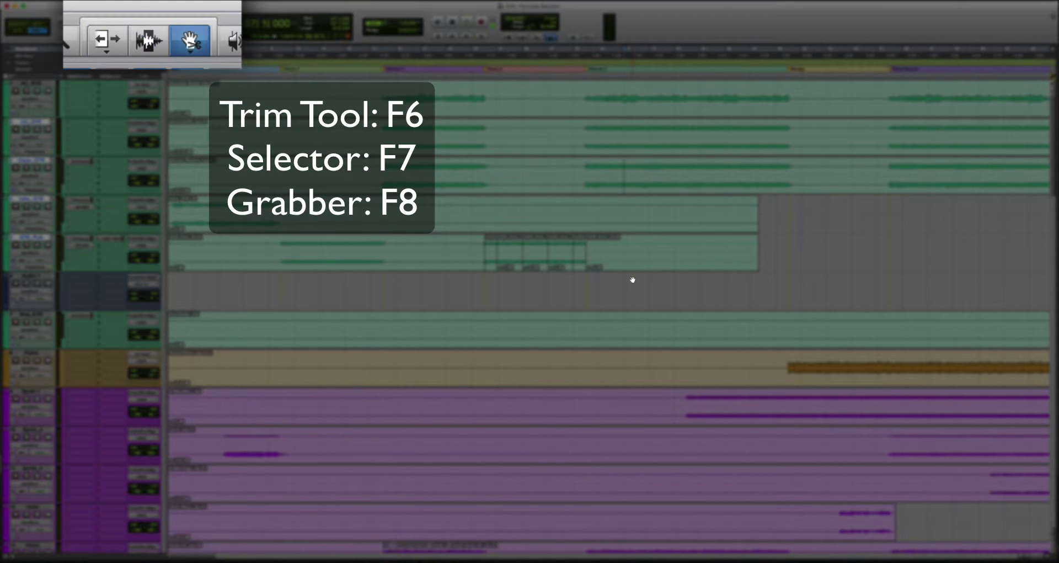
Alternate between the combined Multi-tool and single edit tools, finishing on the Multi-tool
key(F6+F7)
key(F6+F8)
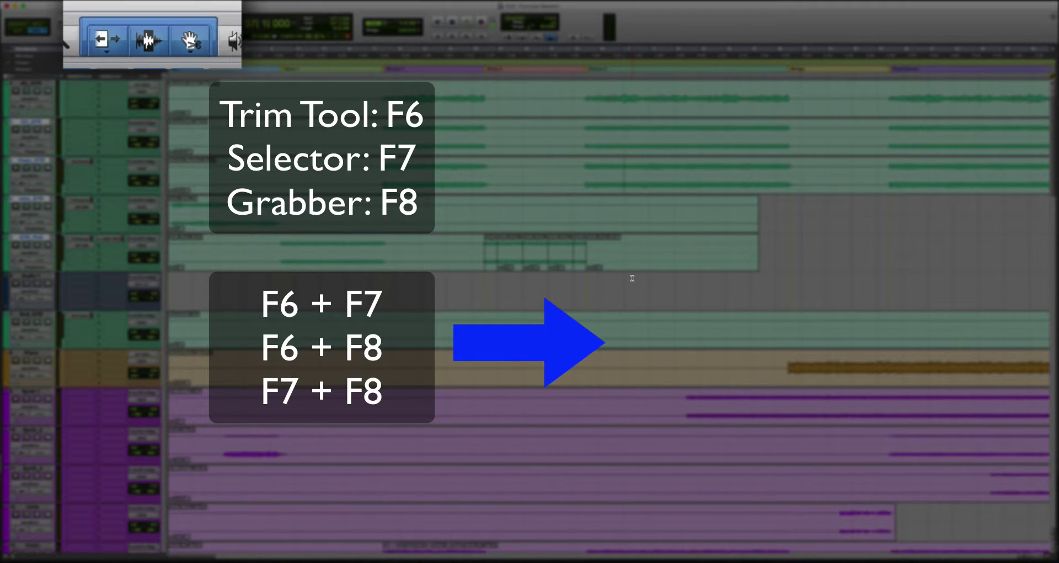
key(F7)
key(F6+F7)
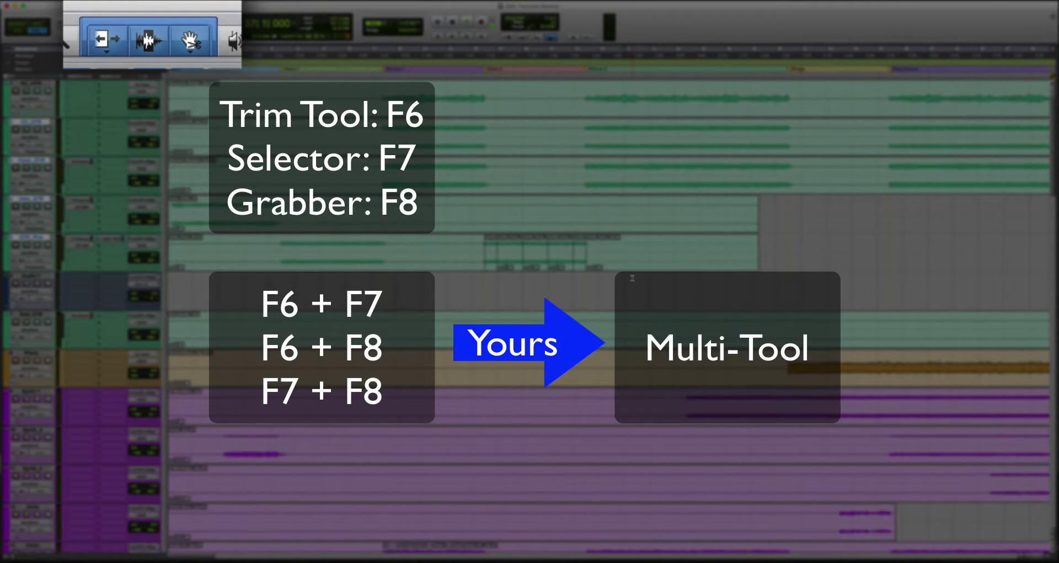
key(F8)
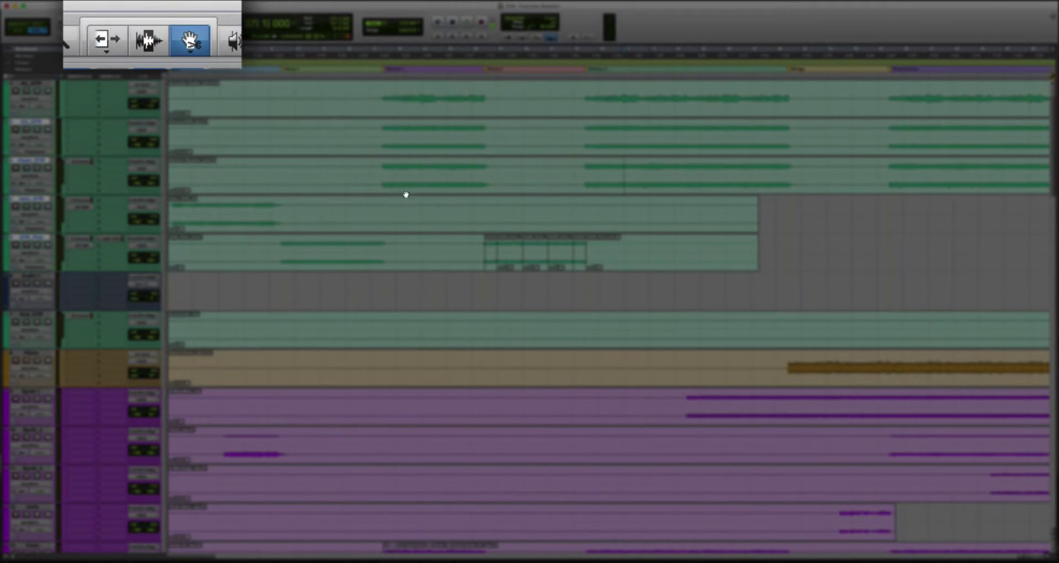
key(F6)
key(F6+F7)
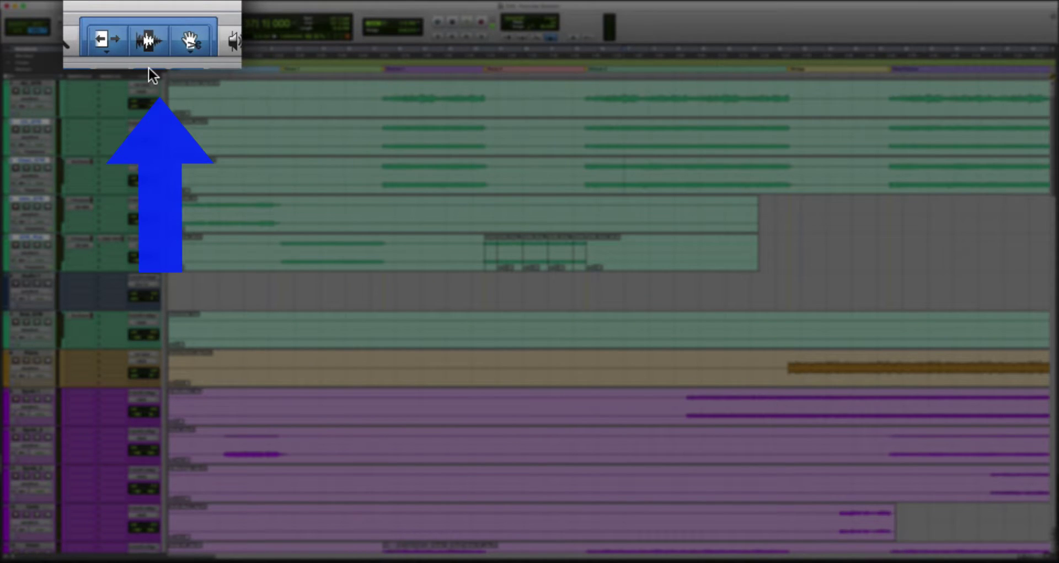
key(F6)
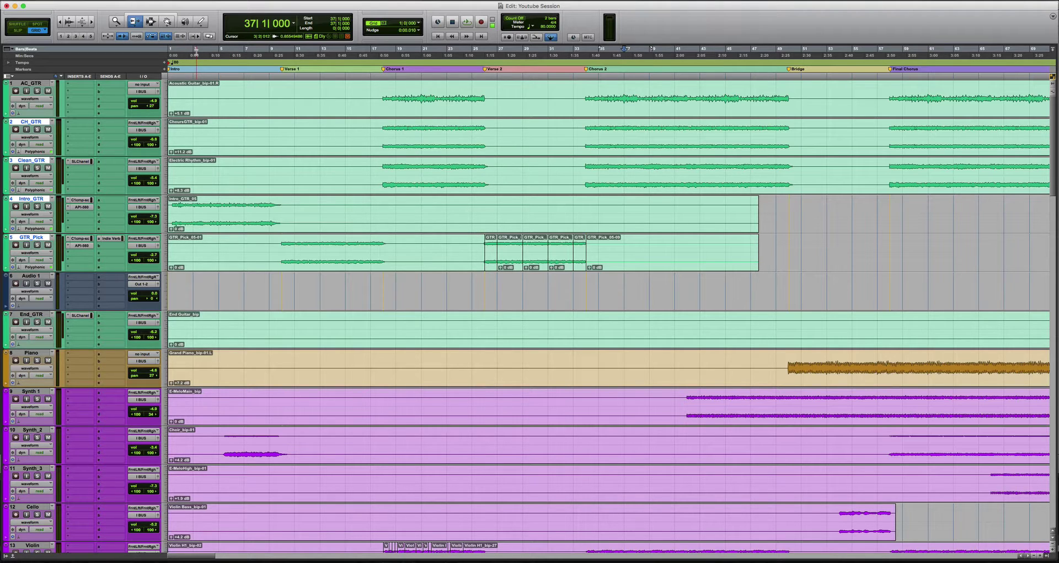
key(F7+F8)
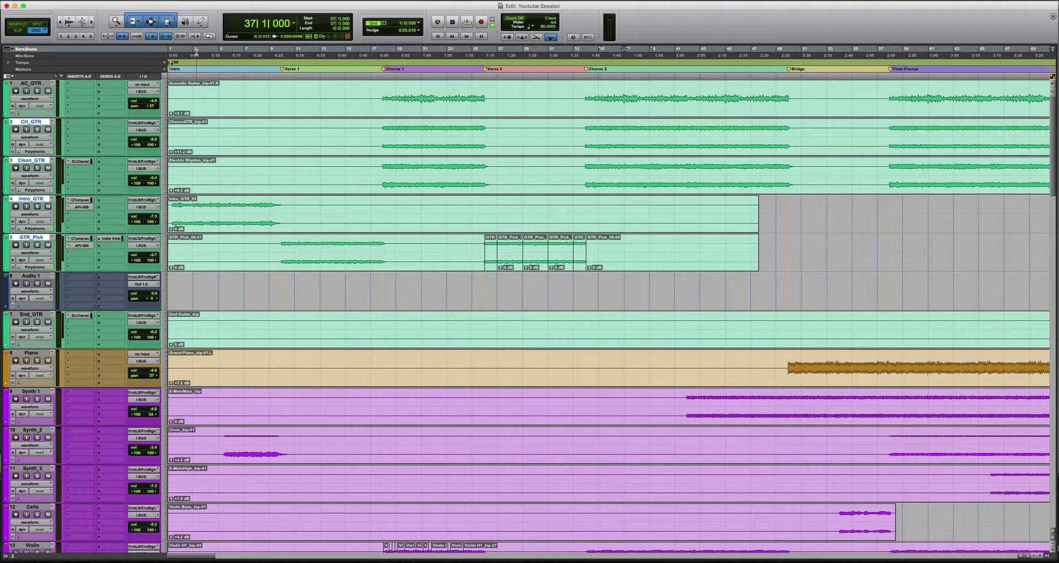
Cycle through the Selector, Grabber, Trim and Multi-tool modes, finishing on the Selector
key(F7)
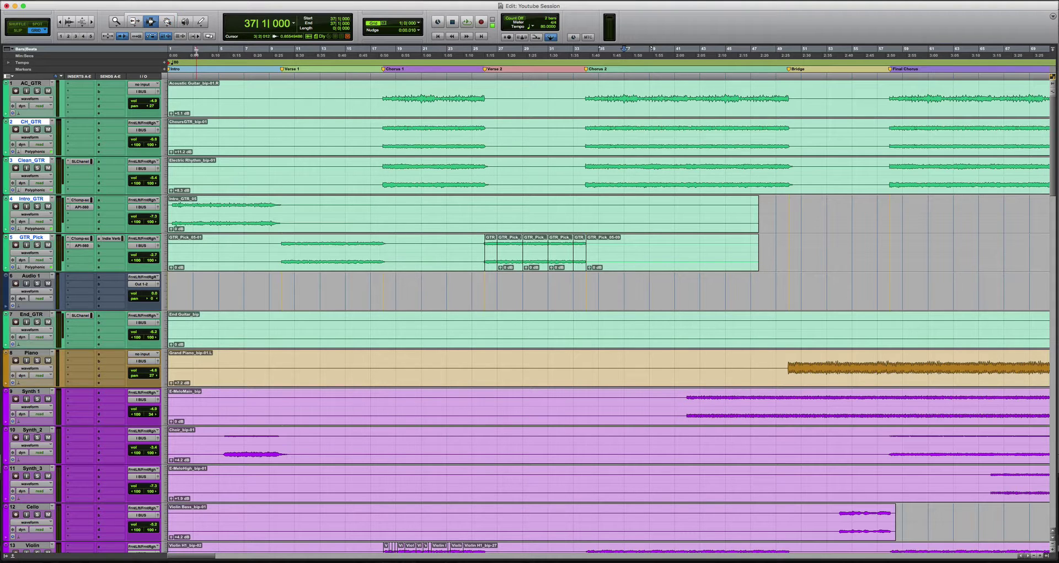
key(F8)
key(F6)
key(F7+F8)
key(F7)
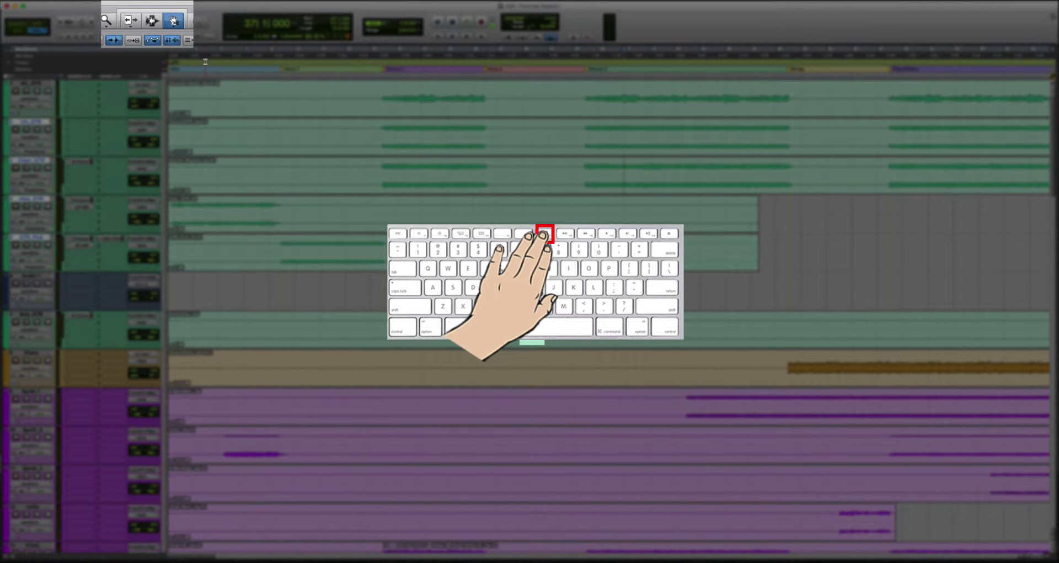
key(F7)
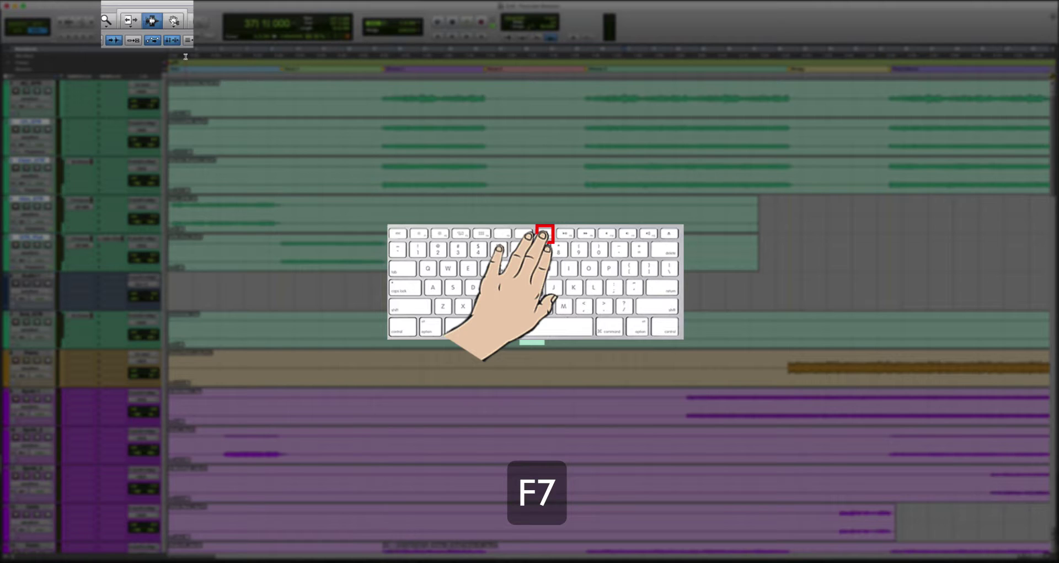
key(F8)
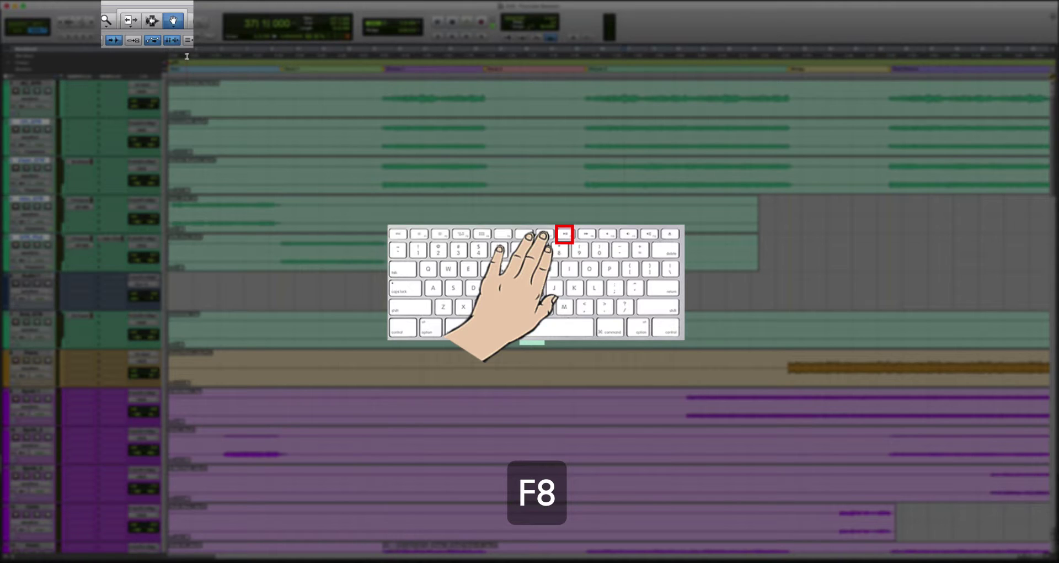
key(F7+F8)
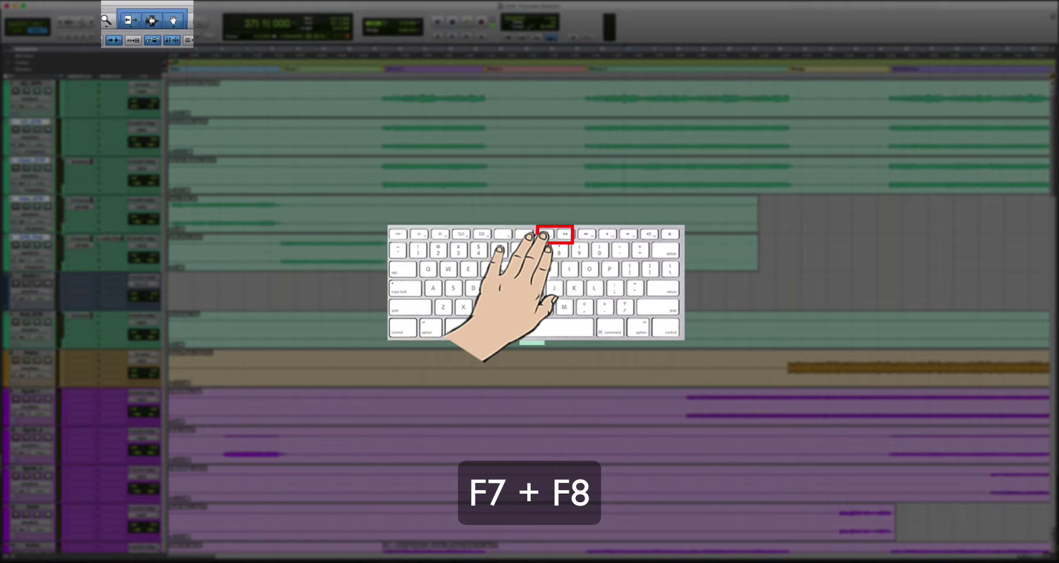
key(F7)
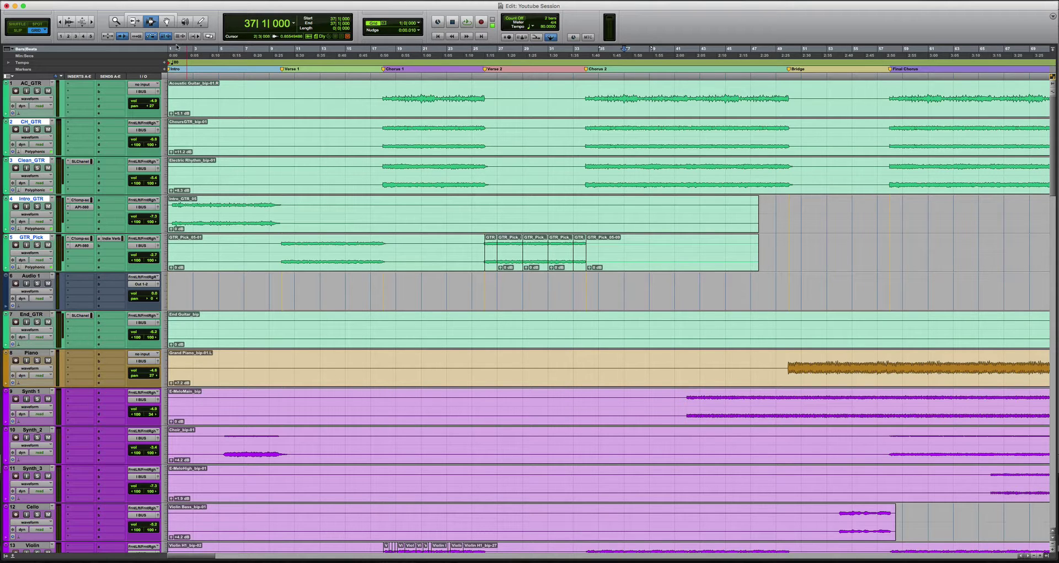
Try moving the GTR_Pick_05-05 clip in Verse 2 using the Multi-tool's Grabber function, and undo the move
key(super+bracketright)
key(super+bracketright)
key(super+bracketright)
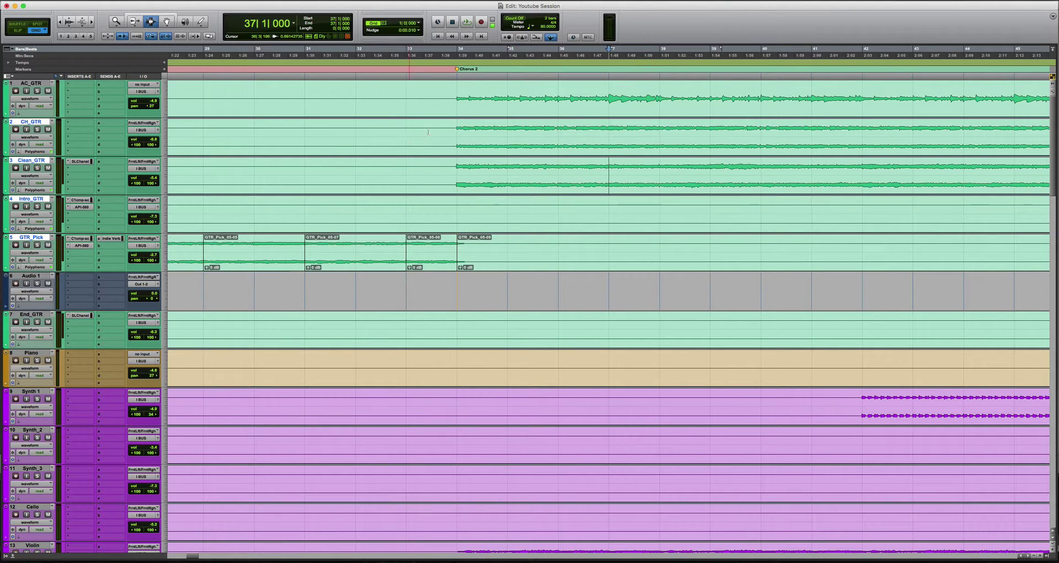
scroll(452, 299, left, 2)
scroll(451, 299, left, 5)
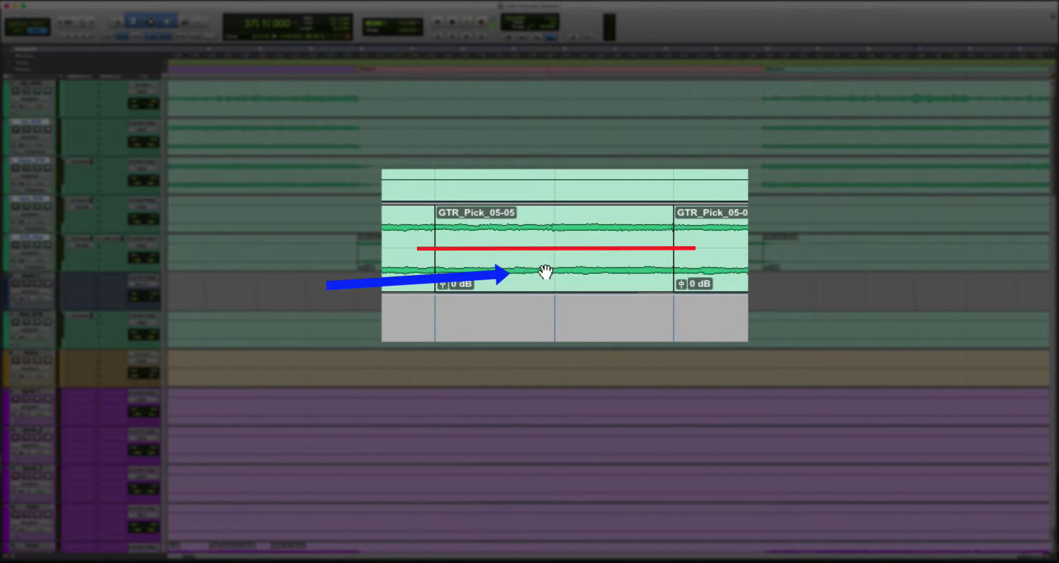
click(542, 272)
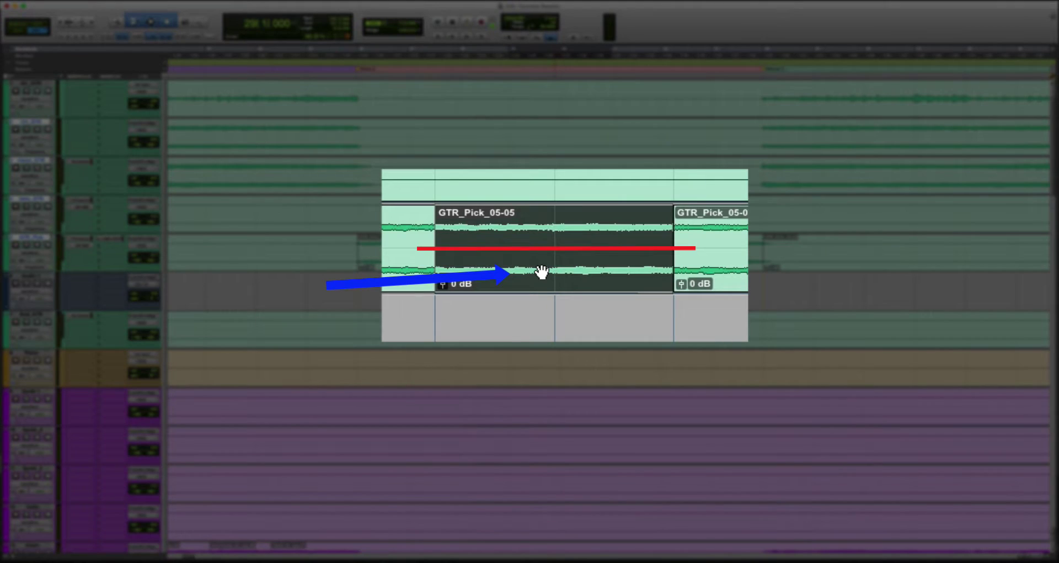
drag(541, 272, 667, 191)
key(super+z)
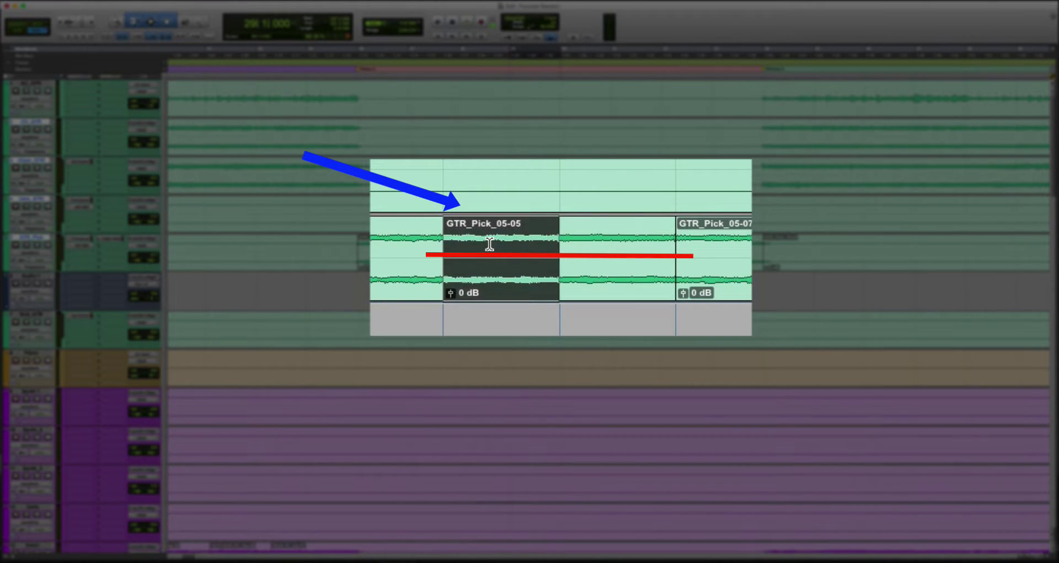
Split the GTR_Pick_05-05 clip at bar 30 with the Multi-tool's Selector function, and undo the split
drag(568, 234, 628, 230)
click(570, 232)
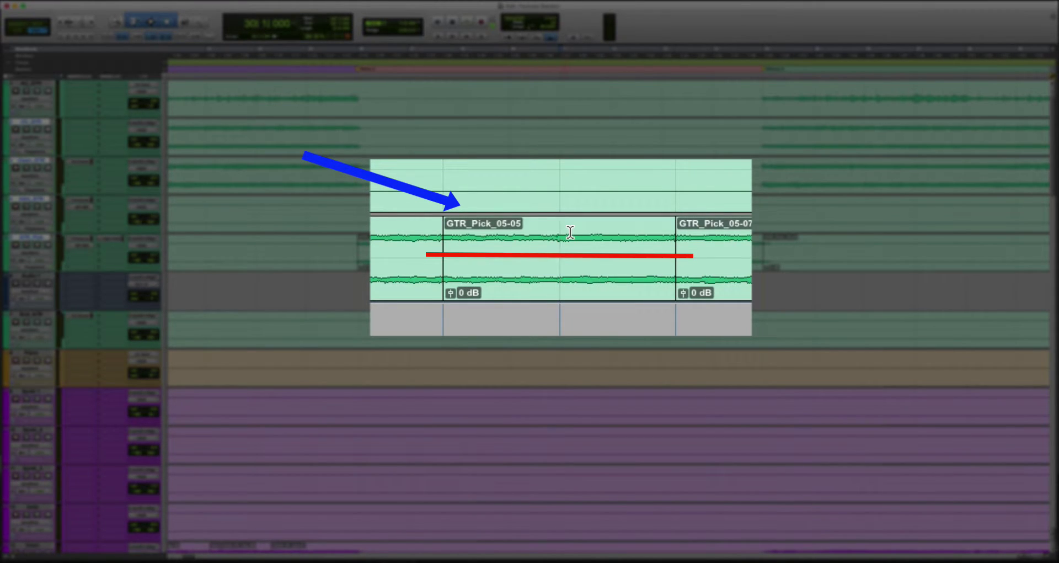
key(b)
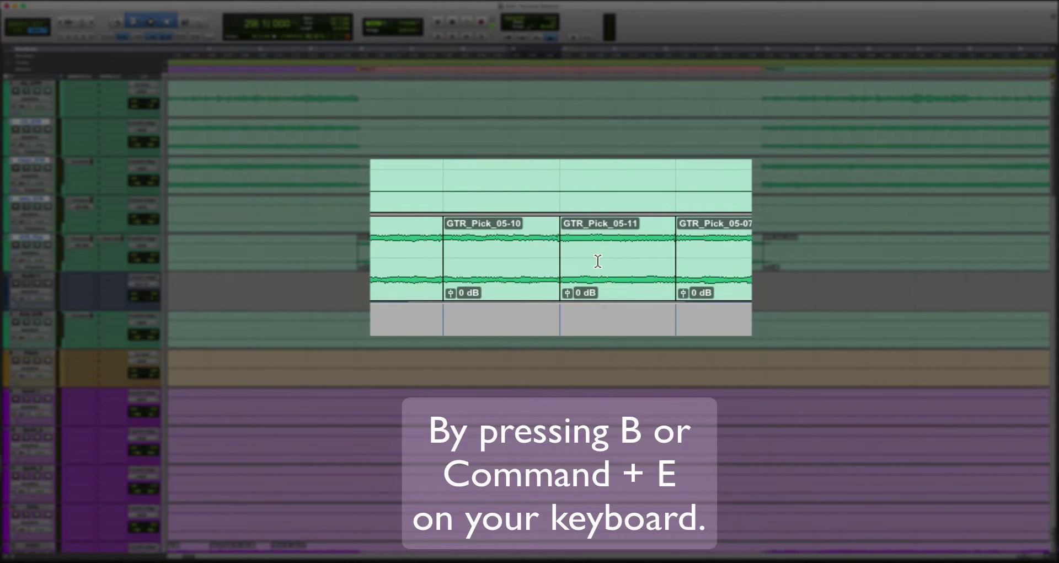
key(super+z)
click(508, 247)
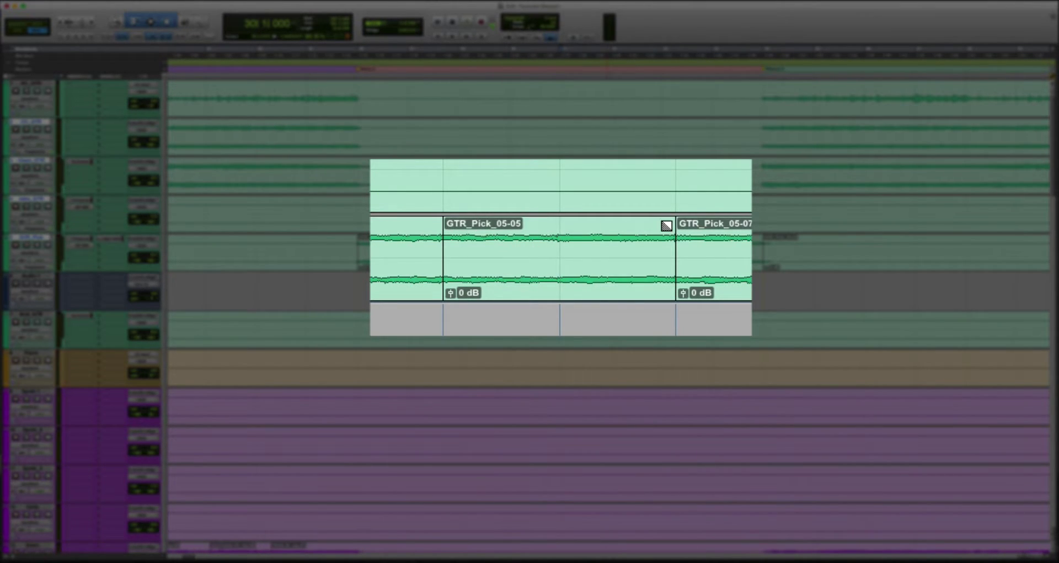
Try Multi-tool fades on the GTR_Pick track: a crossfade between GTR_Pick_05-05 and GTR_Pick_05-07, and a fade-in from bar 27 to 28
mouse_move(671, 220)
mouse_down()
mouse_move(611, 225)
mouse_move(667, 219)
mouse_up()
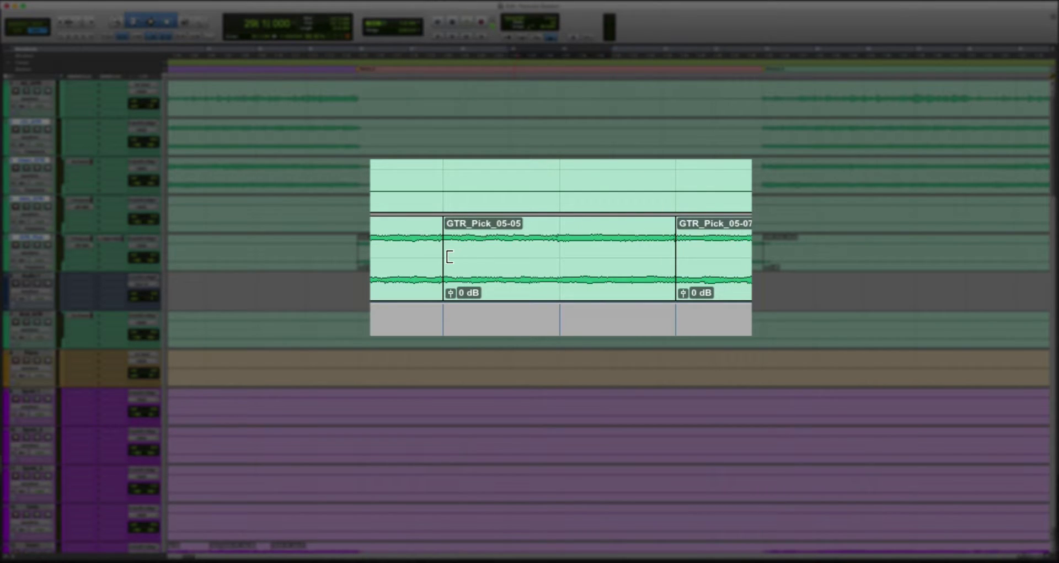
double_click(473, 257)
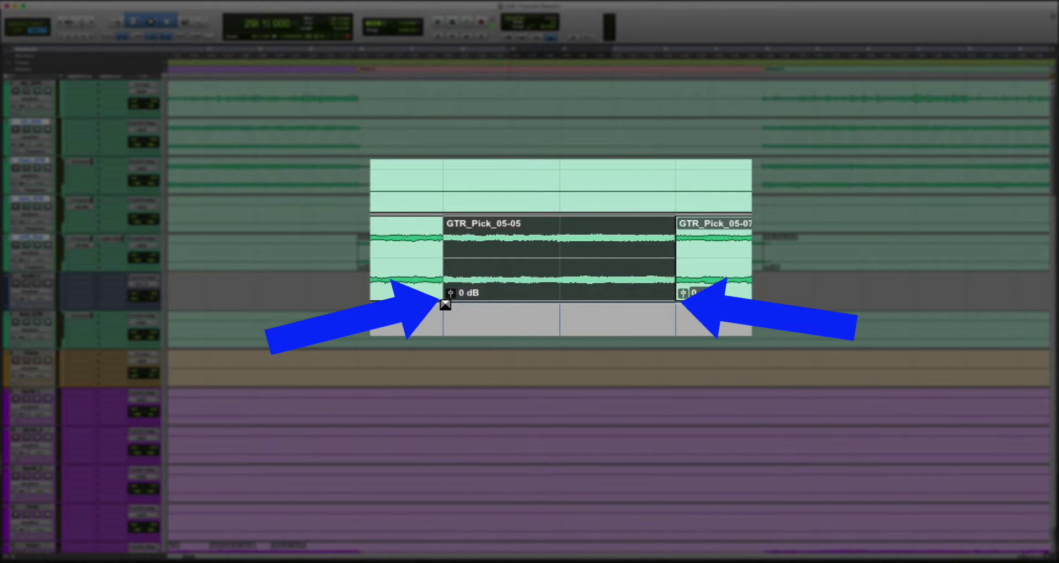
click(676, 297)
drag(614, 300, 584, 303)
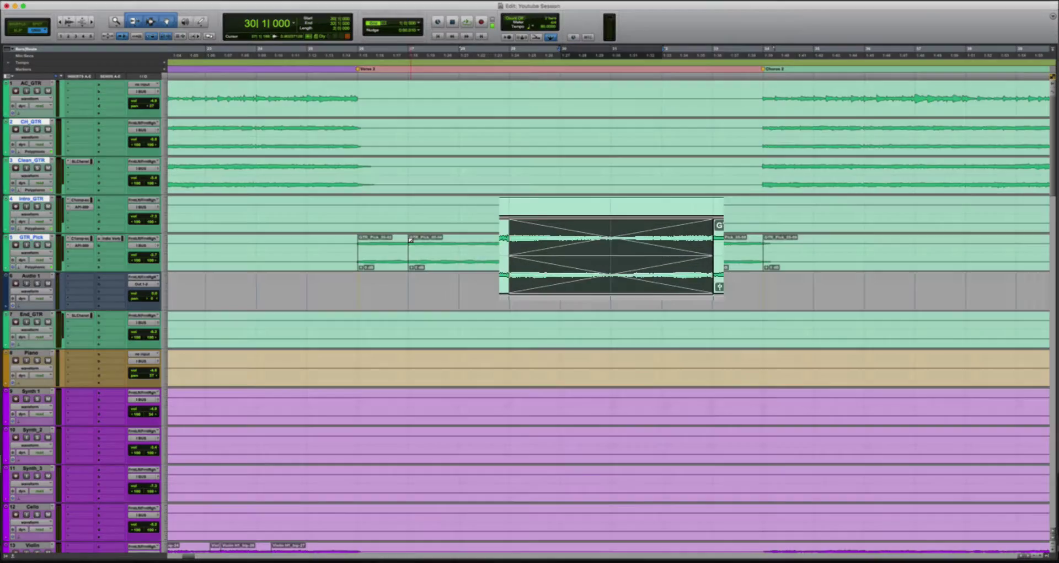
click(460, 258)
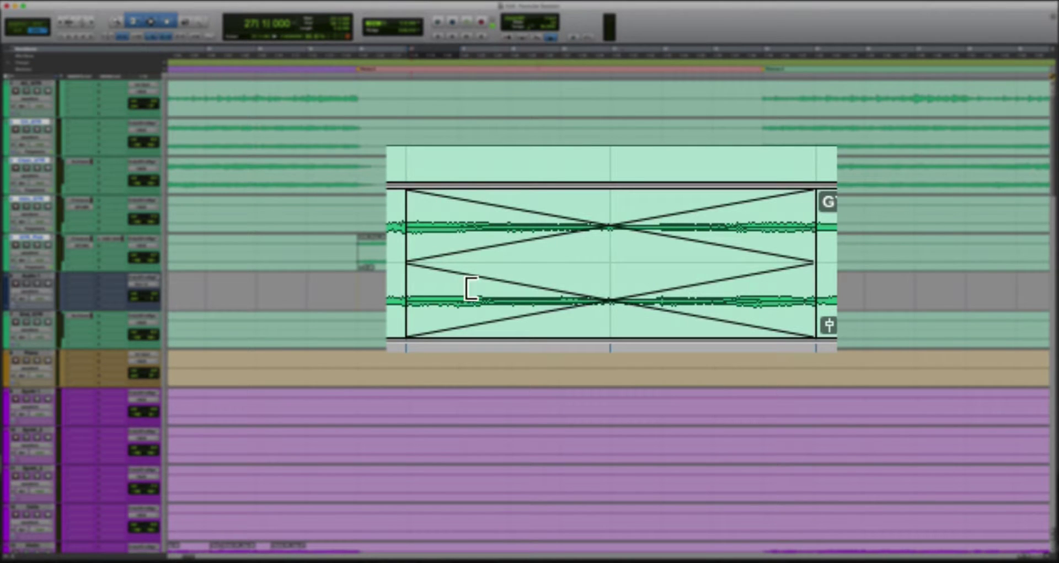
drag(631, 264, 539, 264)
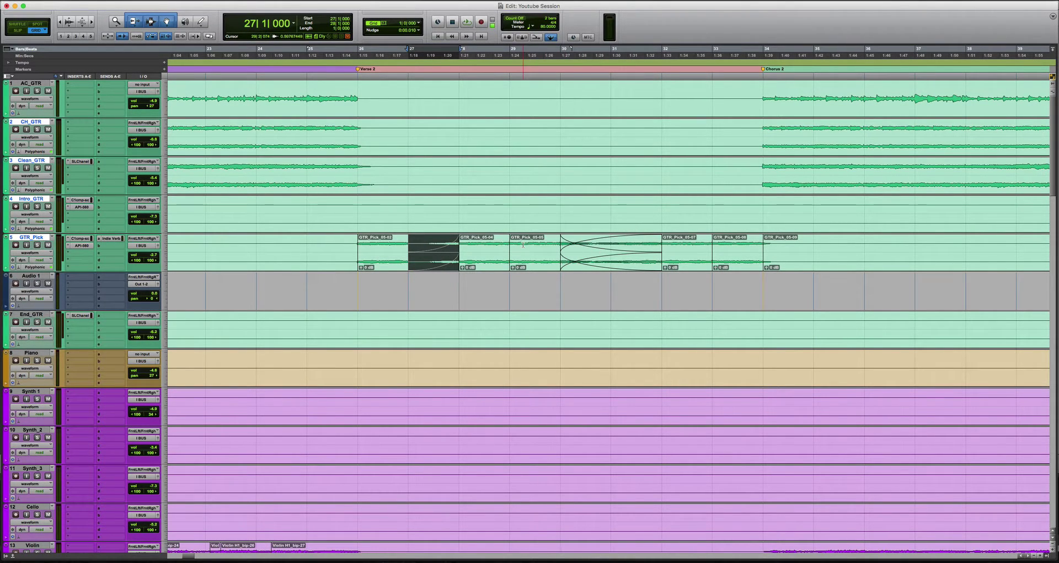
Try a fade-out starting at bar 28 of the GTR_Pick track, and remove the clip at the start of Verse 2
click(503, 250)
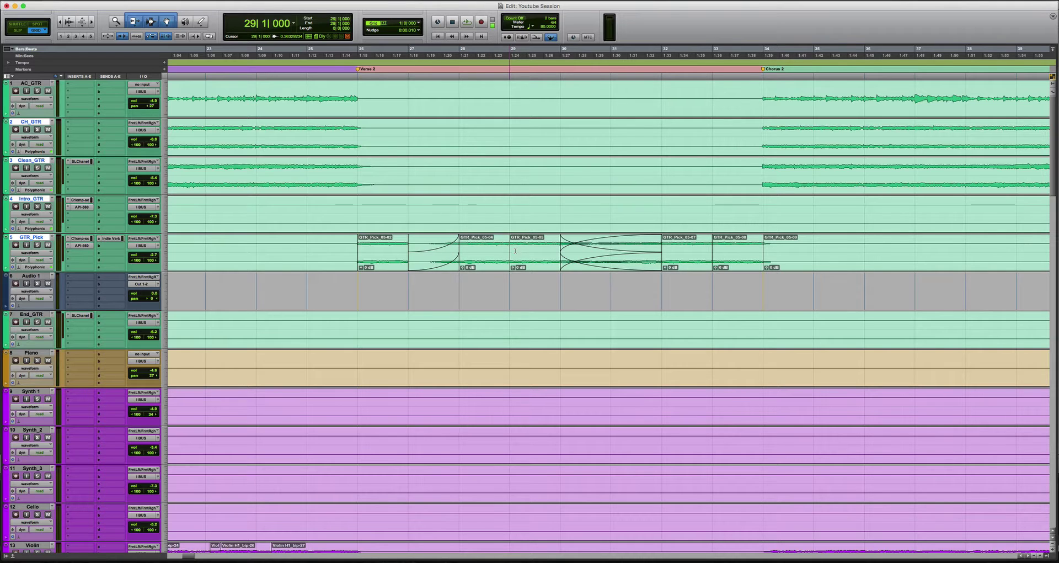
mouse_move(491, 251)
mouse_down()
mouse_move(537, 243)
mouse_move(461, 238)
mouse_up()
key(alt+shift+3)
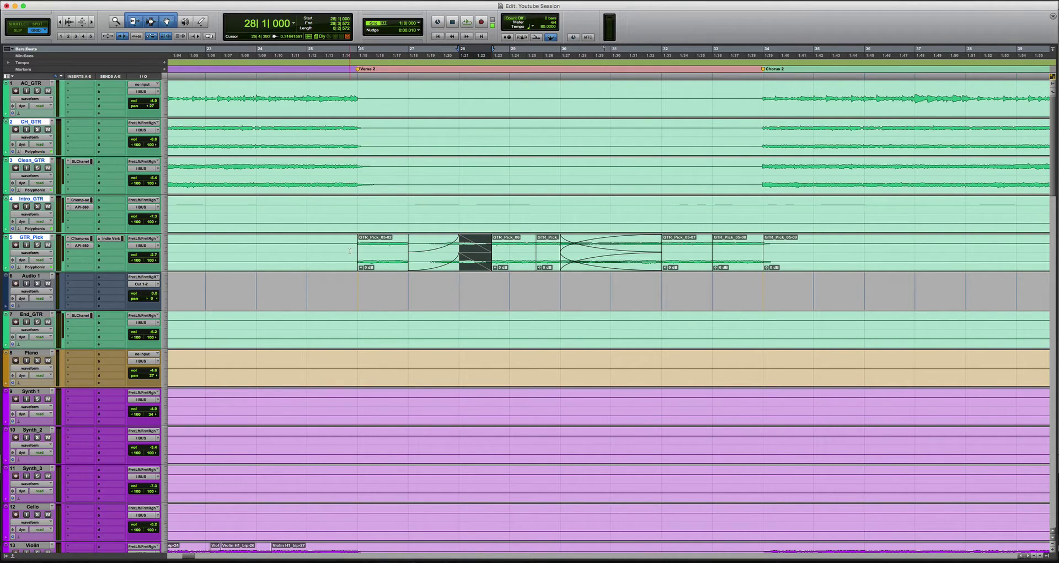
click(361, 252)
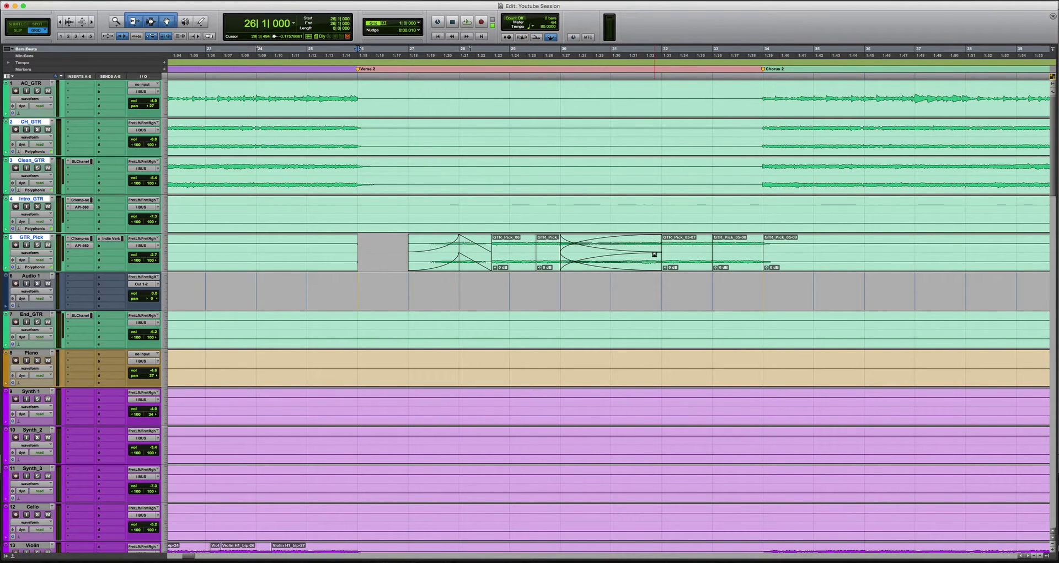
drag(688, 265, 665, 215)
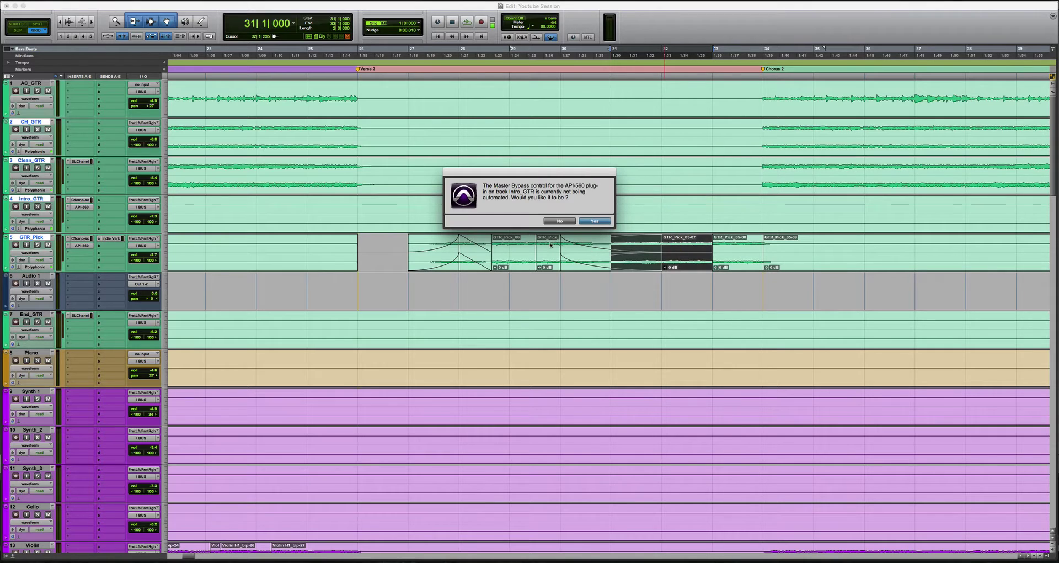
Decline automating the API-560 plug-in's Master Bypass, and undo the trial fades and clip edits on the GTR_Pick track
click(558, 221)
key(super+z)
key(super+z)
key(super+z)
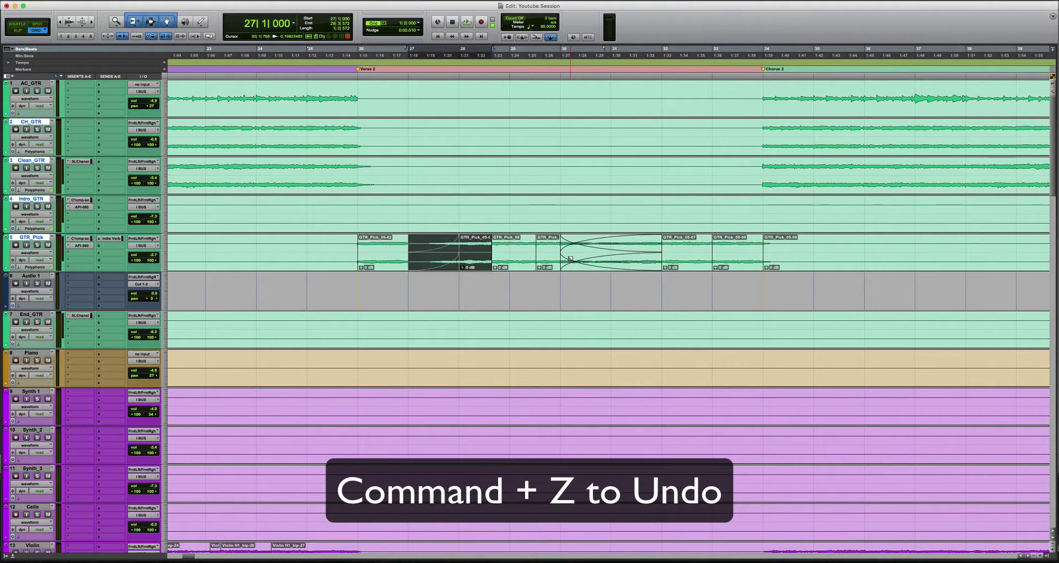
key(super+z)
key(super+z)
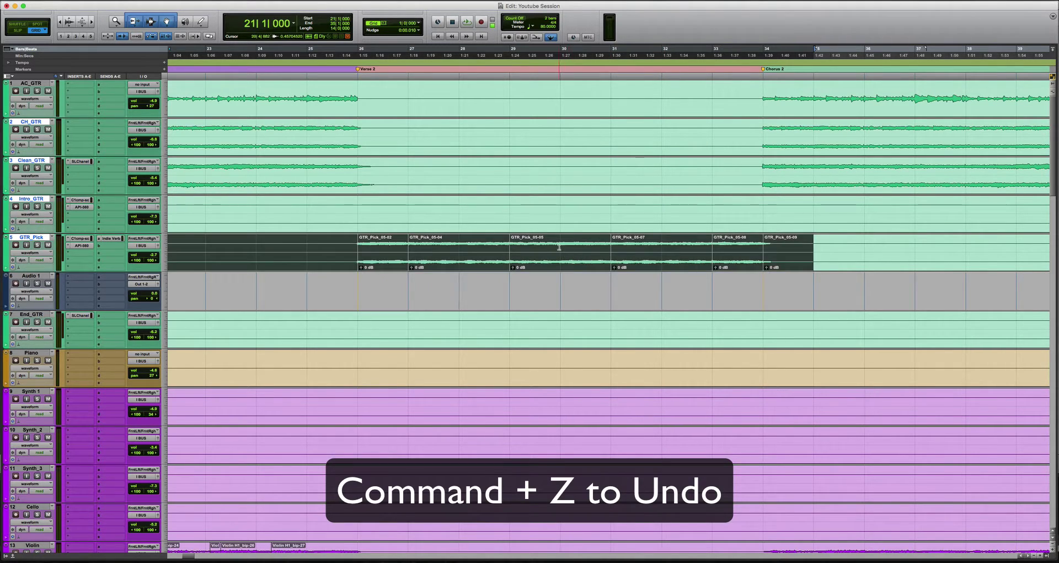
click(560, 247)
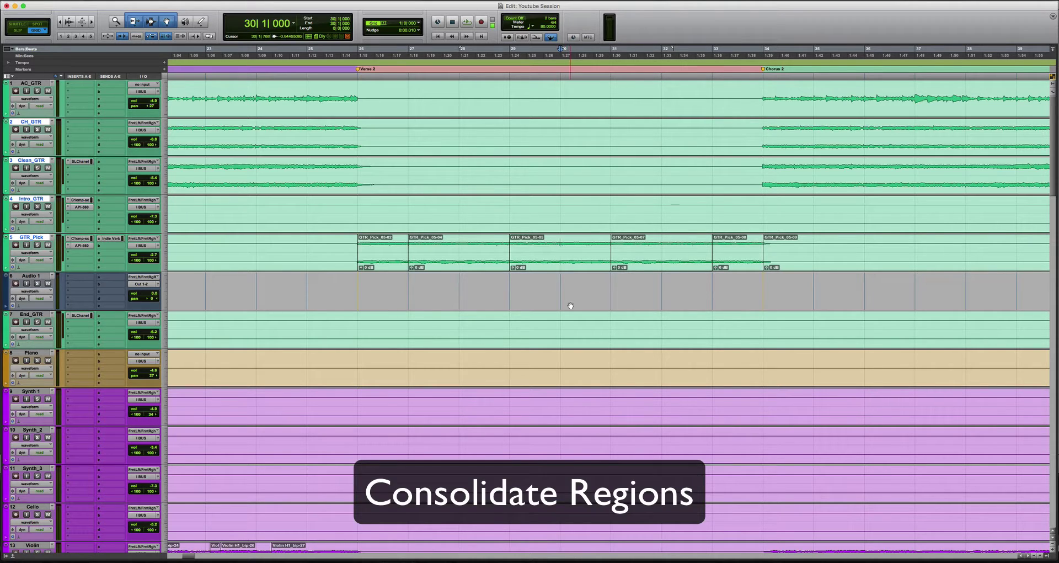
Consolidate all the GTR_Pick clips into a single clip, and undo the consolidation
key(r)
key(r)
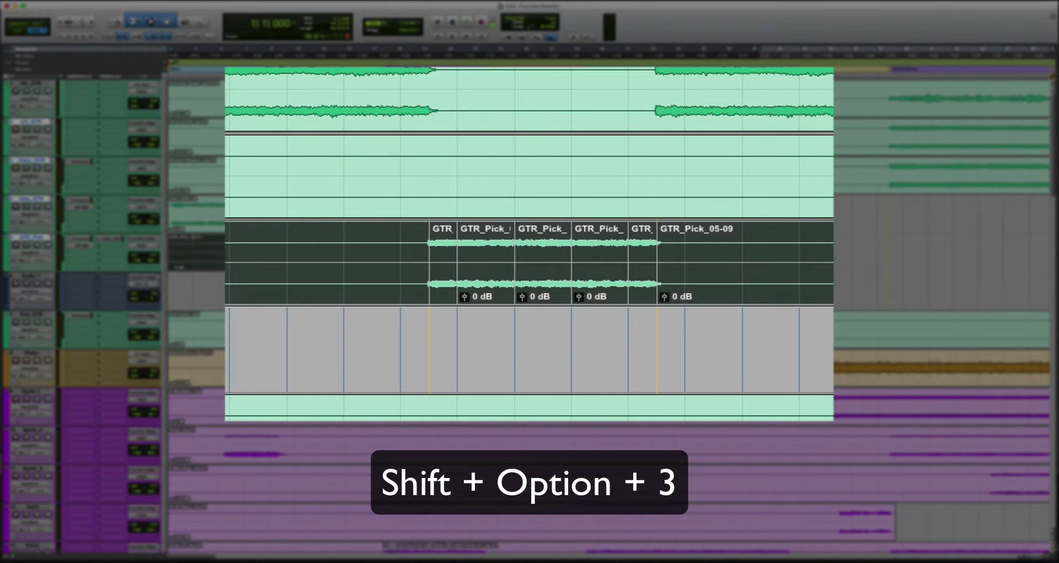
key(shift+alt+3)
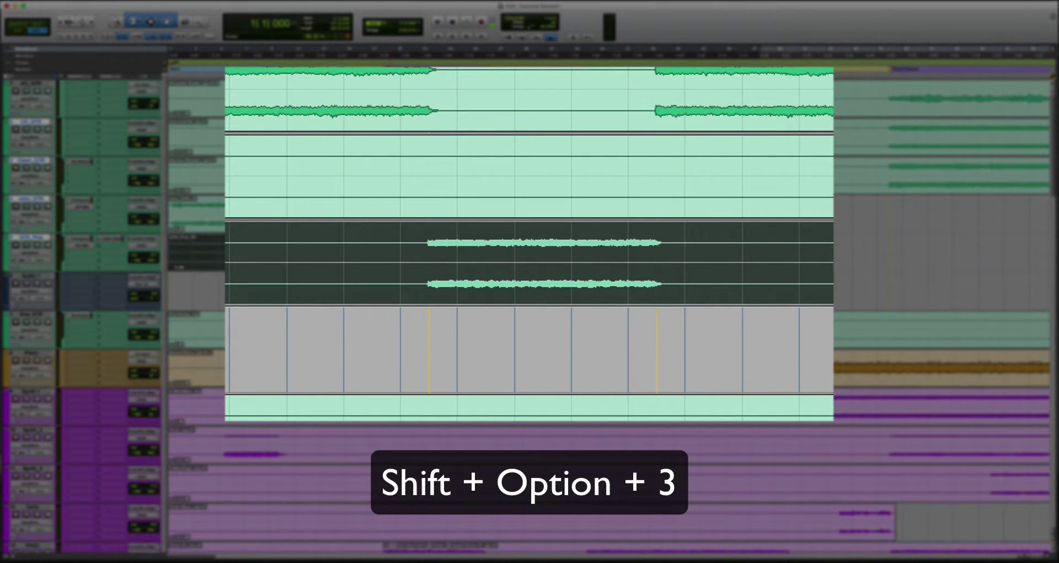
key(super+z)
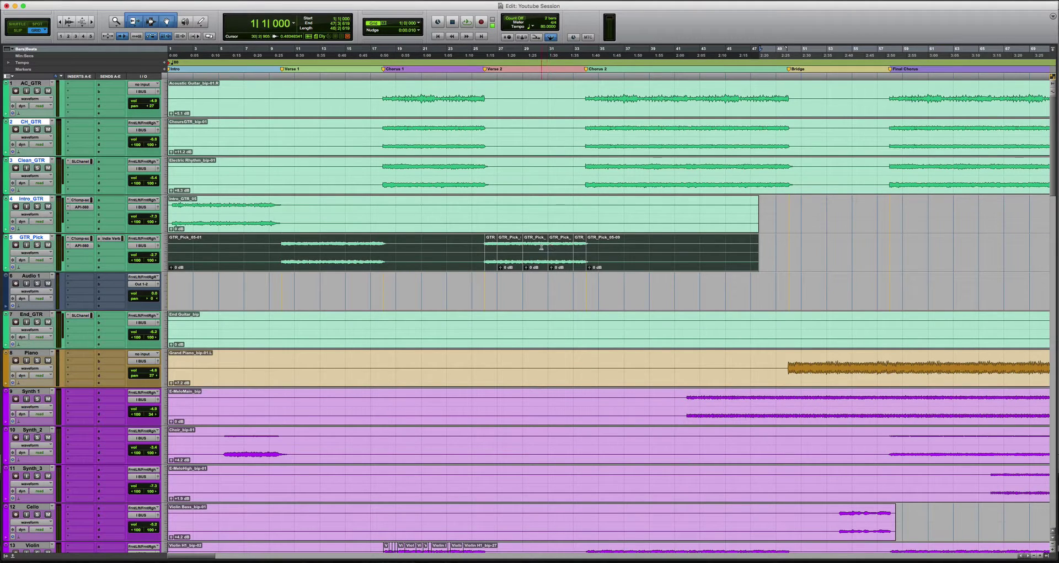
click(542, 248)
Set clip gain to +4.2 dB on GTR_Pick_05-04, -4.6 dB on GTR_Pick_05-05, -4.3 dB on GTR_Pick_05-07 and +10.3 dB on GTR_Pick_05-08
click(531, 264)
key(t)
key(t)
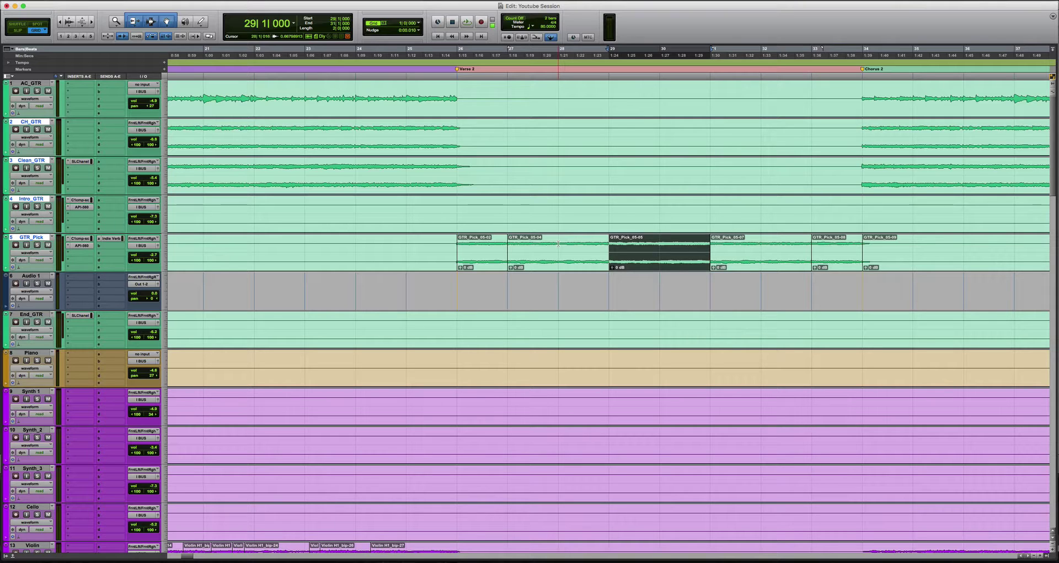
click(558, 243)
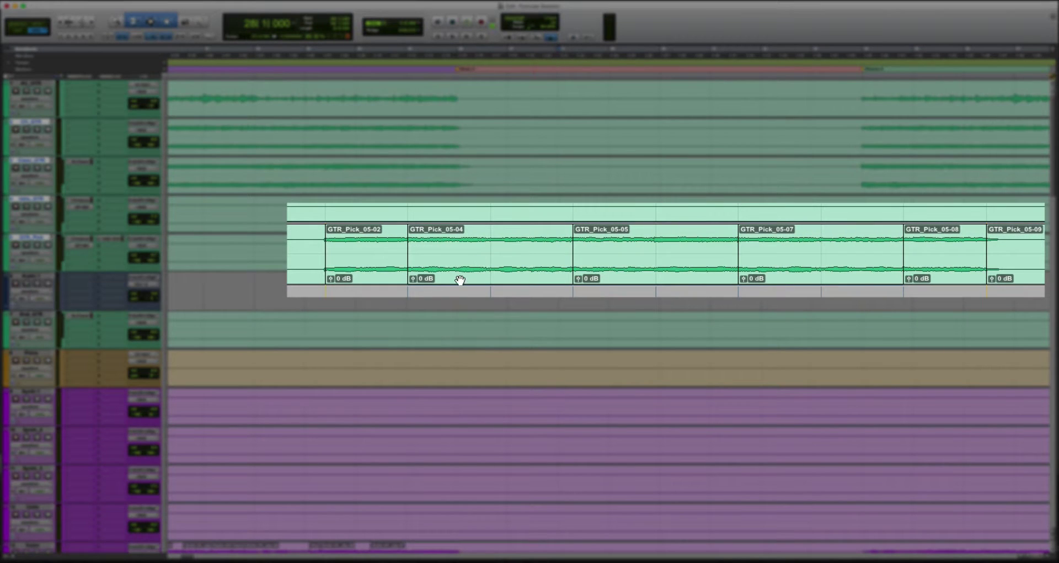
click(413, 280)
drag(413, 283, 412, 236)
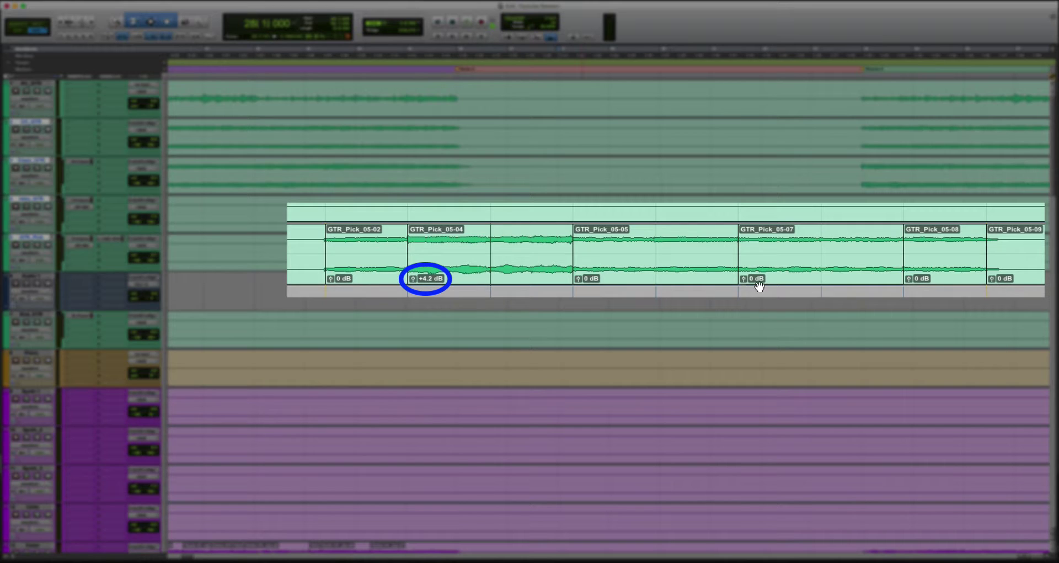
drag(743, 278, 743, 288)
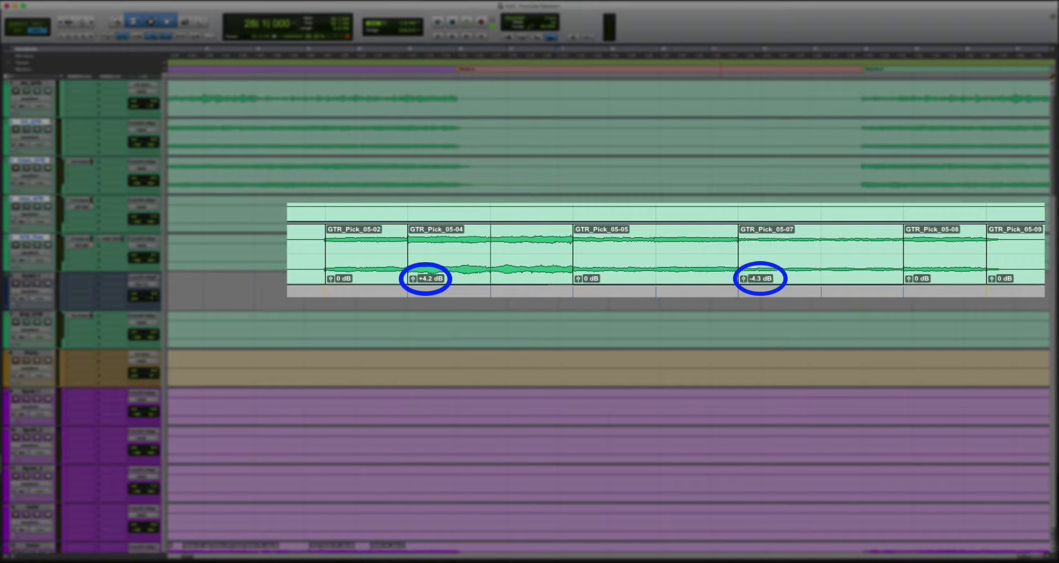
drag(909, 278, 911, 276)
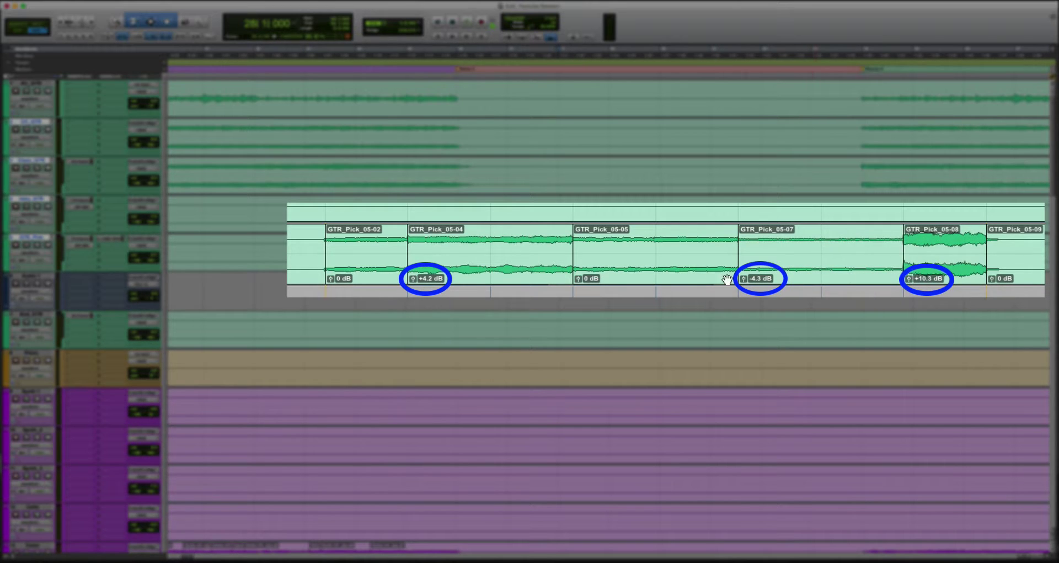
drag(576, 277, 577, 283)
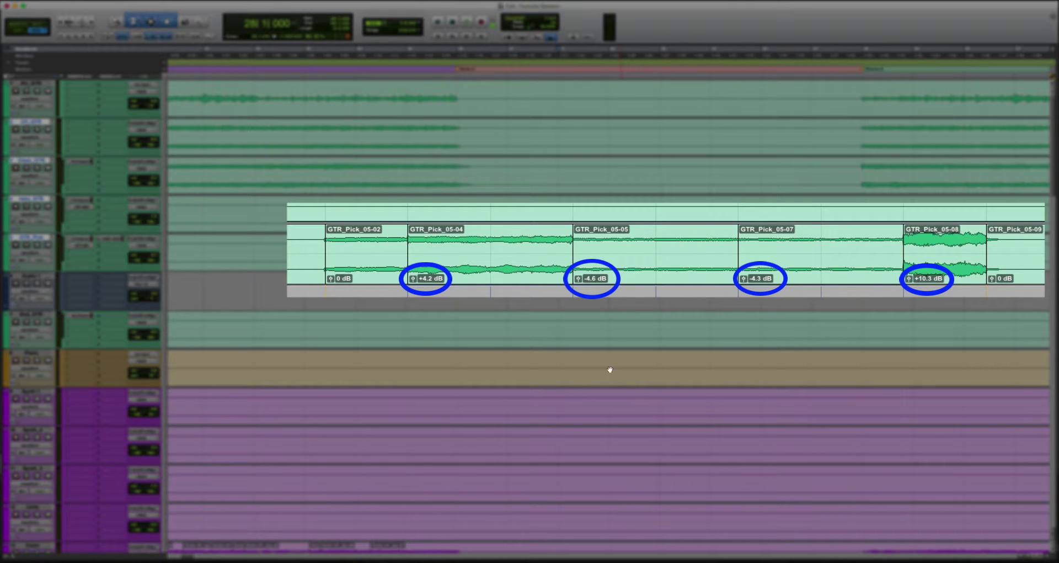
Consolidate clips GTR_Pick_05-02 through GTR_Pick_05-09 into one clip, and select its loud section from bar 33 to 34
click(365, 271)
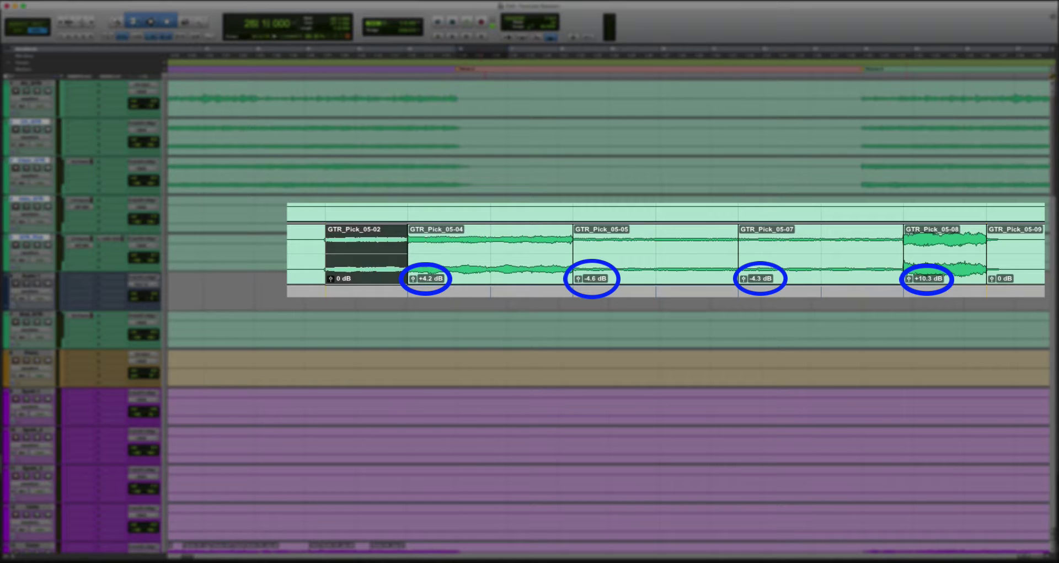
shift+click(1029, 269)
key(shift+alt+3)
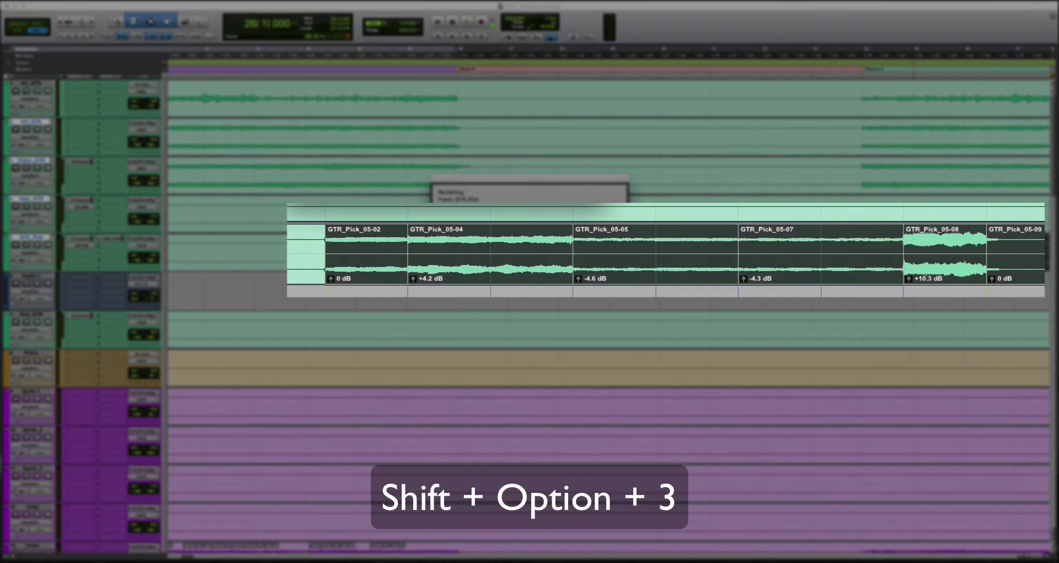
click(603, 290)
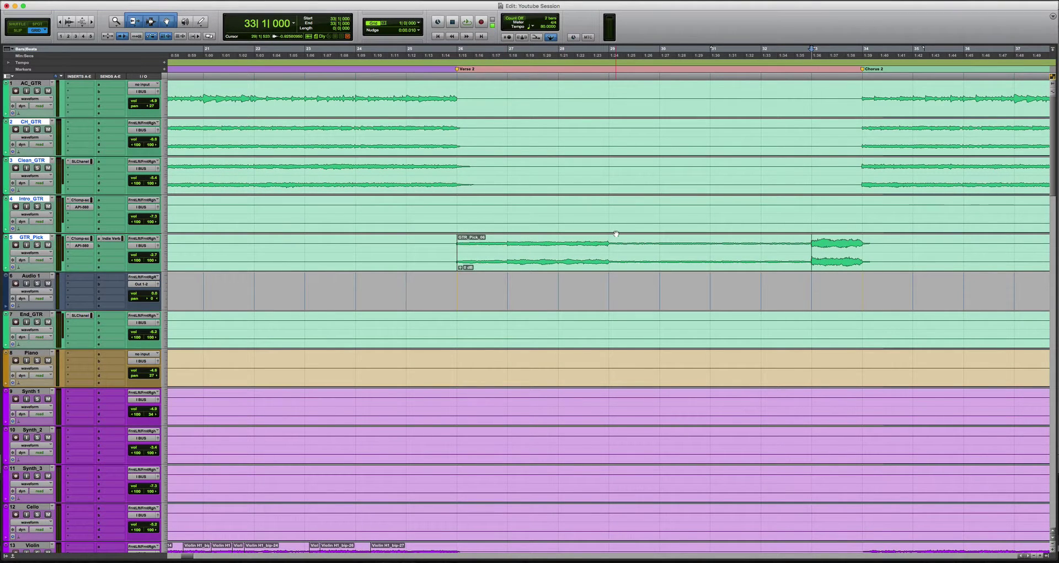
drag(814, 244, 855, 249)
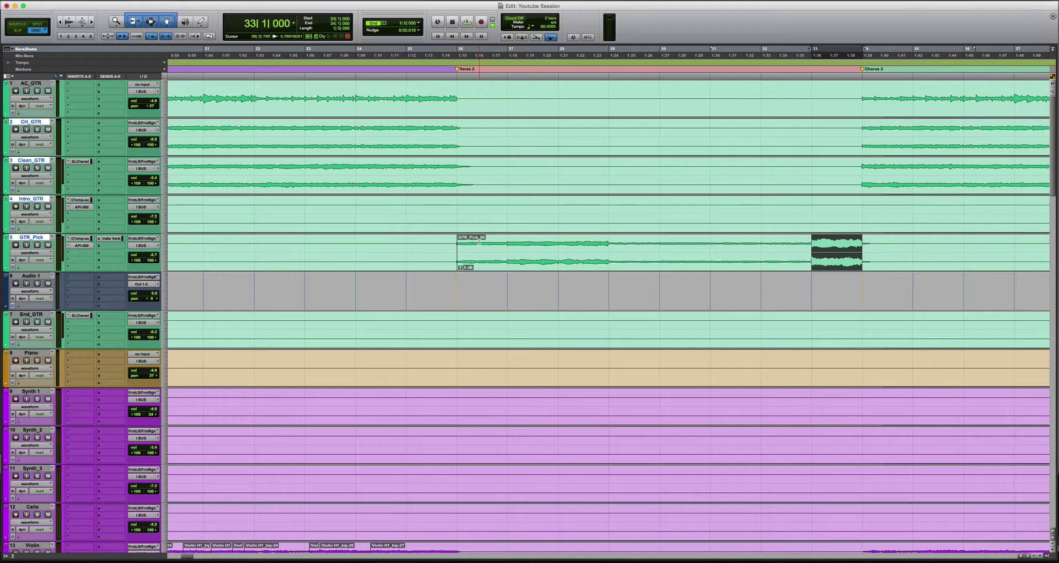
Undo the GTR_Pick consolidation, the clip gain changes and the remaining split at bar 30
key(super+z)
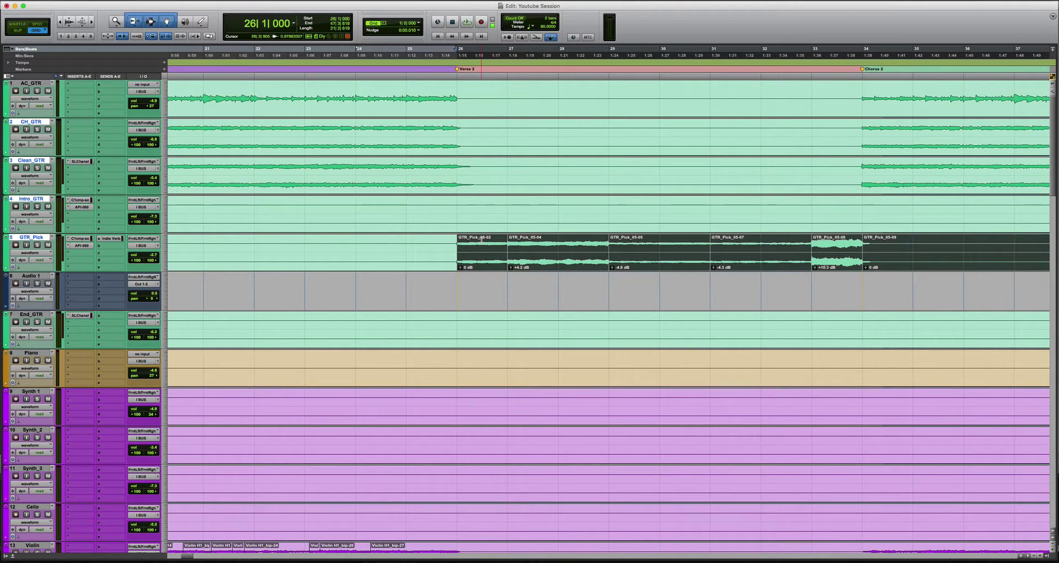
key(super+z)
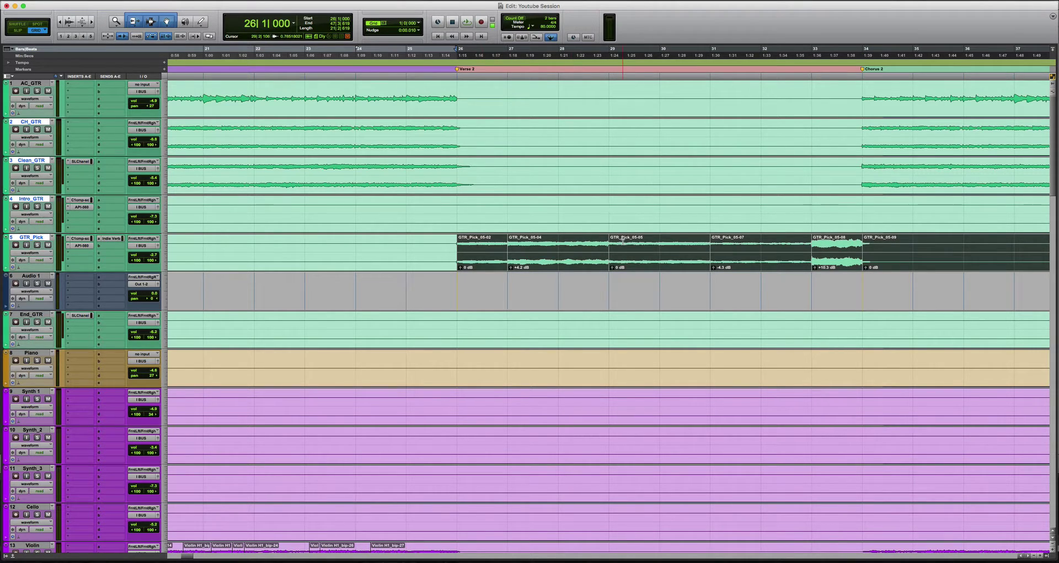
key(super+z)
key(super+z)
key(super+z)
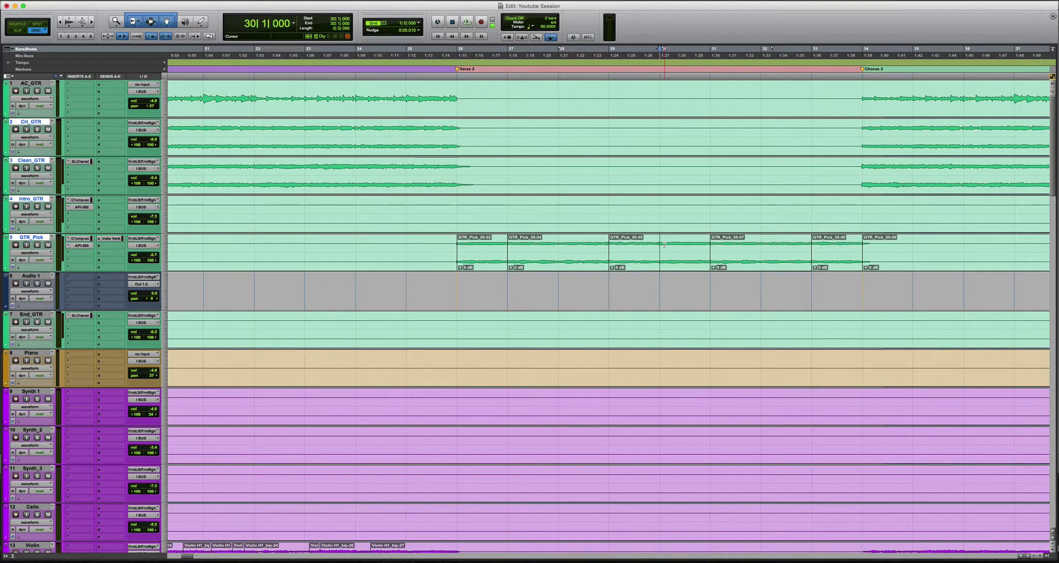
key(super+z)
Enable Polyphonic Elastic Audio on the GTR_Pick track and enlarge the track's height
click(19, 267)
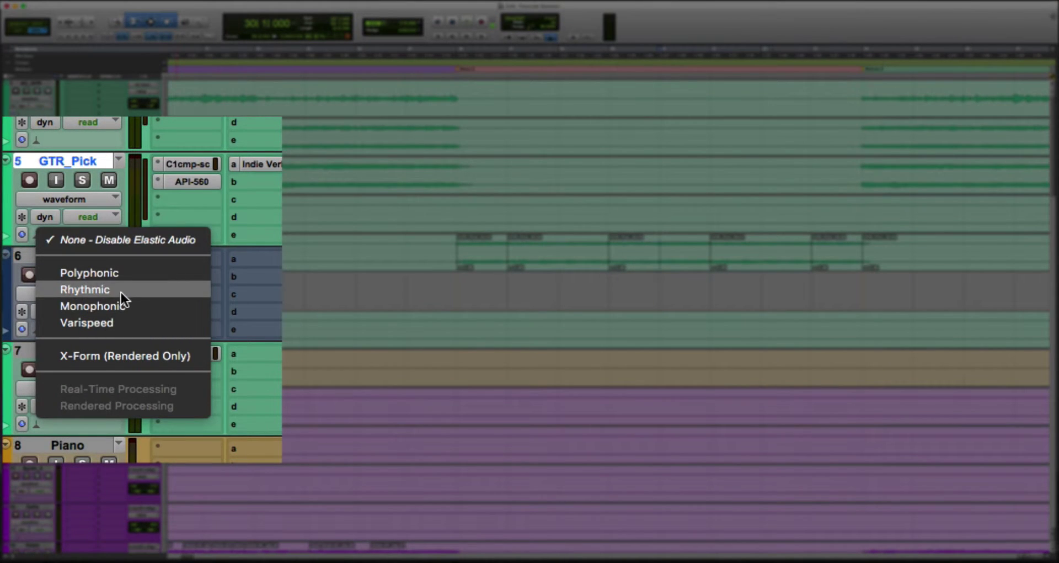
click(126, 273)
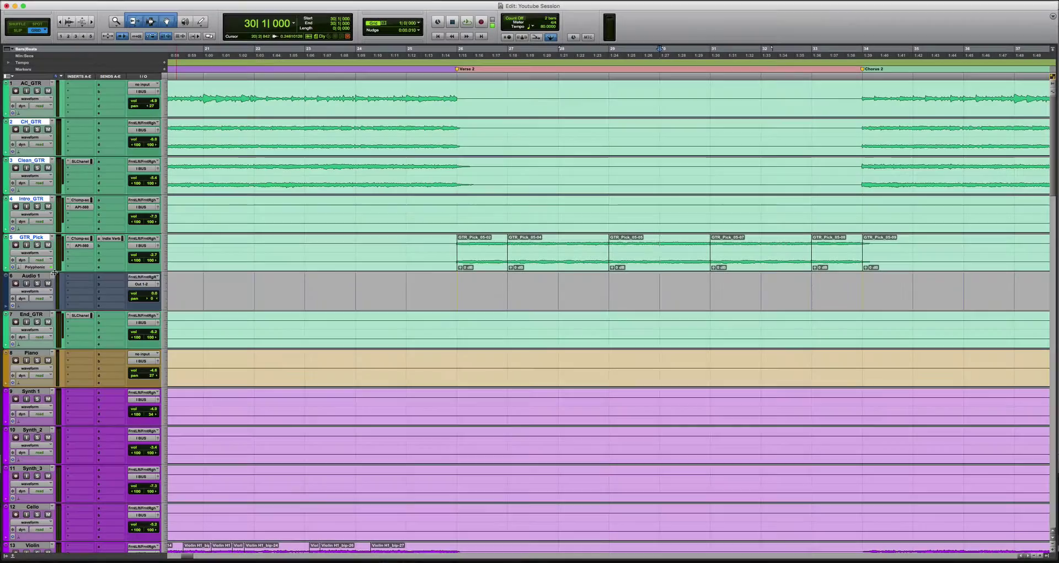
drag(69, 271, 68, 343)
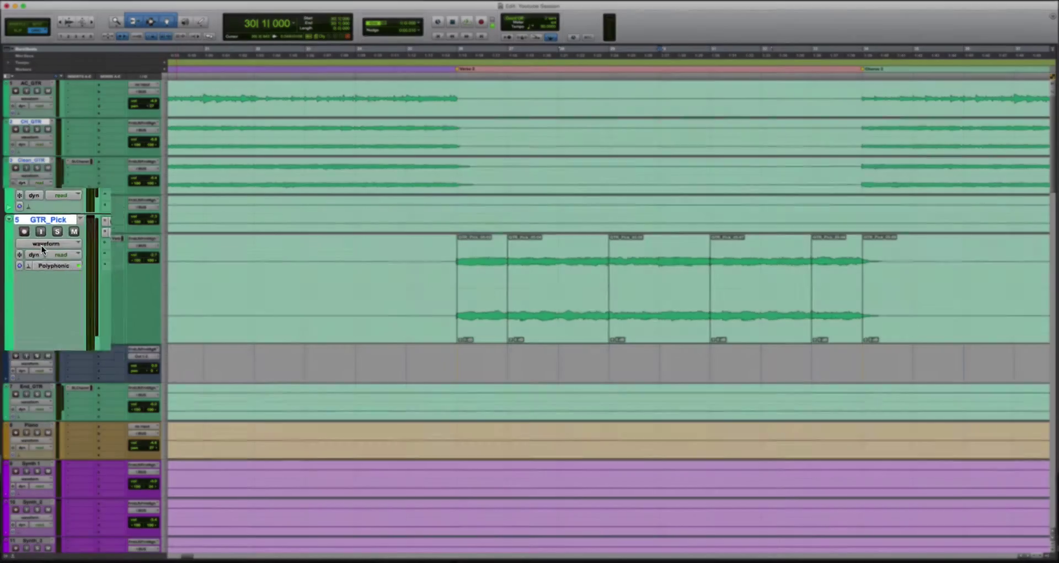
Switch the GTR_Pick track from waveform to warp view
click(30, 253)
click(25, 244)
key(t)
key(t)
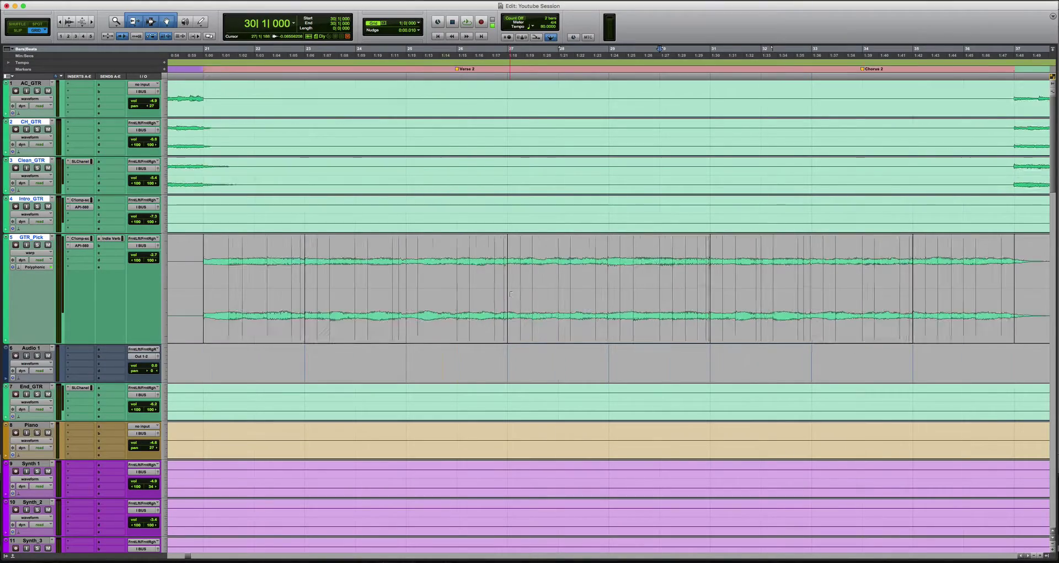
Add three groups of three warp markers around transients on the GTR_Pick track between bars 28 and 31
shift+click(658, 323)
shift+click(509, 325)
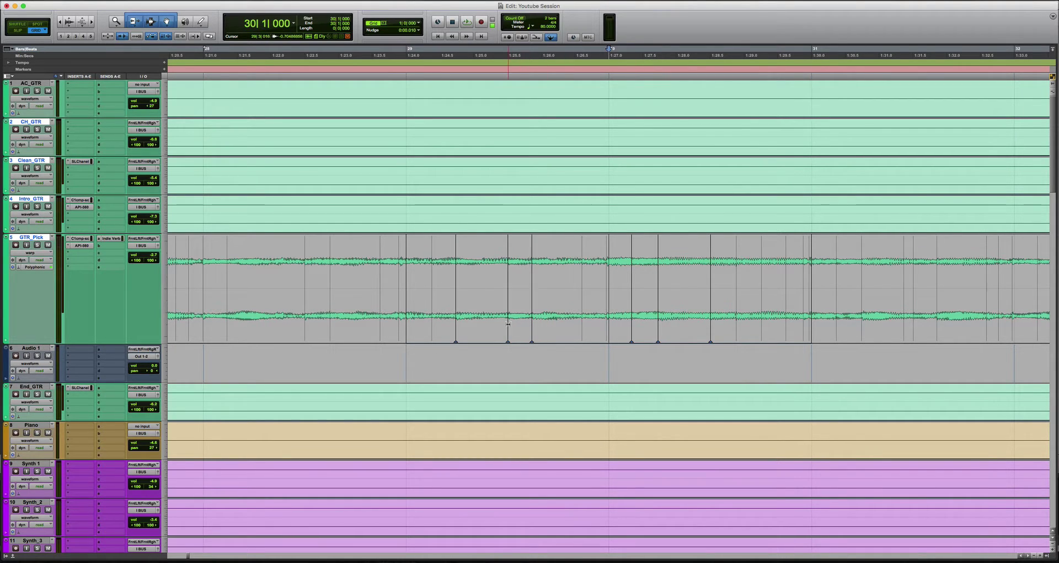
shift+click(331, 316)
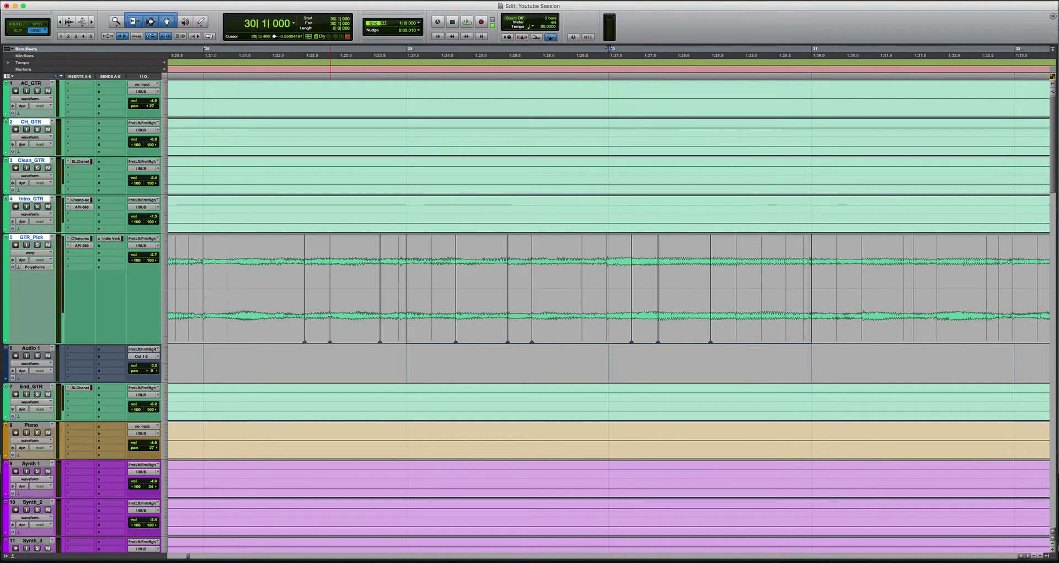
Warp the GTR_Pick audio by shifting the middle marker of the first two groups later and that of the third group earlier
drag(331, 316, 363, 316)
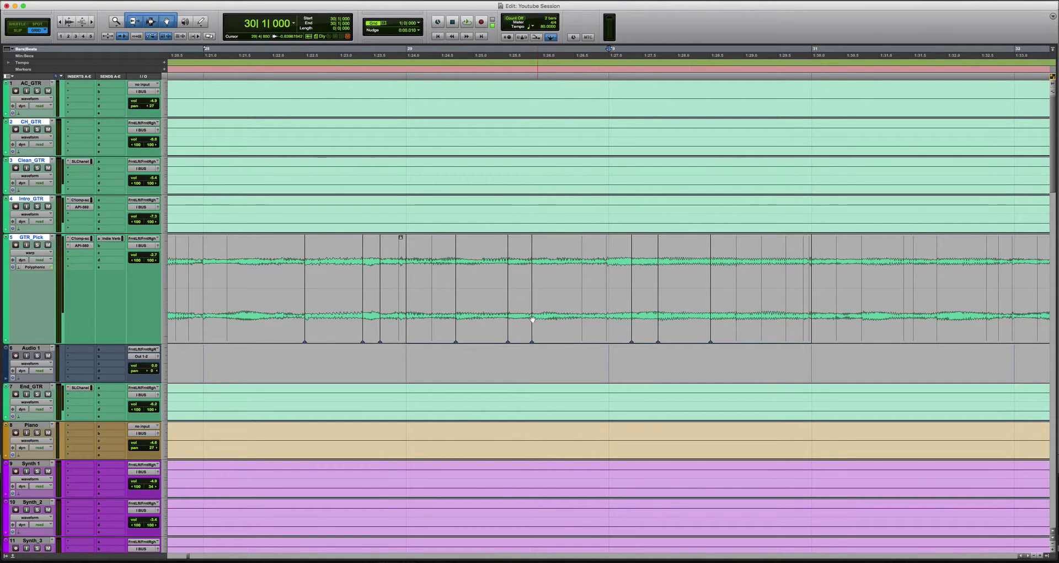
drag(533, 317, 552, 317)
drag(658, 321, 616, 321)
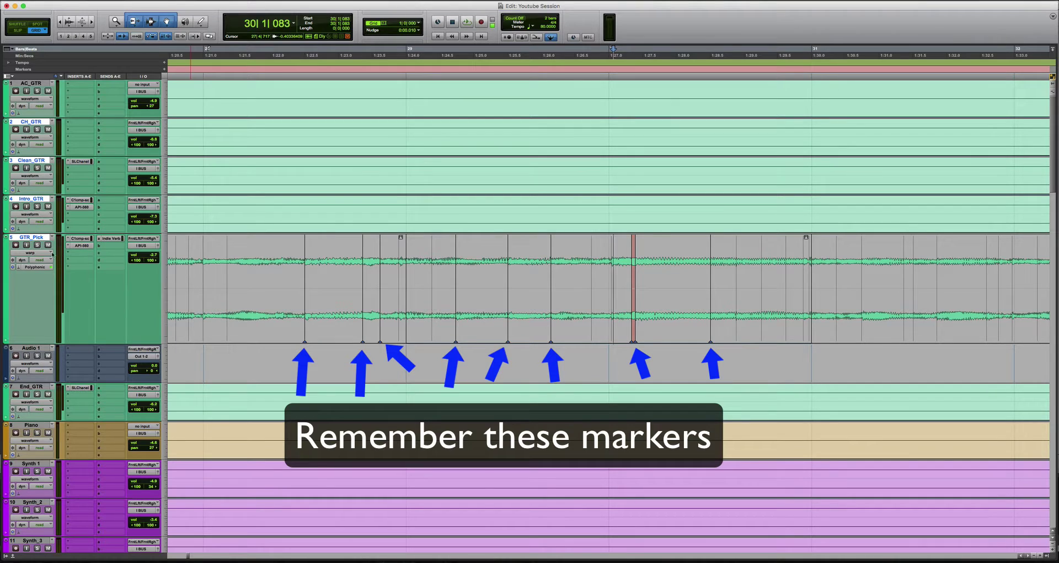
Return the GTR_Pick track to waveform view and consolidate its clips from bar 27 through GTR_Pick_05-07 into one clip
click(30, 253)
click(47, 260)
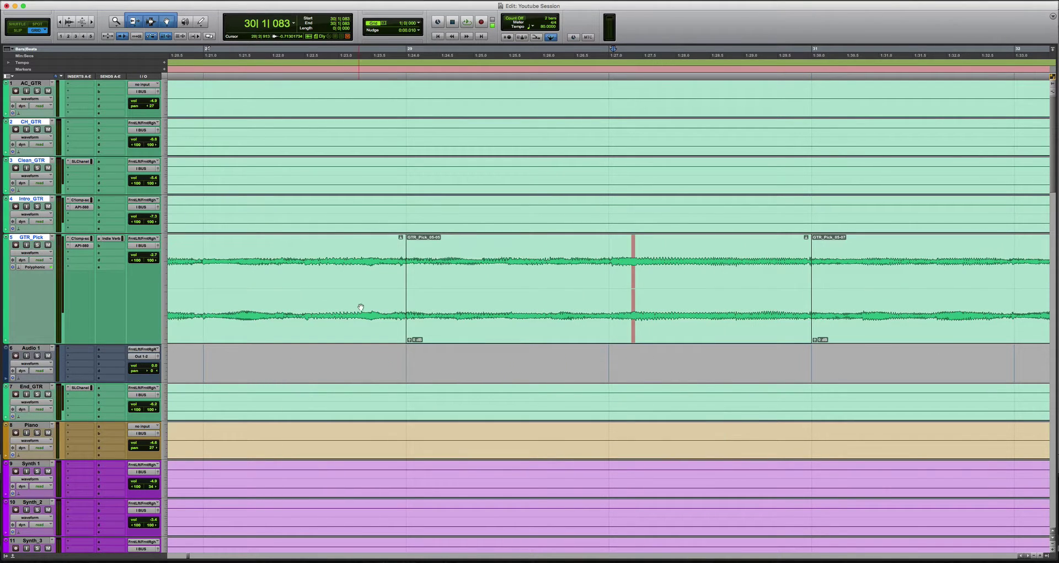
click(348, 313)
shift+click(889, 317)
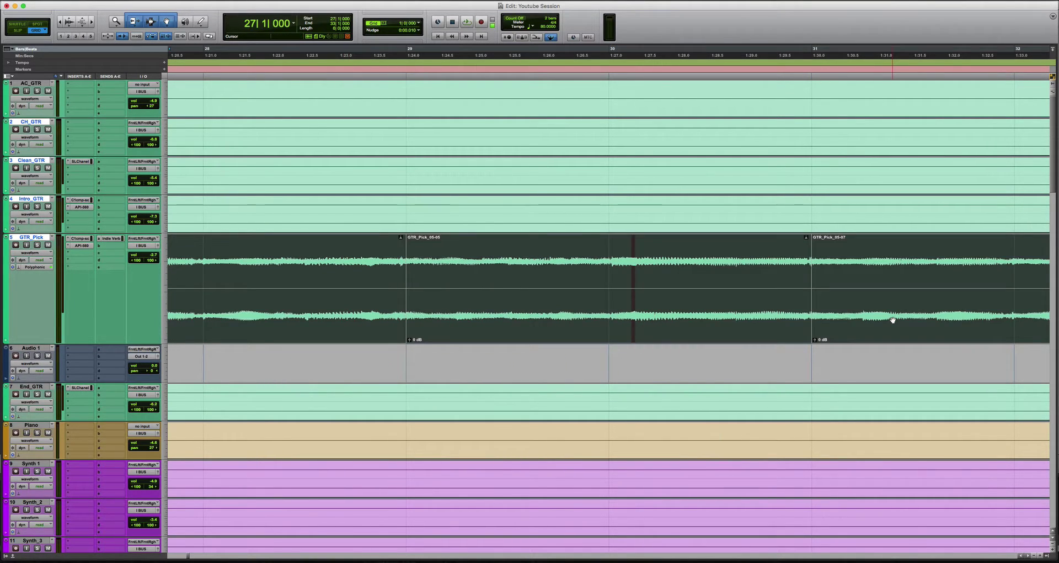
key(shift+alt+3)
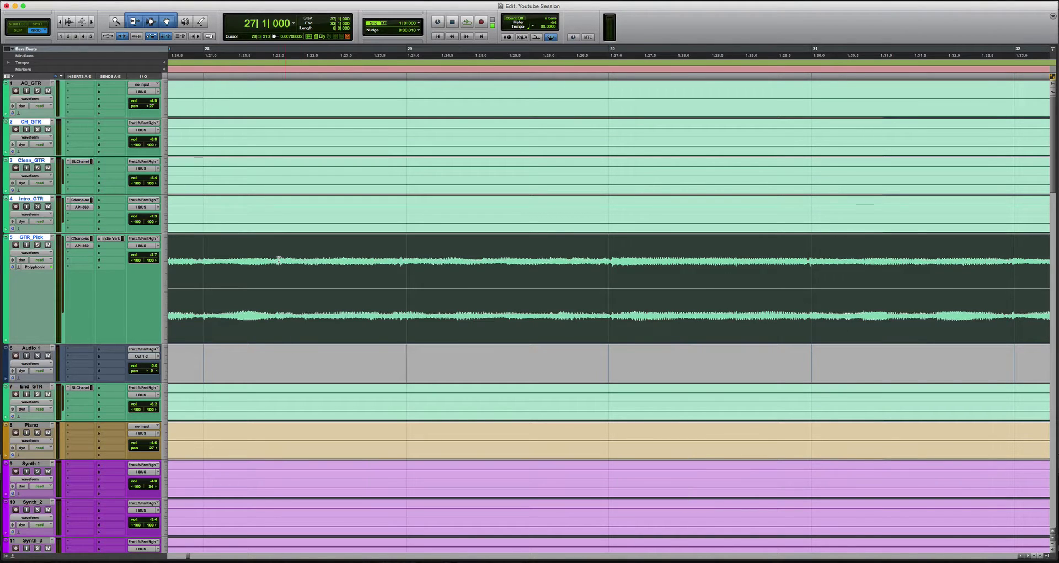
Show the consolidated GTR_Pick clip in warp view and undo the consolidation together with the warp marker moves
click(32, 253)
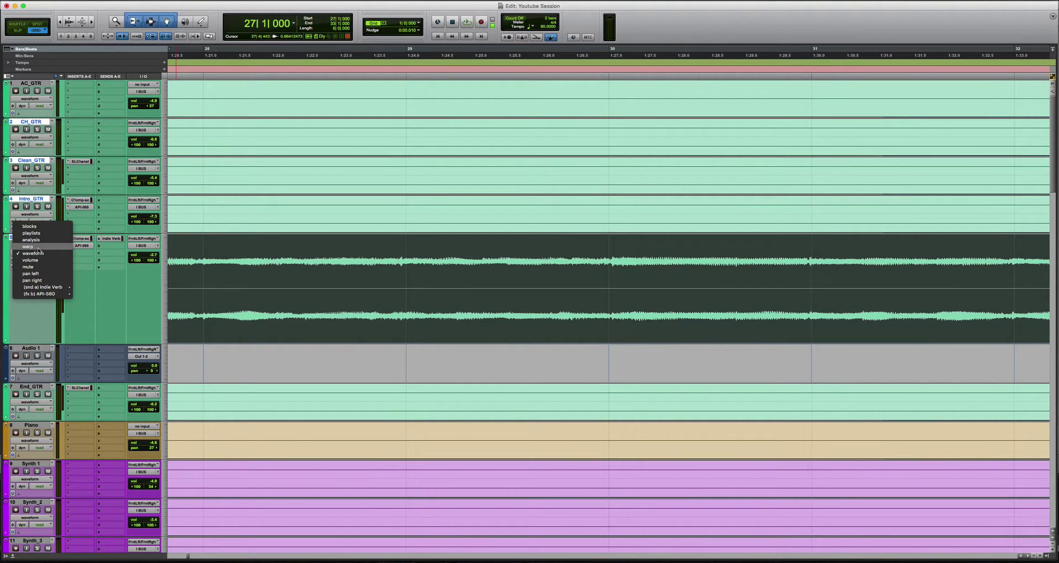
click(37, 247)
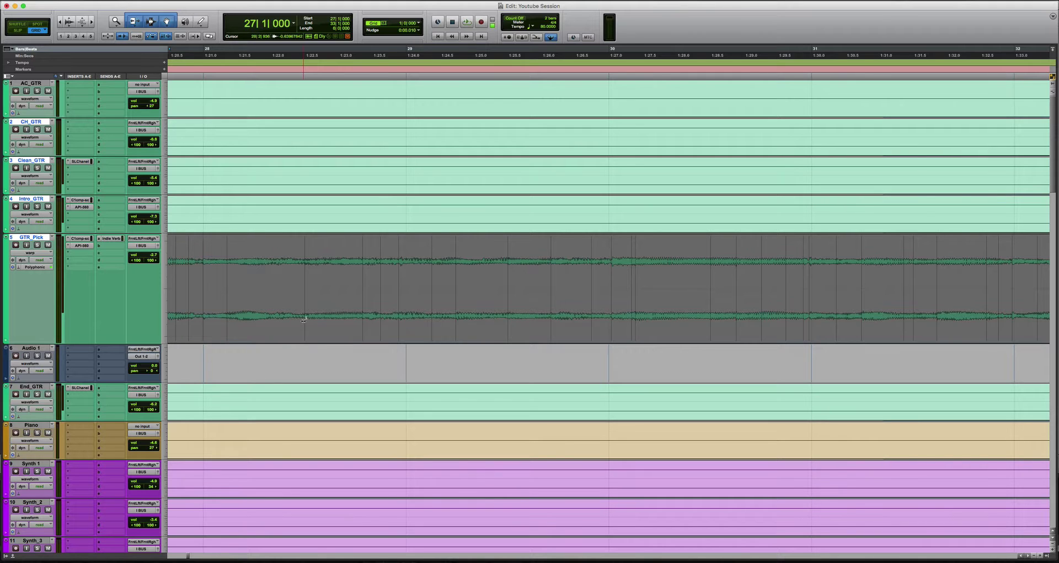
key(super+z)
key(super+z)
key(super+z)
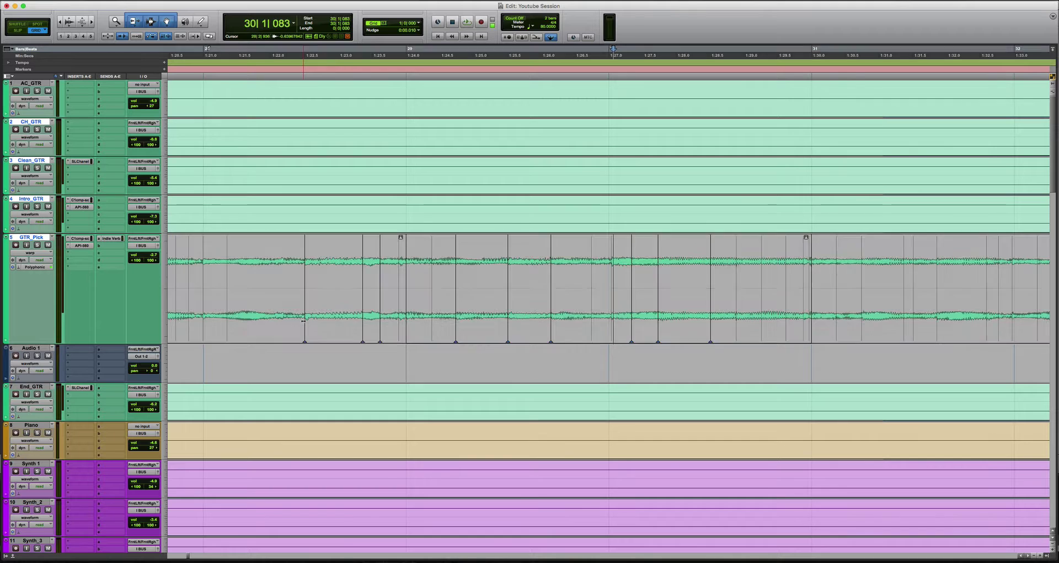
key(super+z)
key(super+z)
Open the Clips list, select all unused clips and bring up the commands available for them
key(r)
key(r)
key(r)
key(r)
key(r)
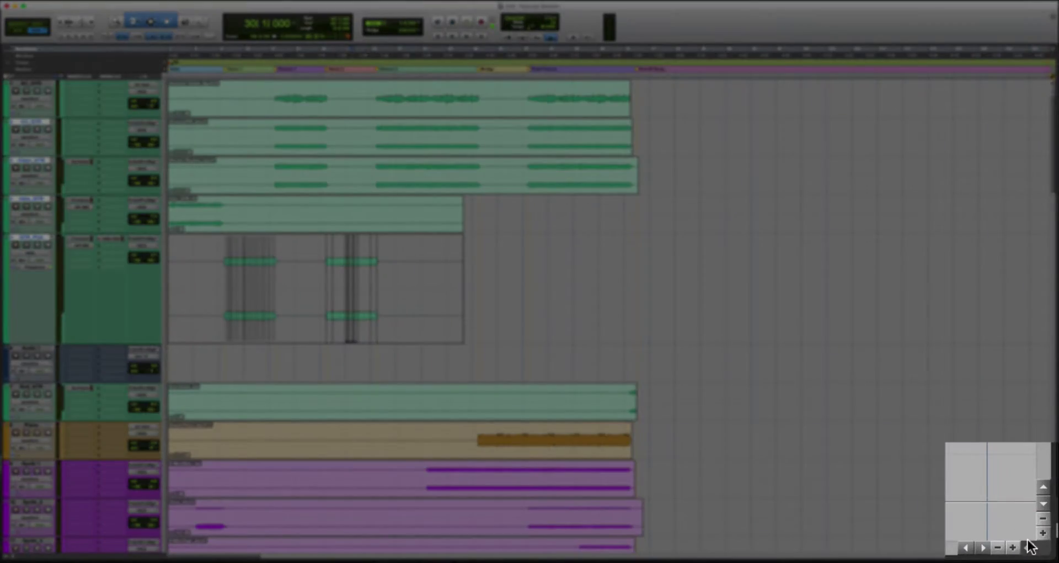
click(1047, 556)
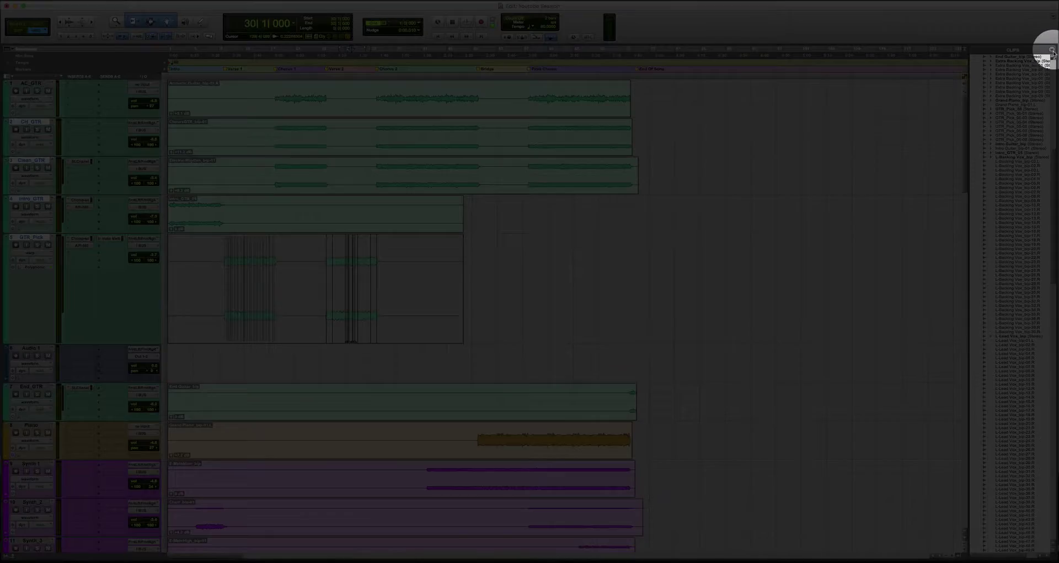
click(1051, 55)
mouse_move(1010, 77)
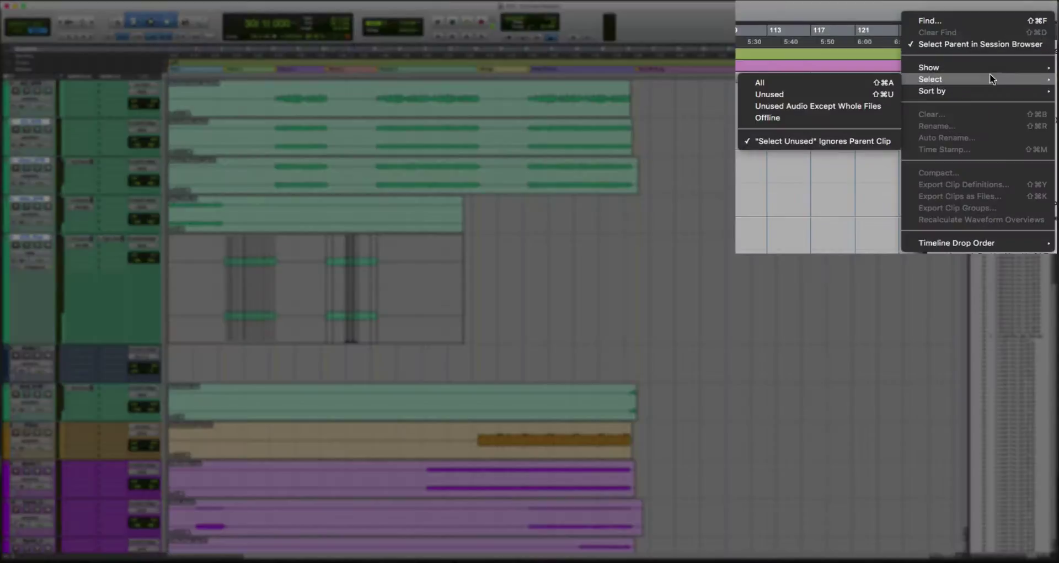
click(838, 98)
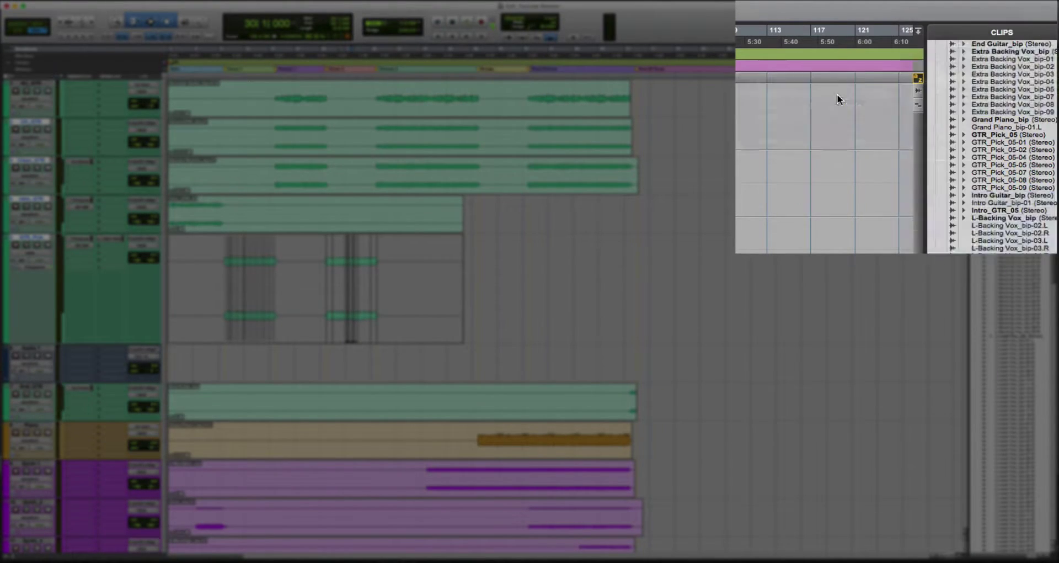
right_click(996, 191)
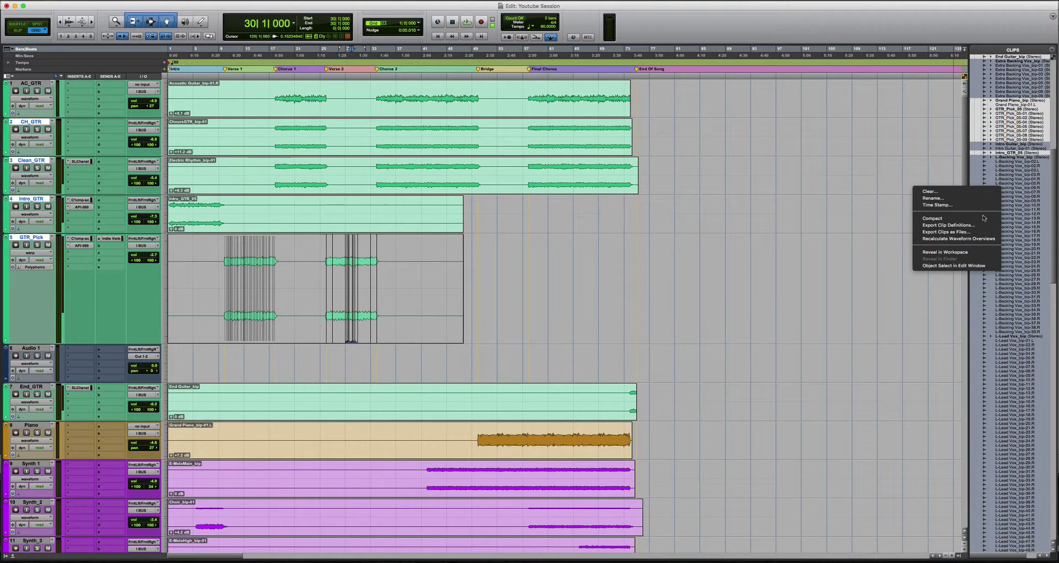
Dismiss the clip commands, hide the Clips list and return the edit cursor to the start of the session
click(862, 28)
click(859, 207)
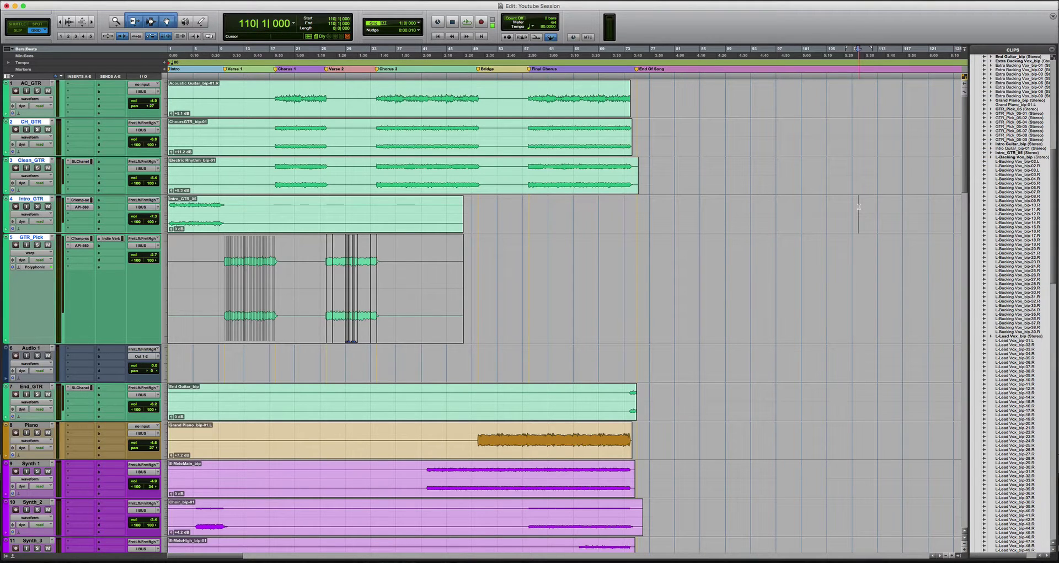
click(958, 556)
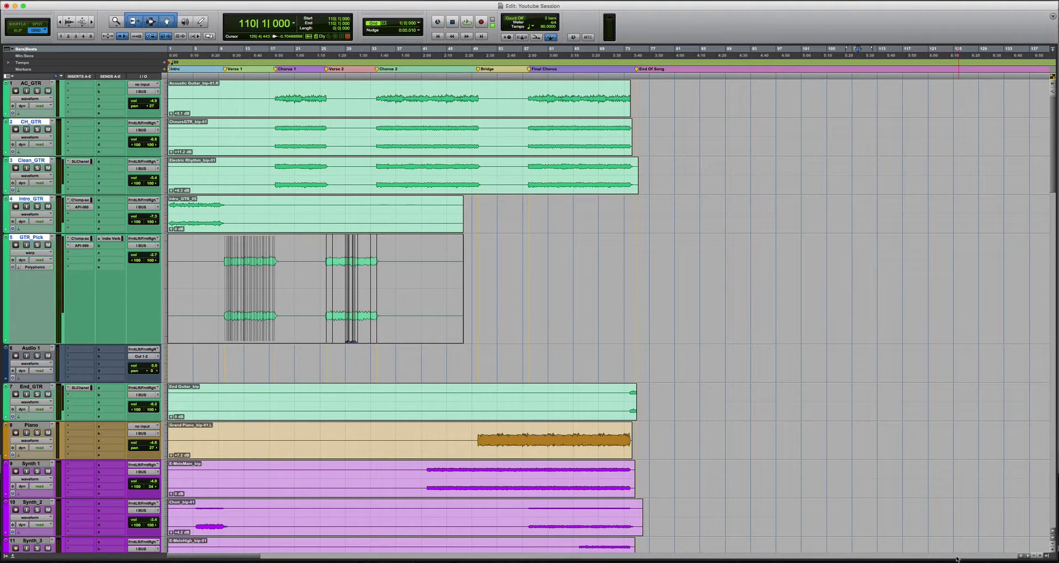
key(t)
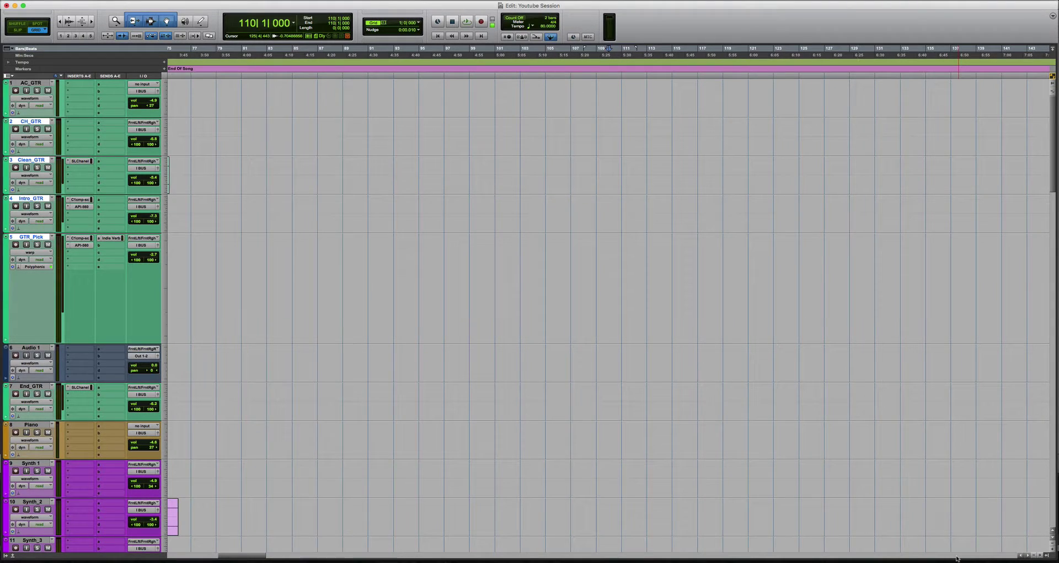
key(Return)
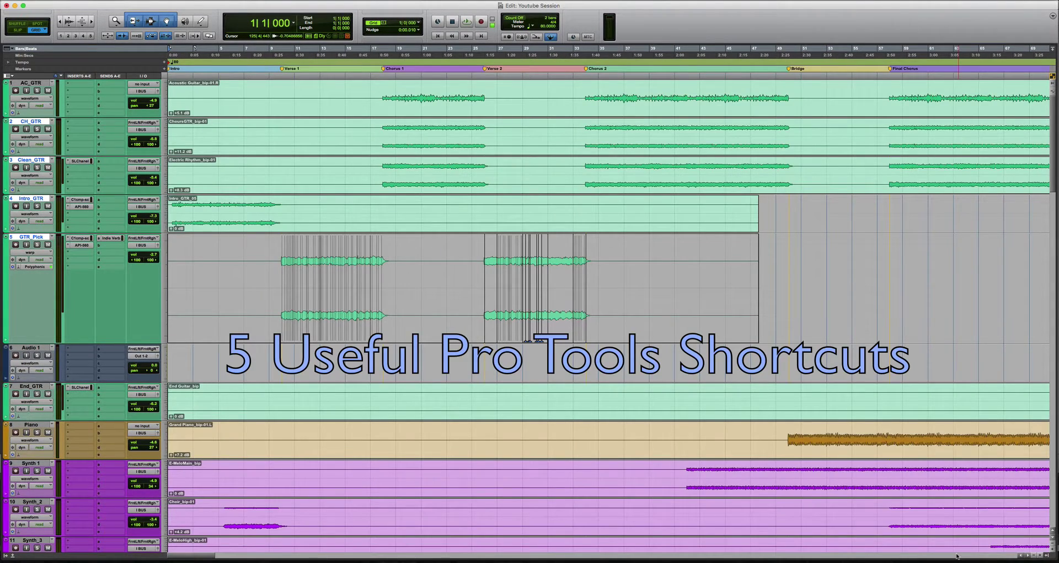